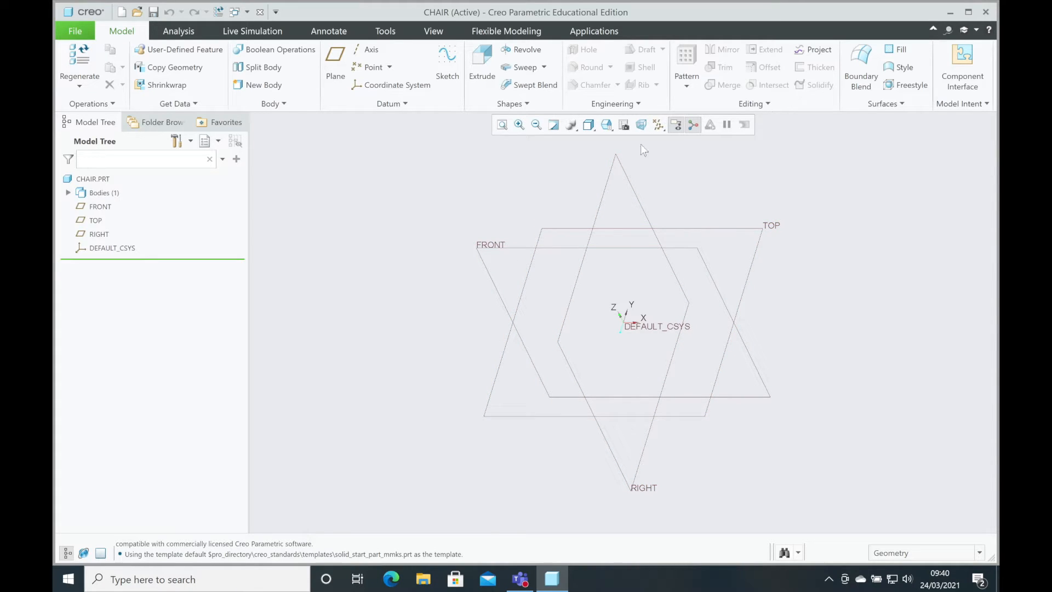
- Switch to the isometric view and begin a solid extrusion with its sketch on the FRONT plane, oriented by the TOP plane
click(611, 130)
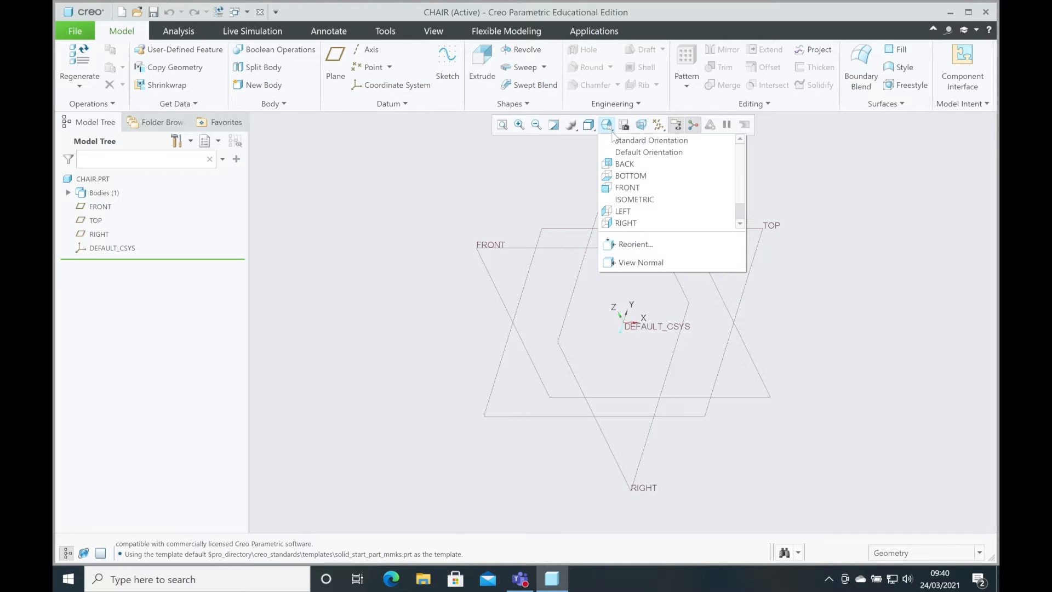
click(637, 198)
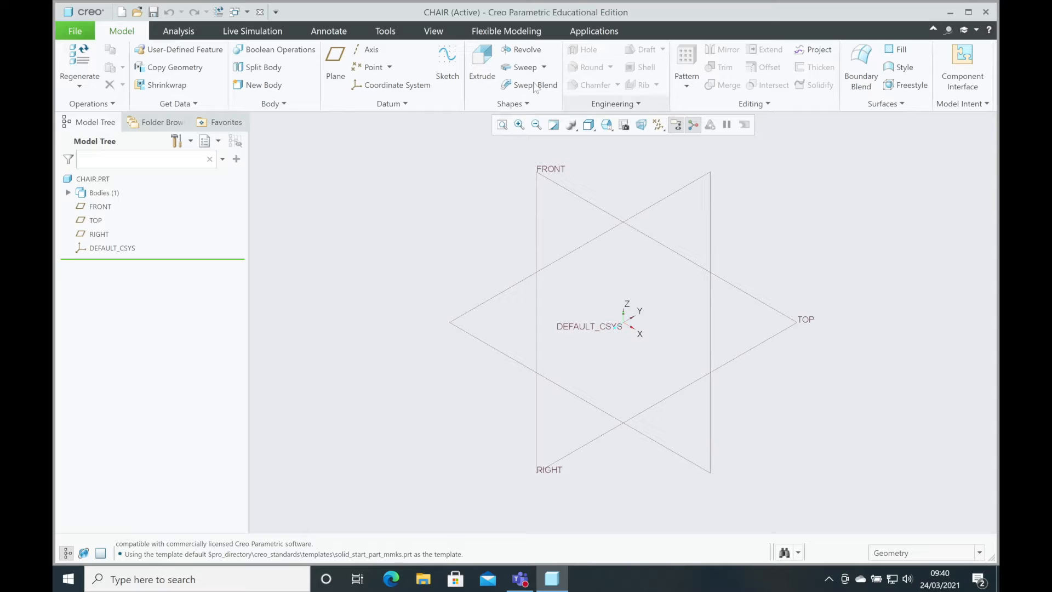
click(480, 64)
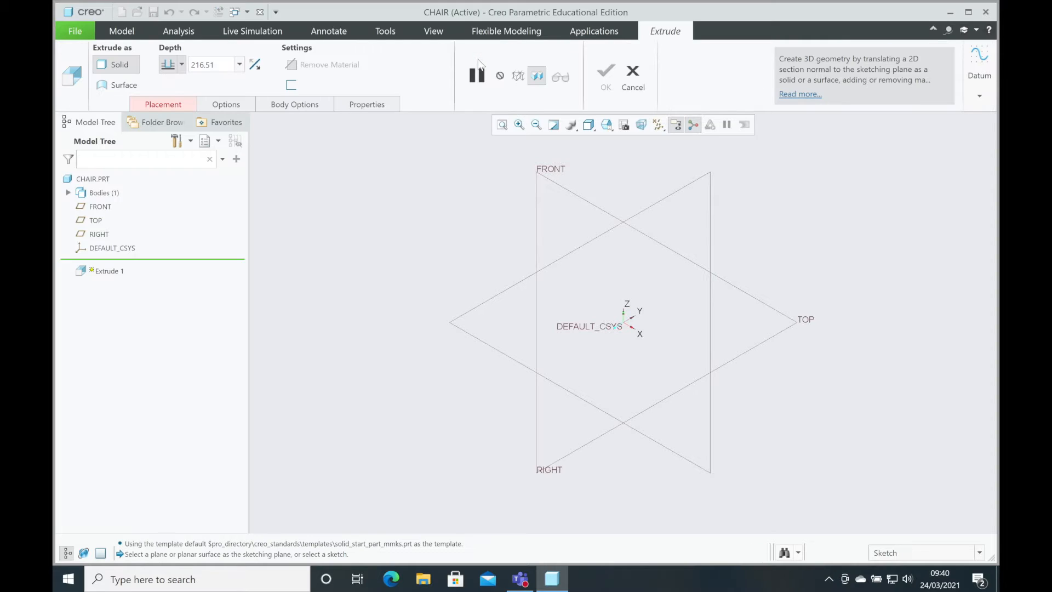
click(153, 107)
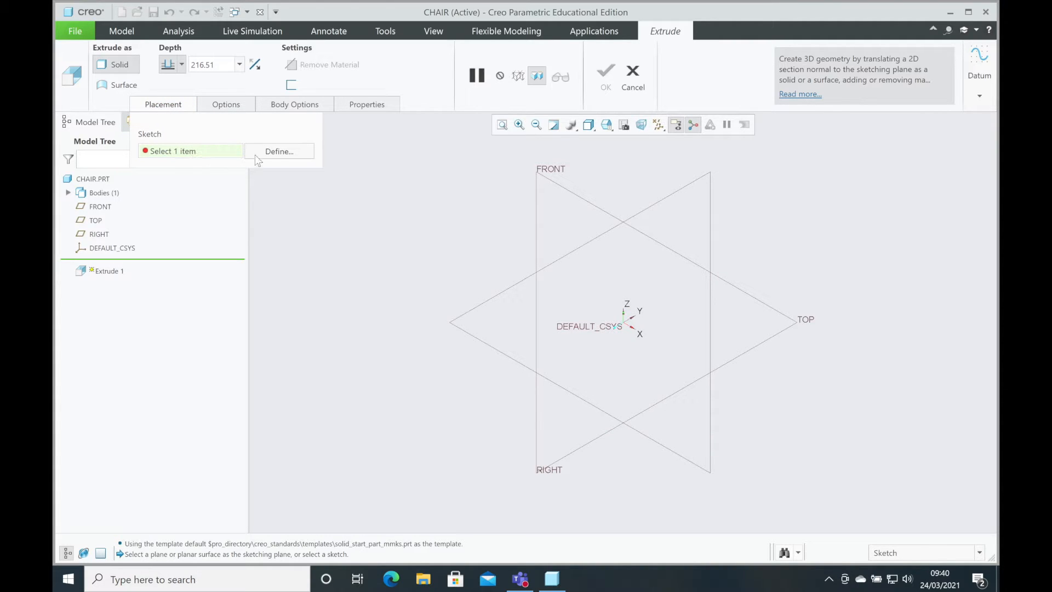
click(278, 154)
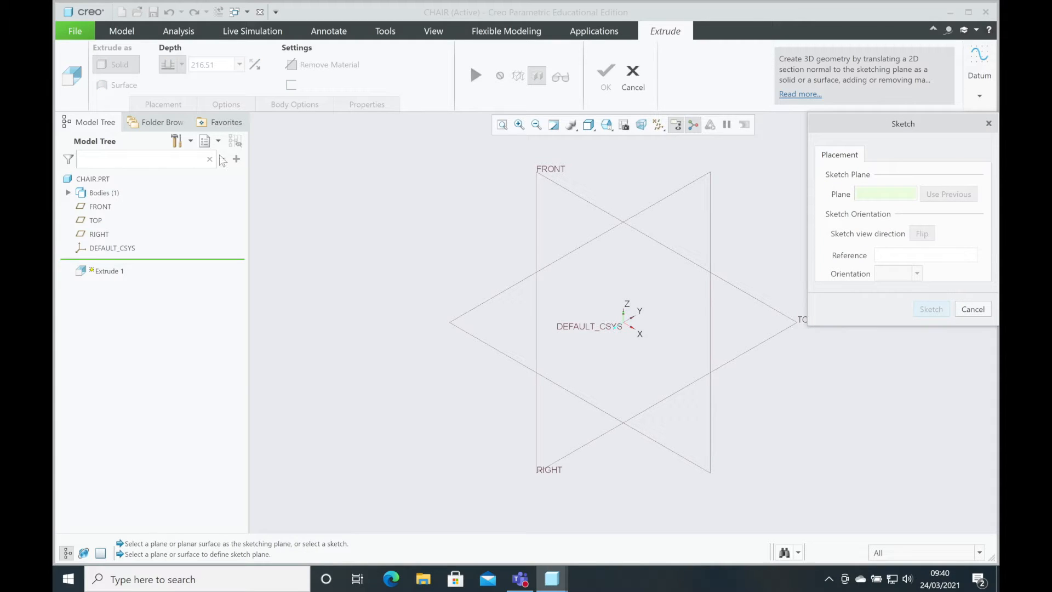
click(101, 208)
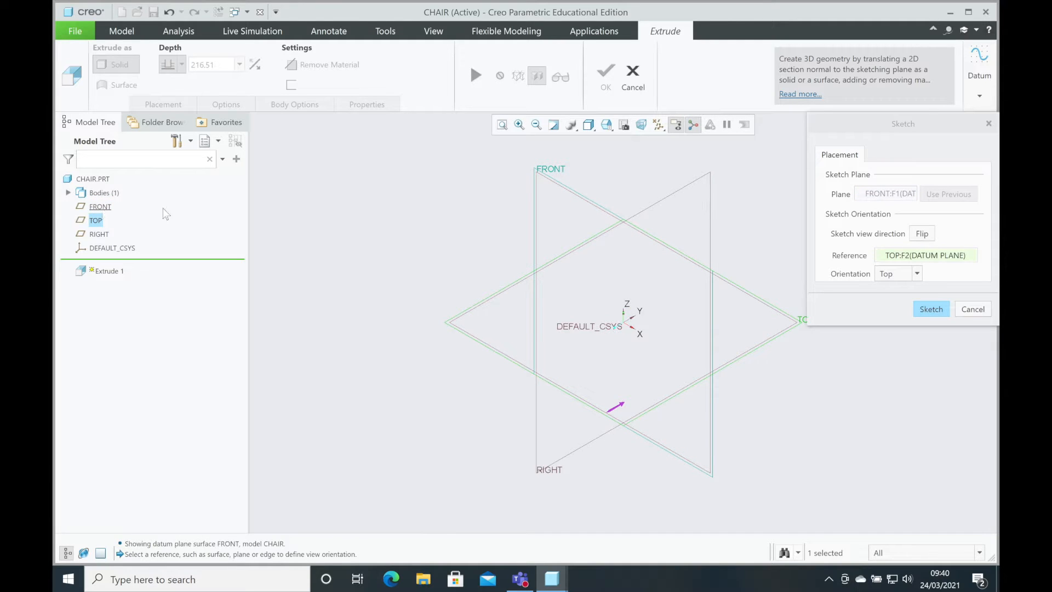
click(925, 306)
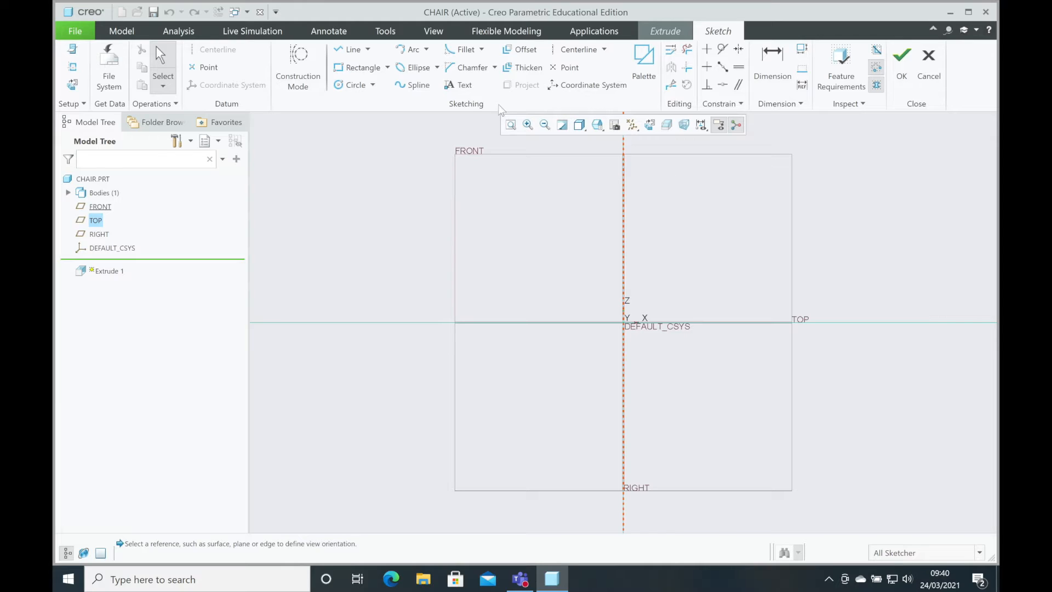
- Sketch a center rectangle on the origin, about 274 mm wide and 435 mm high
click(387, 68)
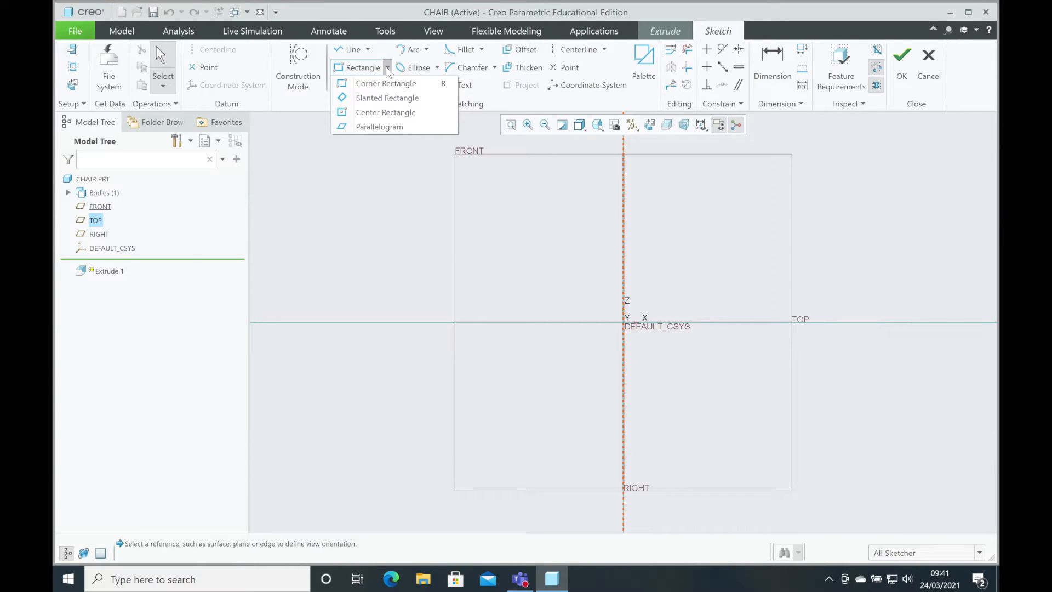
click(361, 113)
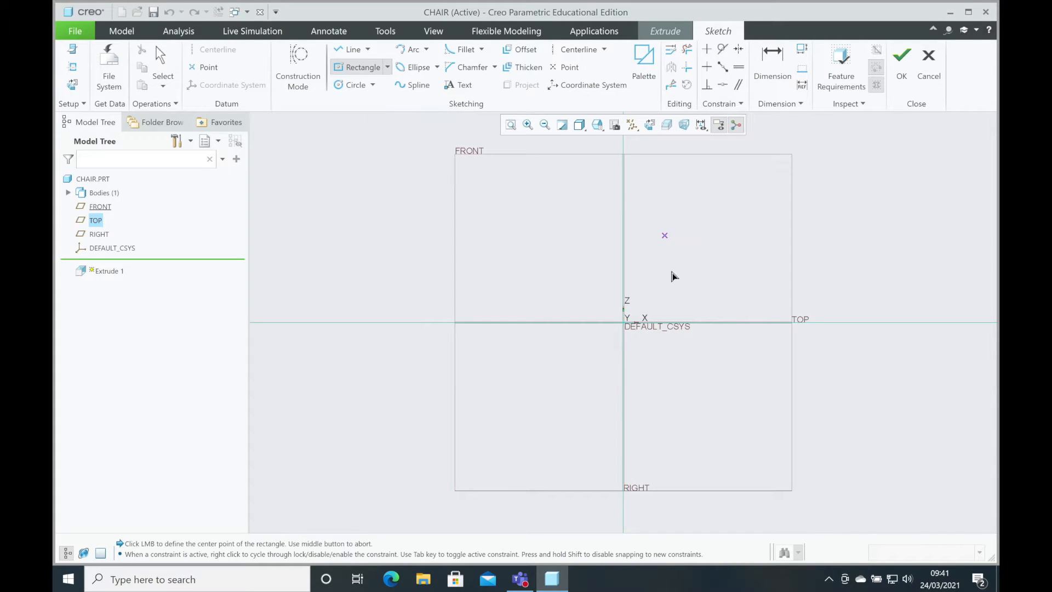
click(626, 325)
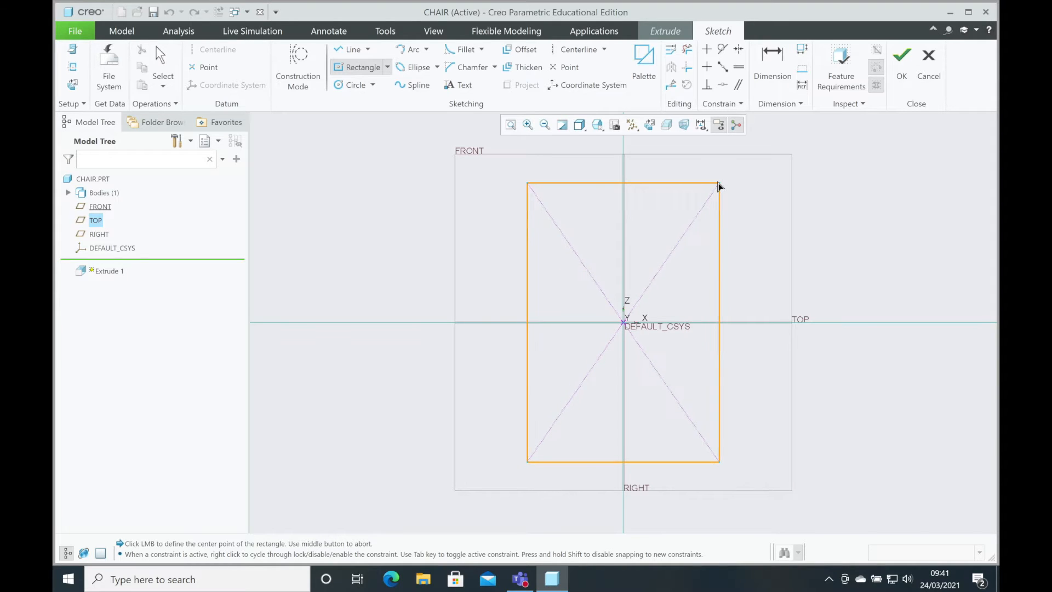
click(714, 178)
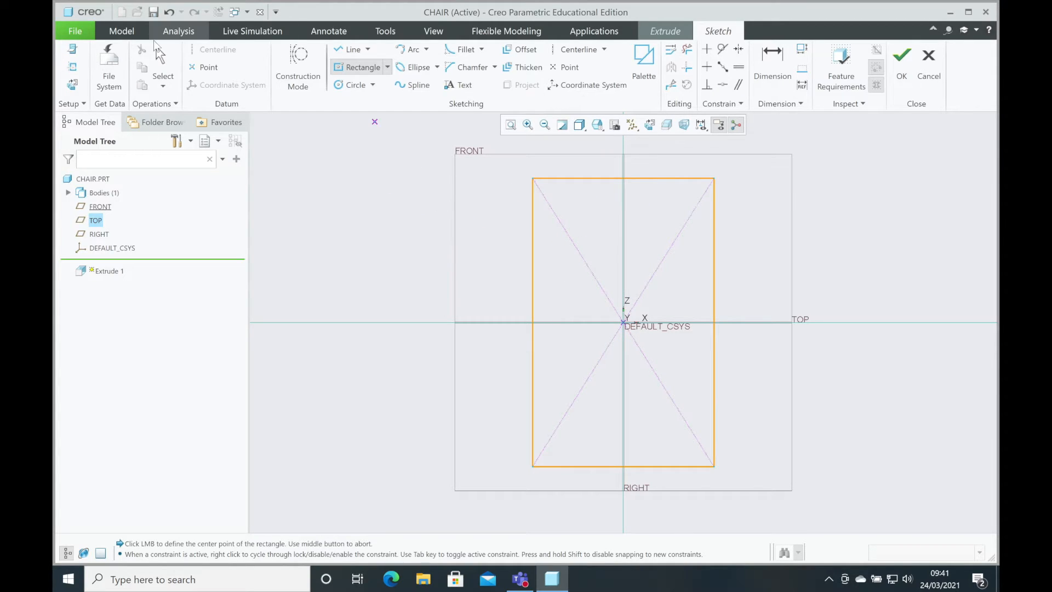
click(161, 63)
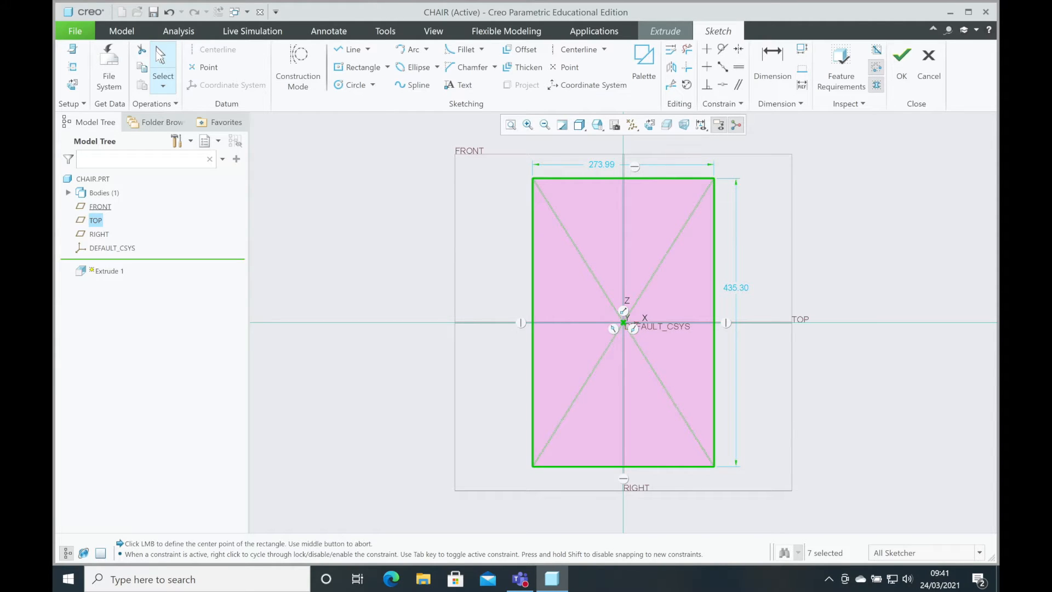
- Set the rectangle's width to 60 mm and its height to 150 mm, and finish the sketch
double_click(597, 163)
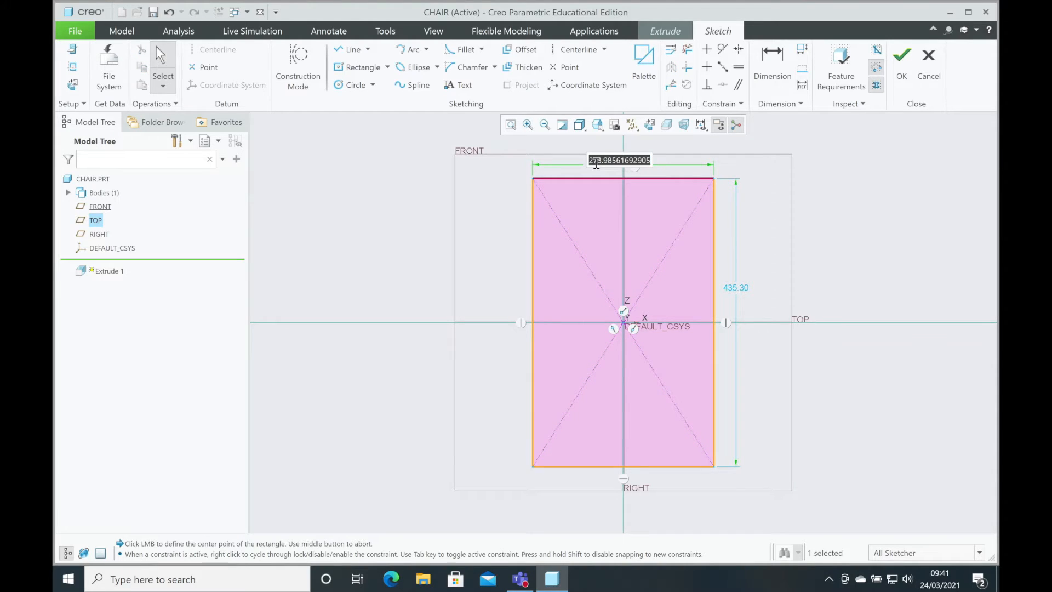
text(60)
key(Return)
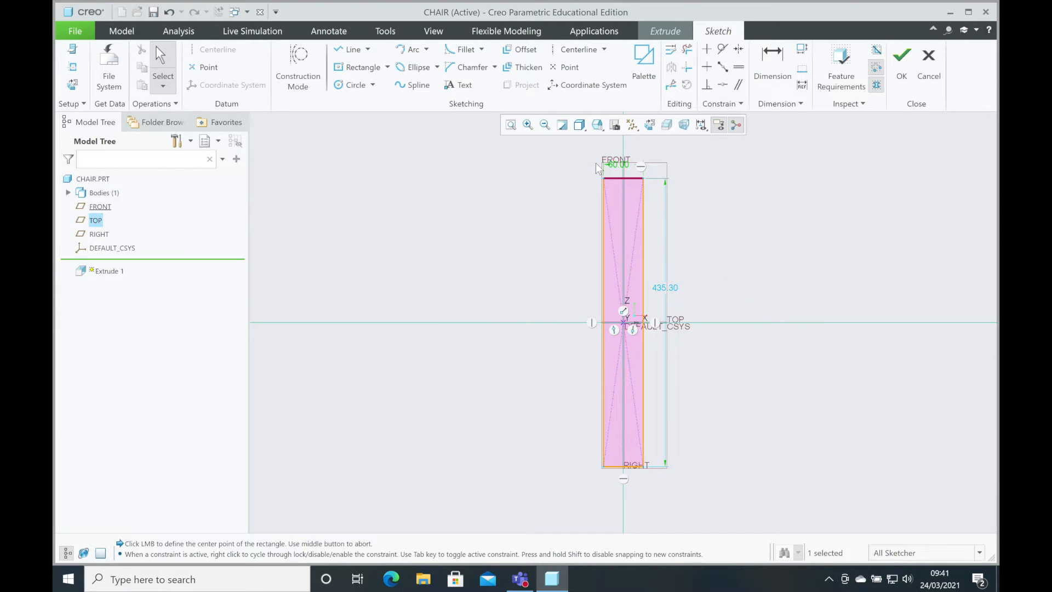
double_click(668, 288)
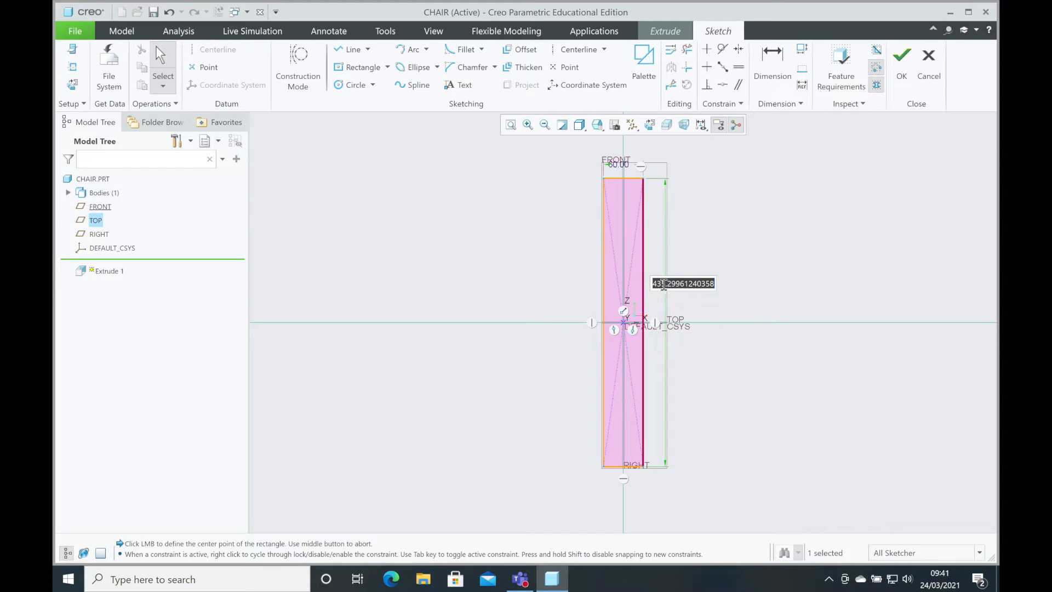
text(1)
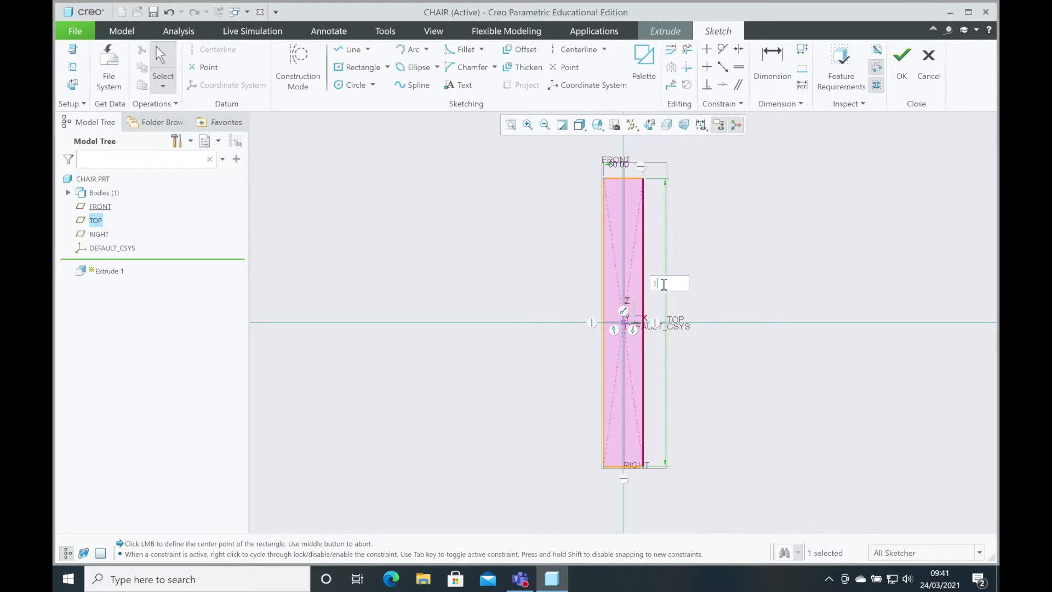
text(50)
key(Return)
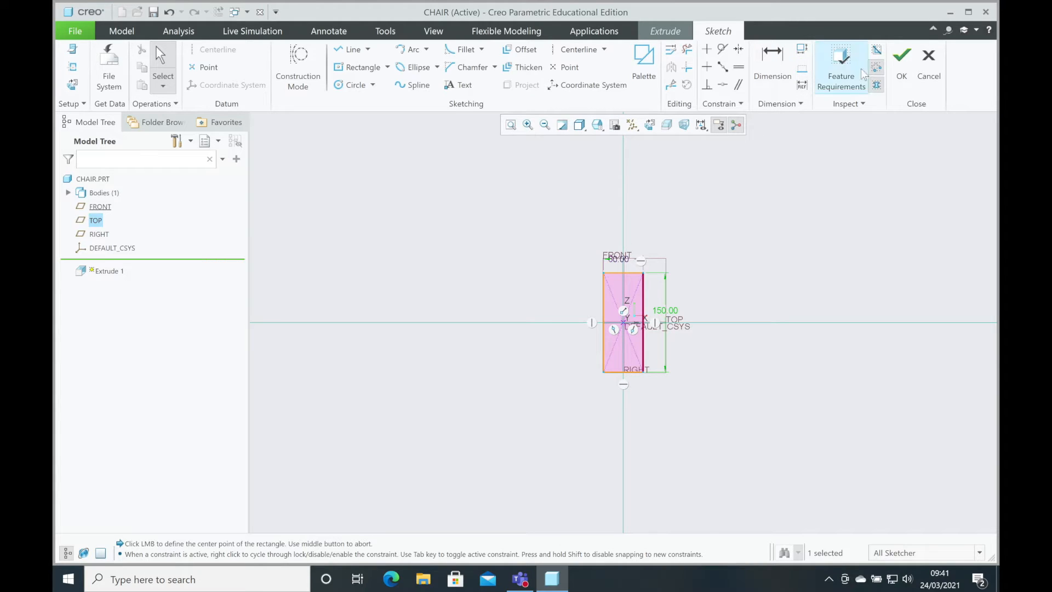
click(904, 66)
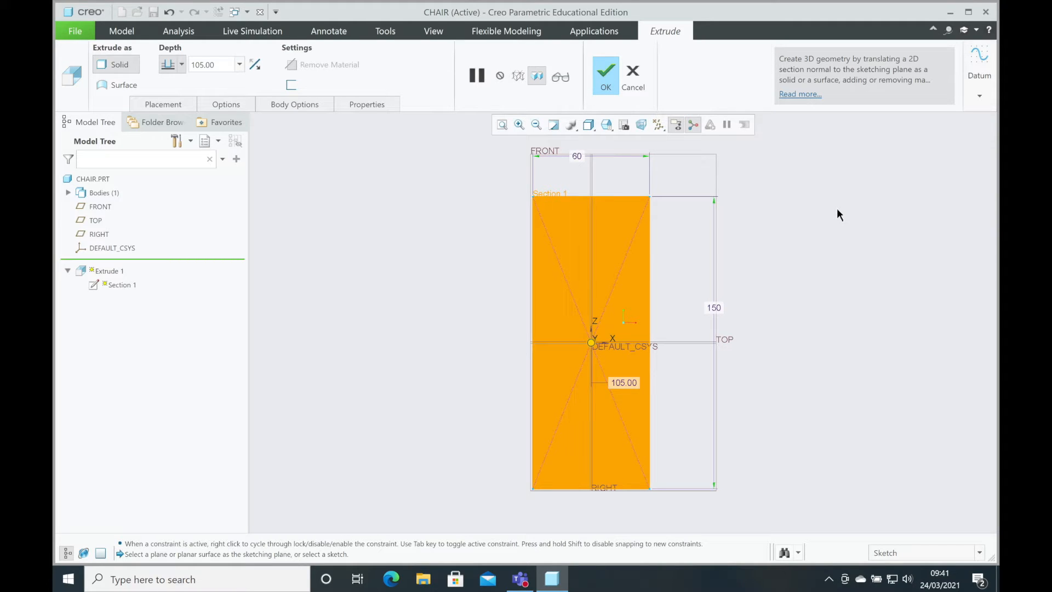
- Extrude the rectangle to a depth of 60 mm as a solid block and complete the feature
mouse_move(835, 213)
middle_down()
mouse_move(784, 221)
mouse_move(791, 234)
middle_up()
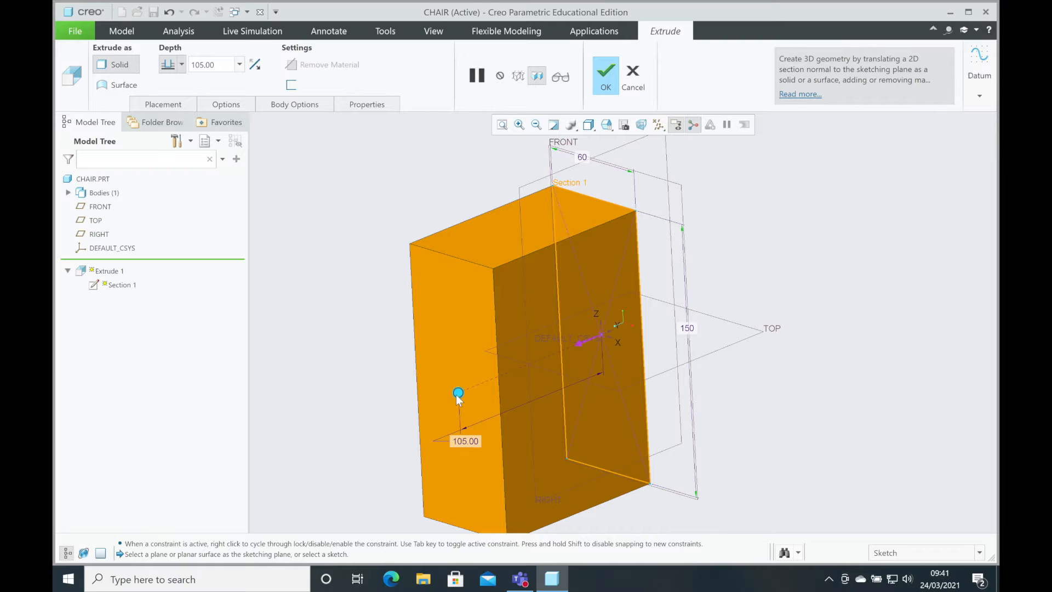
mouse_move(458, 393)
mouse_down()
mouse_move(682, 305)
mouse_move(481, 389)
mouse_move(597, 350)
mouse_move(717, 289)
mouse_move(708, 306)
mouse_move(538, 360)
mouse_up()
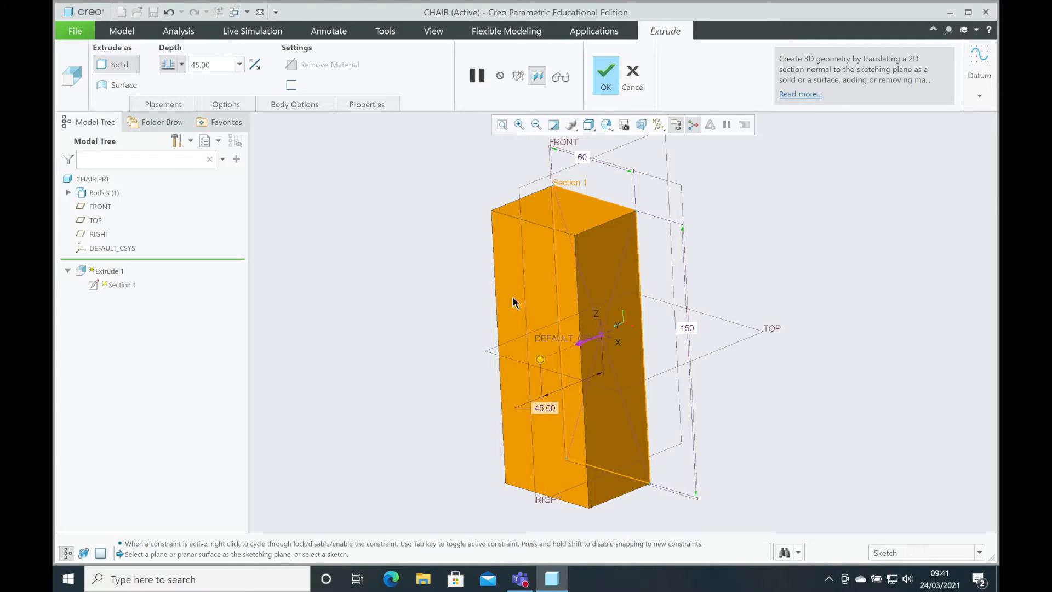
double_click(211, 66)
text(0)
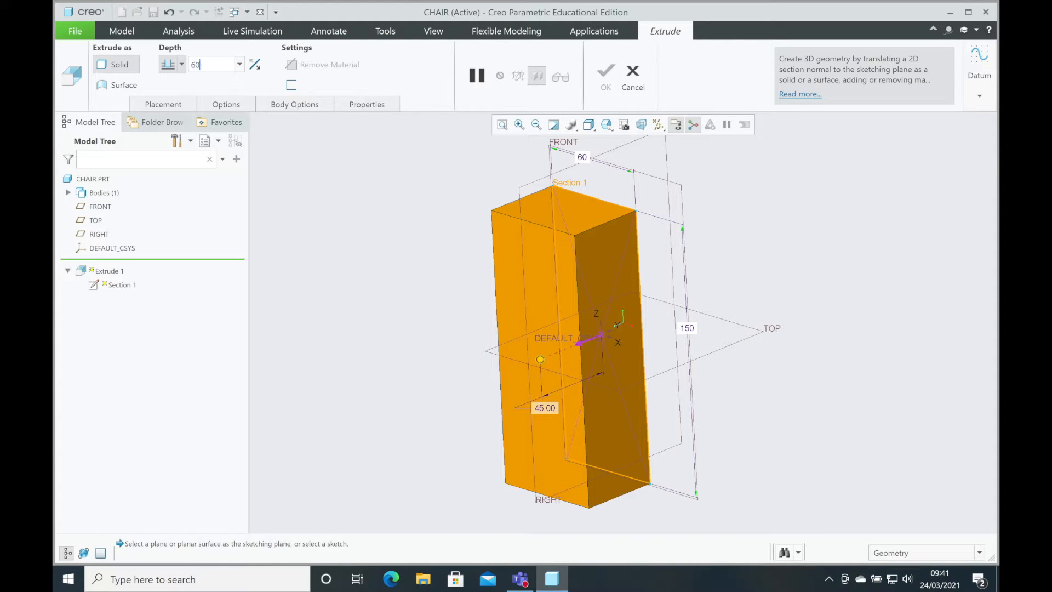
key(Return)
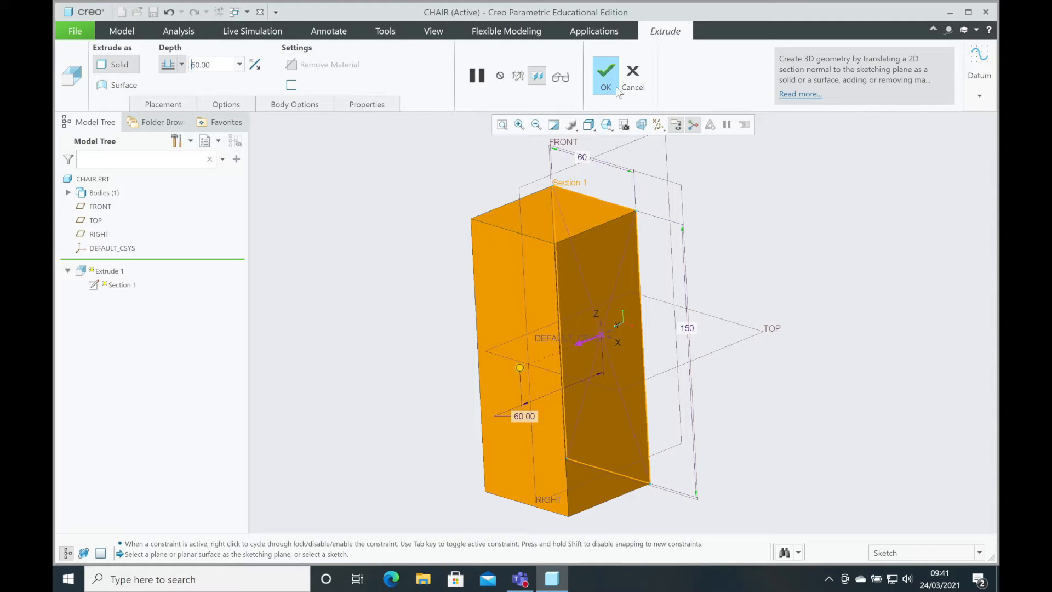
click(603, 74)
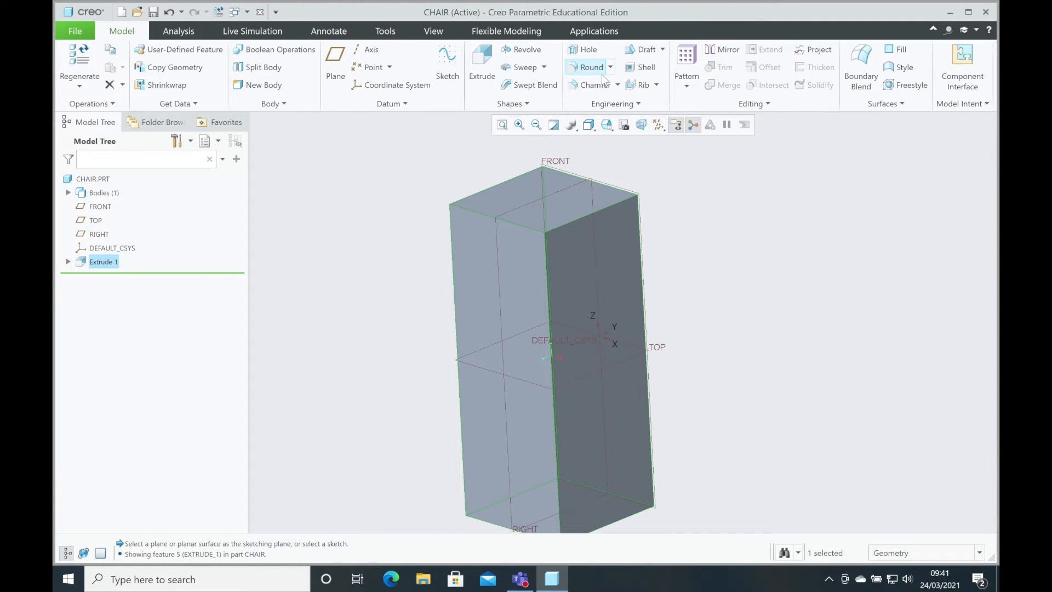
- Begin a second extrusion with its sketch on the block's +X side face, keeping the default reference and orientation
scroll(729, 281, down, 2)
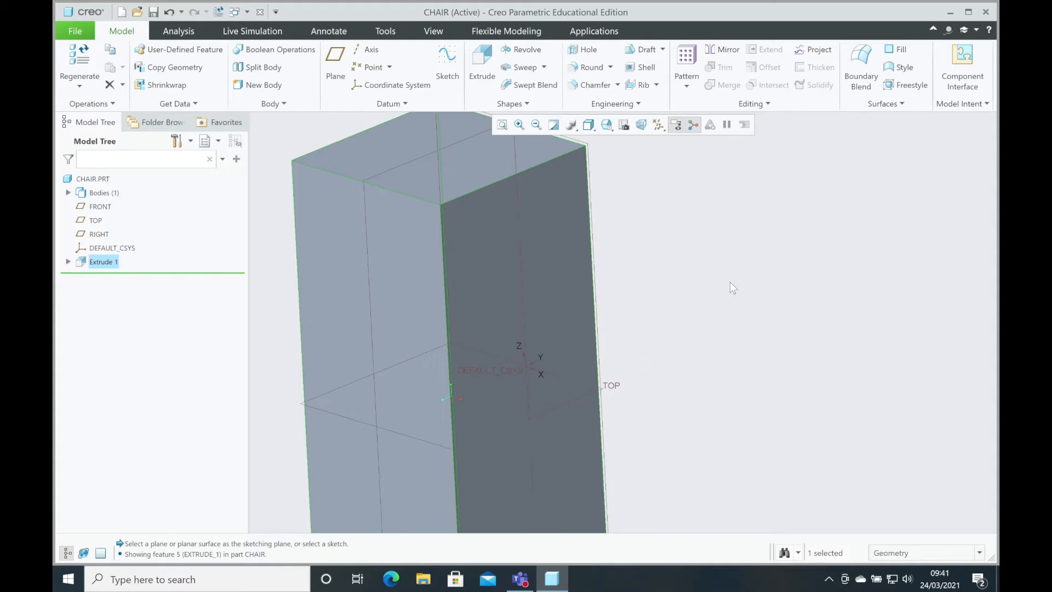
scroll(730, 282, up, 2)
scroll(730, 282, up, 2)
scroll(729, 281, down, 1)
scroll(730, 282, up, 1)
mouse_move(730, 281)
middle_down()
mouse_move(758, 277)
mouse_move(739, 274)
middle_up()
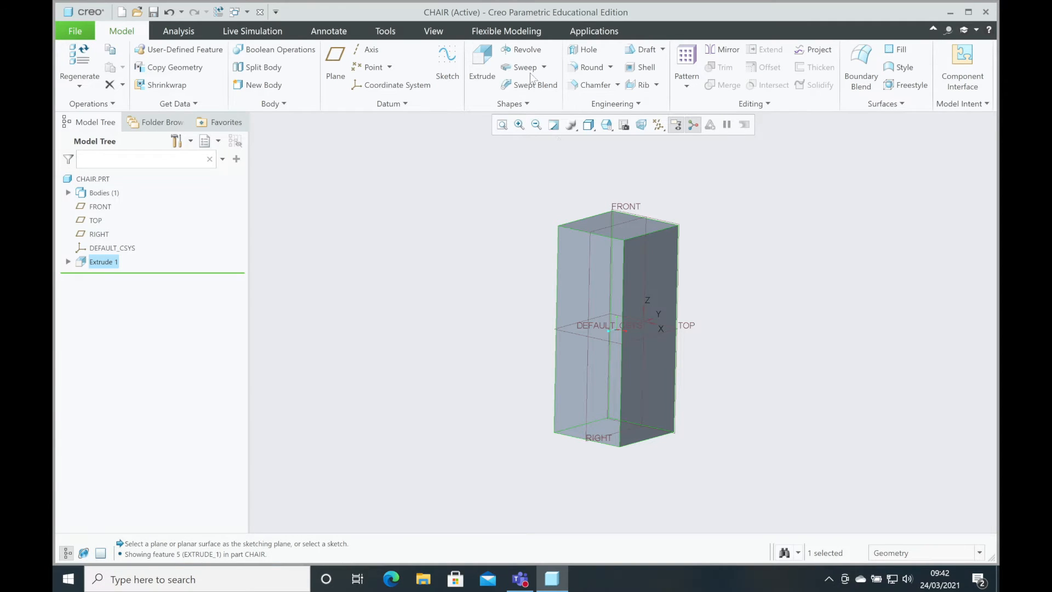
click(488, 61)
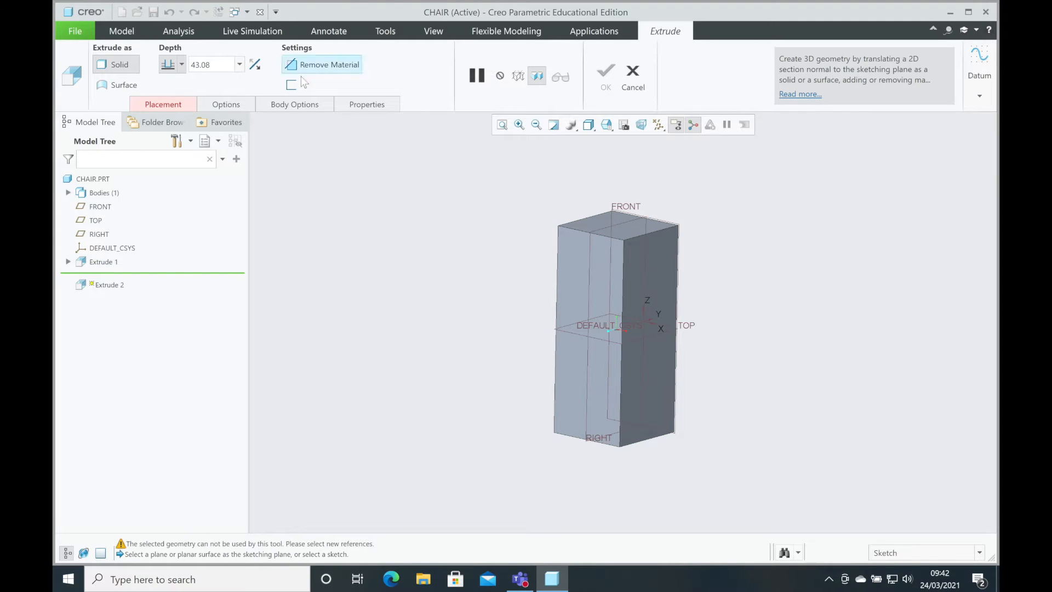
click(161, 105)
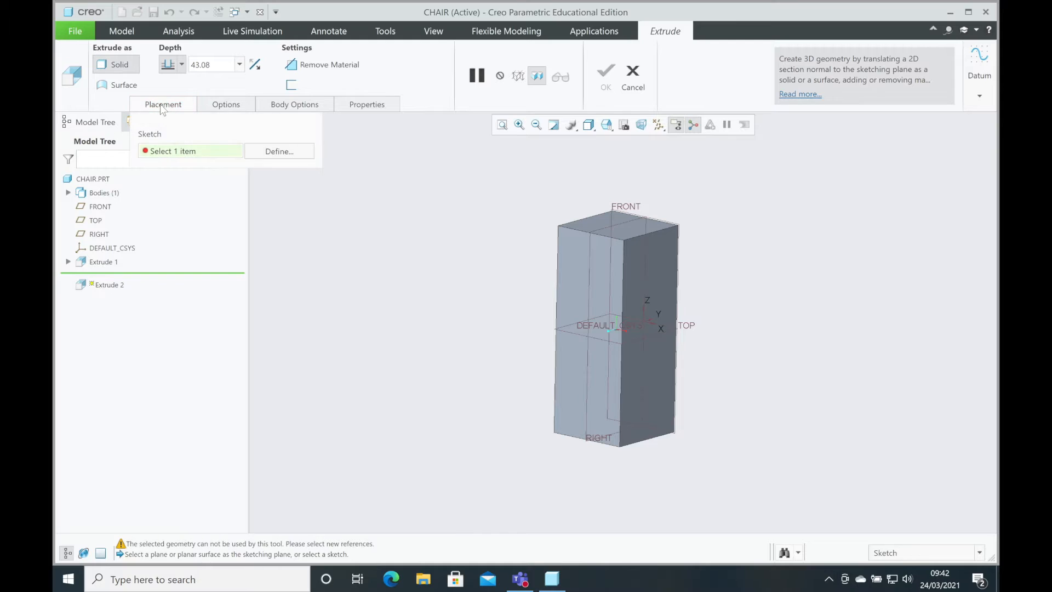
click(283, 155)
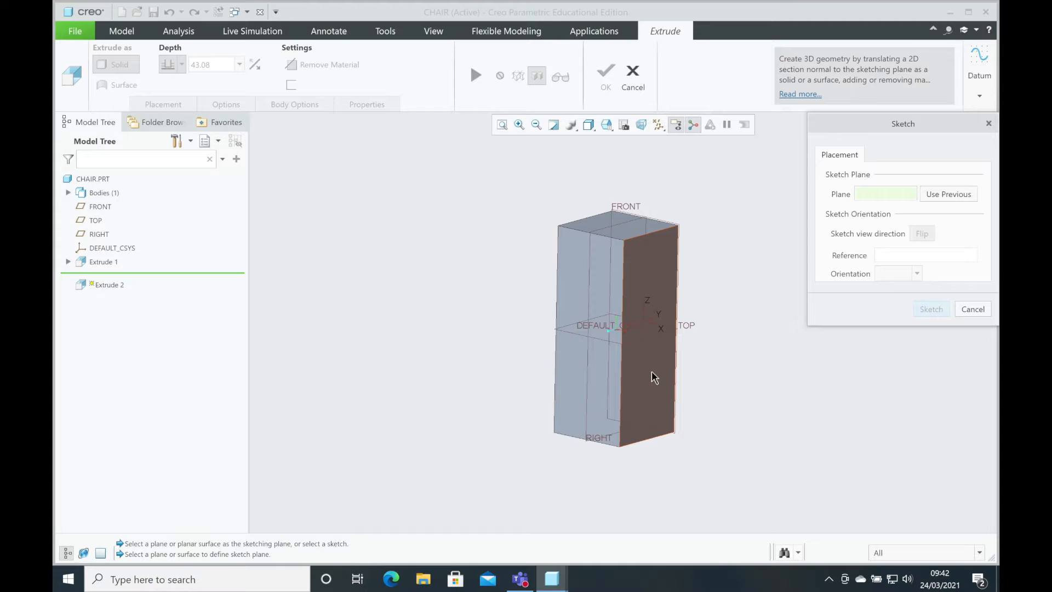
click(652, 389)
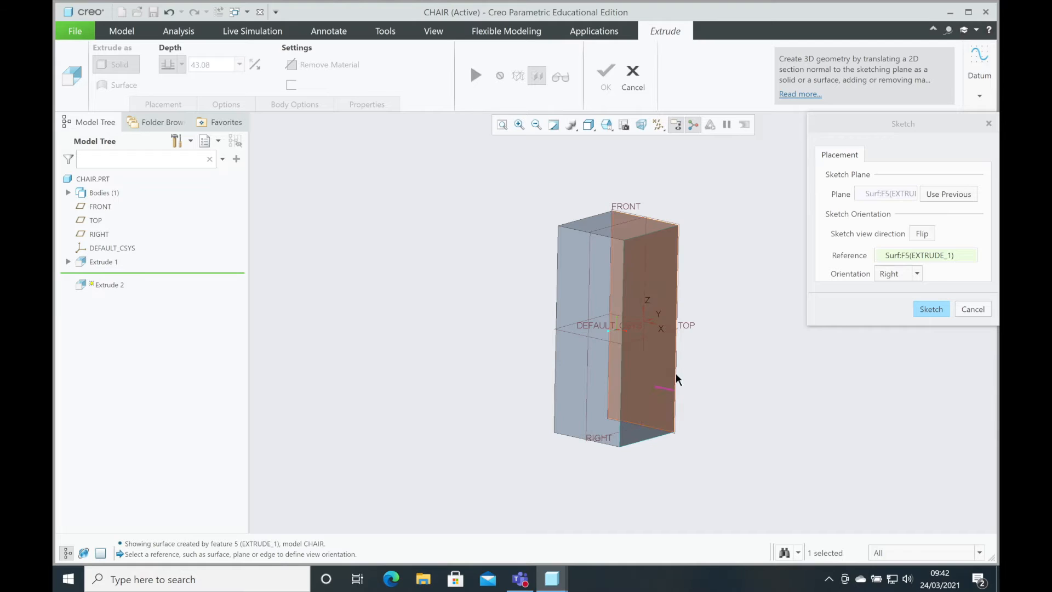
click(931, 309)
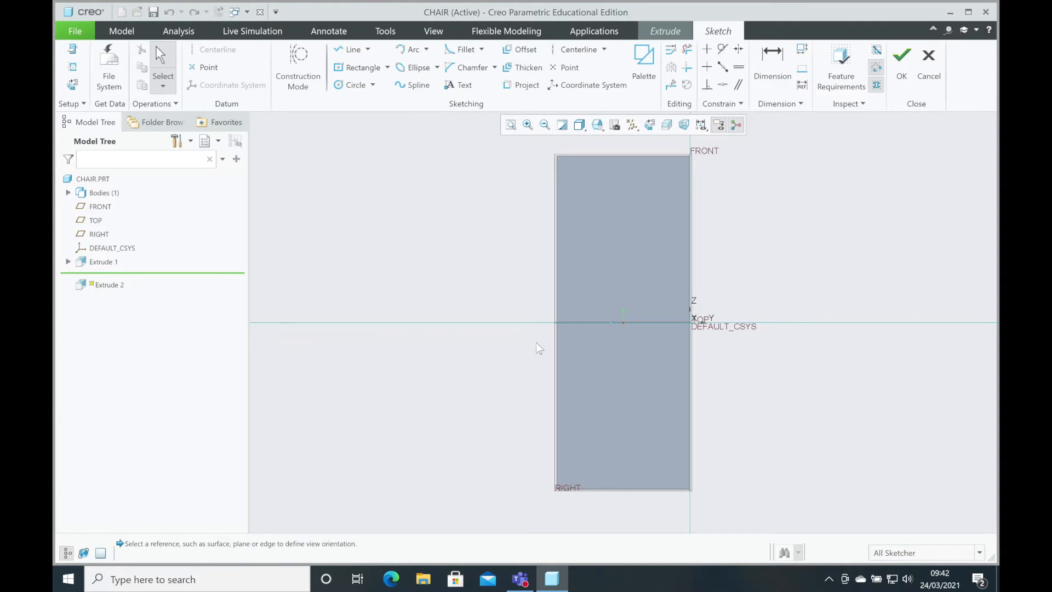
- Sketch a corner rectangle up from the block's bottom edge, about 46 mm wide, 64 mm high and 7 mm from the FRONT plane
click(386, 67)
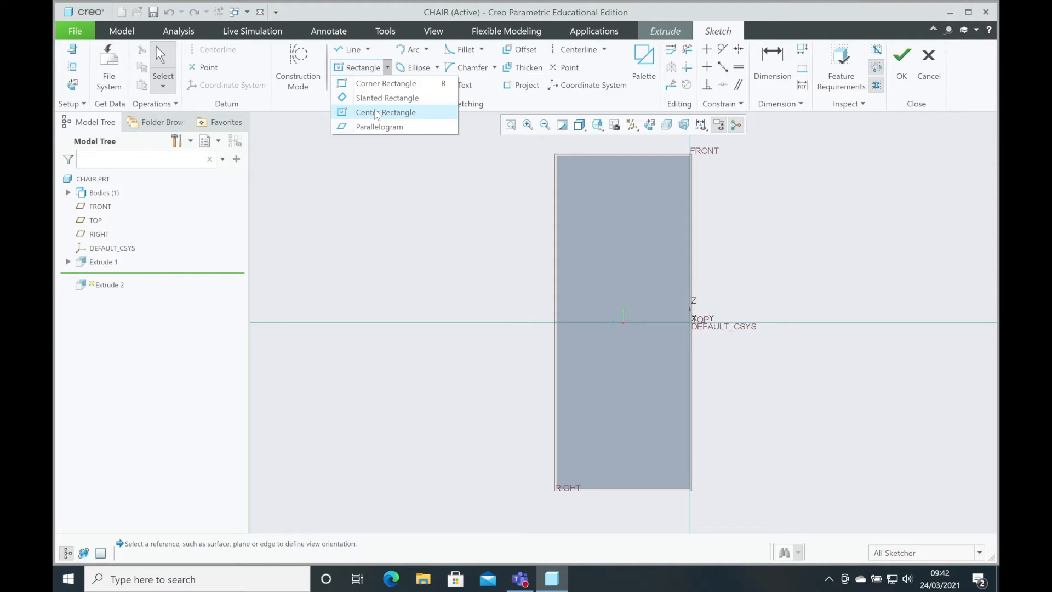
click(375, 83)
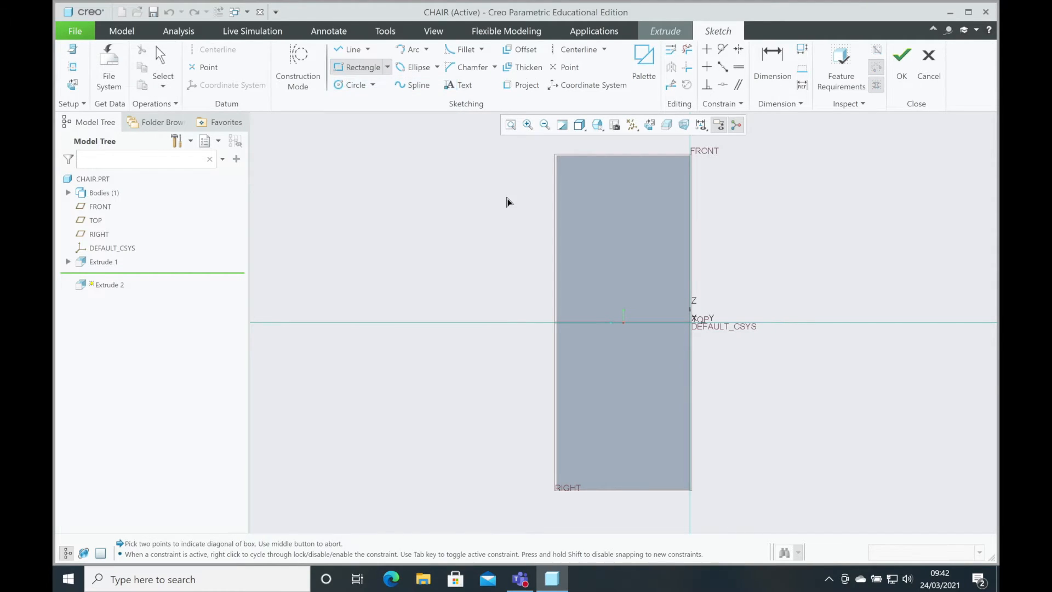
click(675, 489)
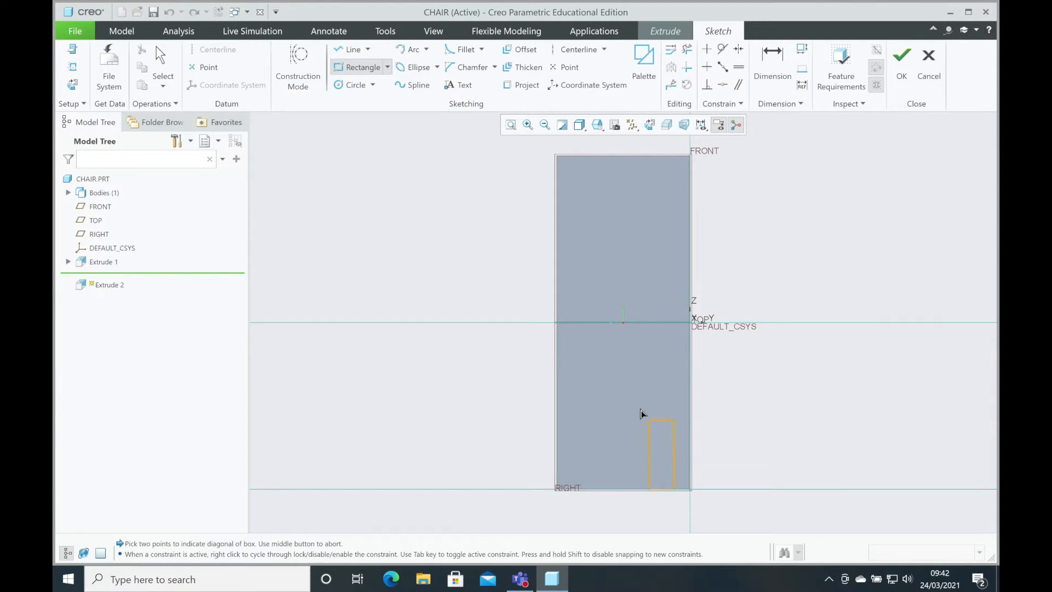
click(571, 346)
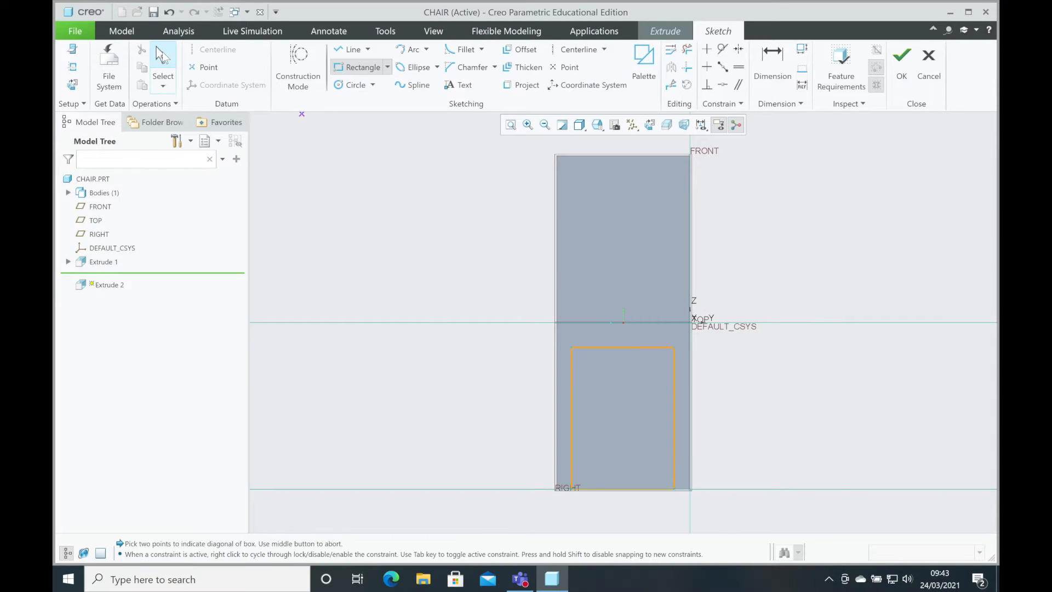
click(163, 60)
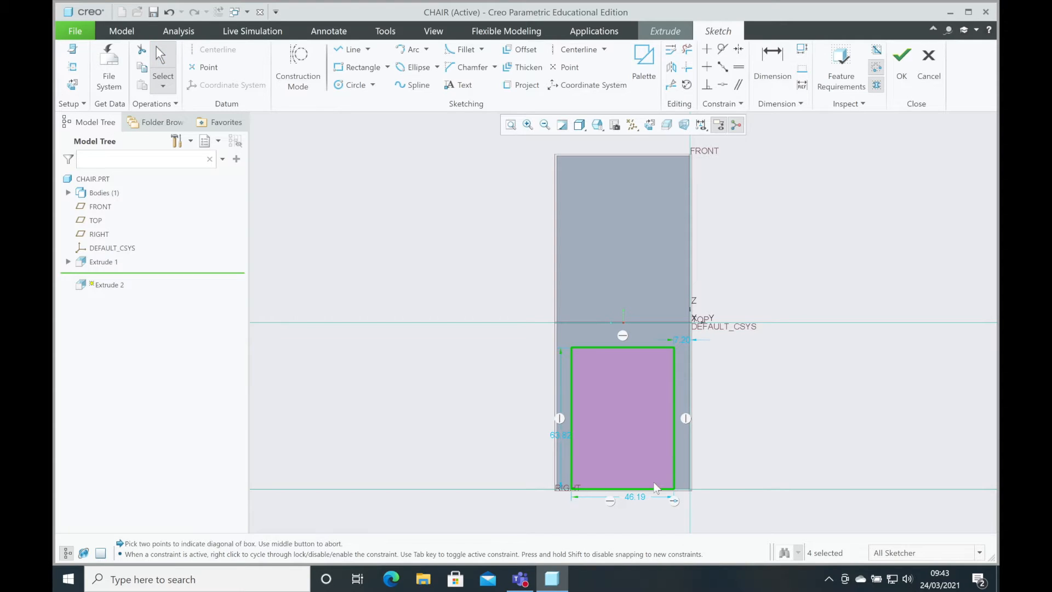
- Set the rectangle's offset from the FRONT plane to 10 mm, its width to 40 mm and its height to 60 mm, and finish the sketch
double_click(679, 340)
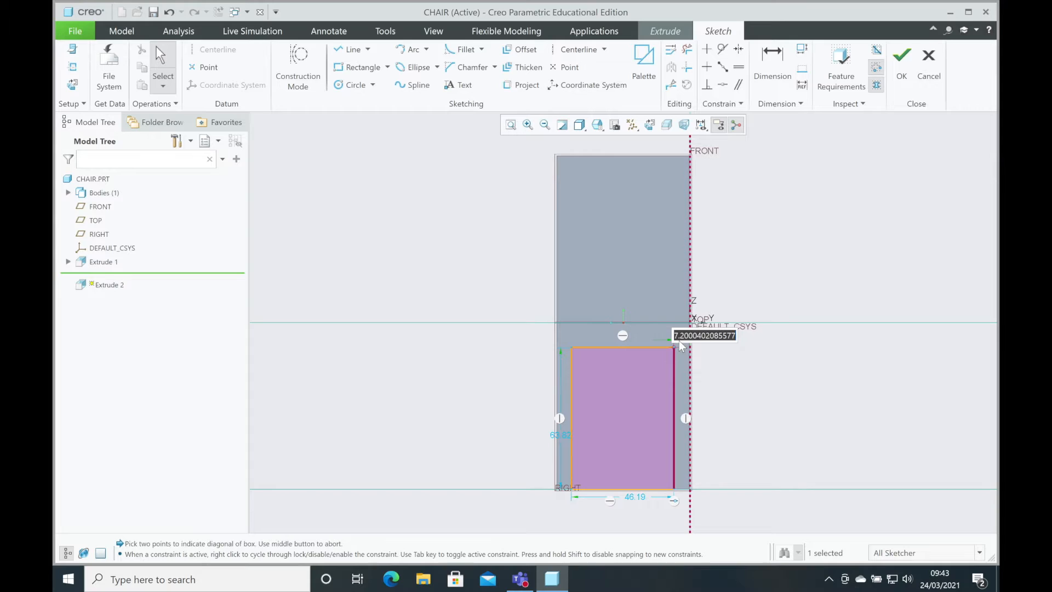
text(10)
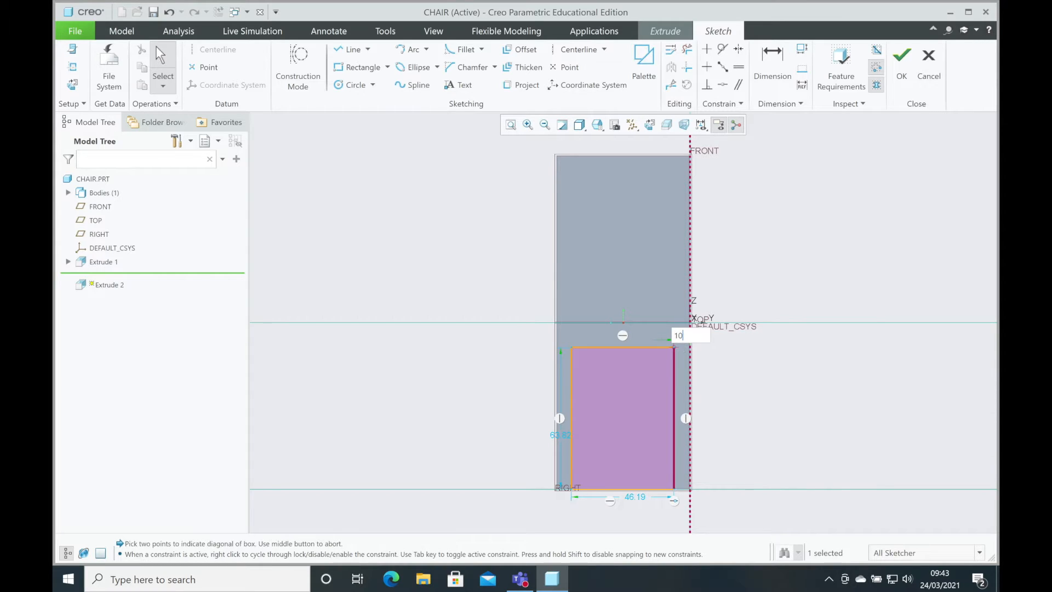
key(Return)
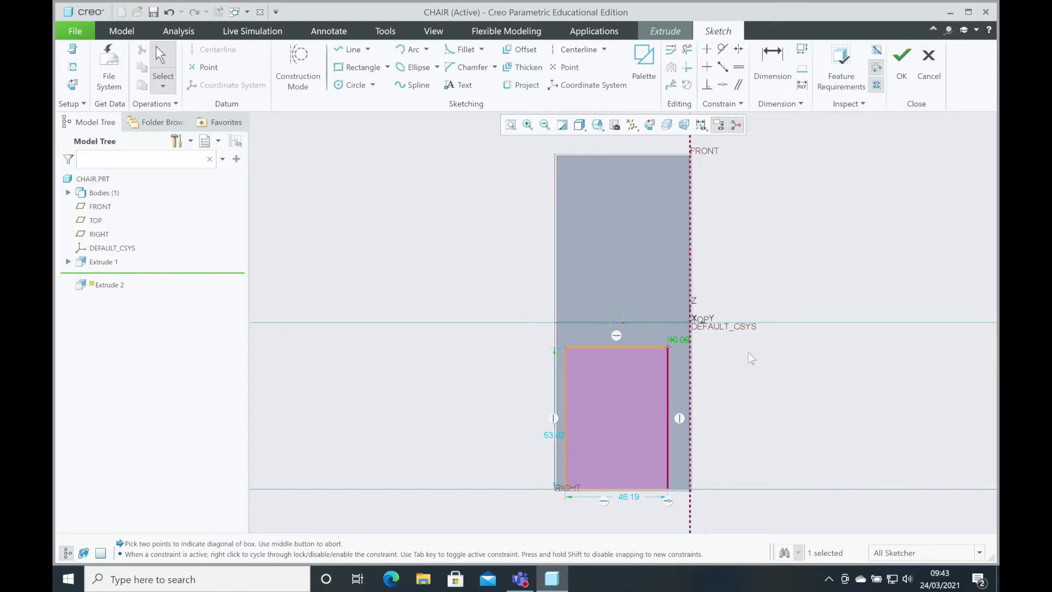
double_click(626, 496)
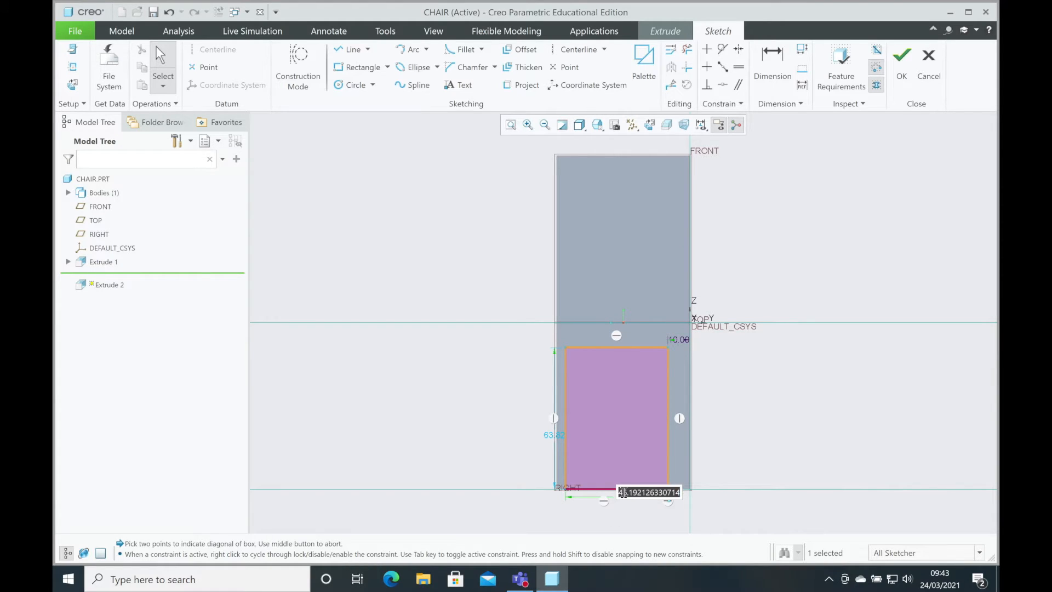
text(40)
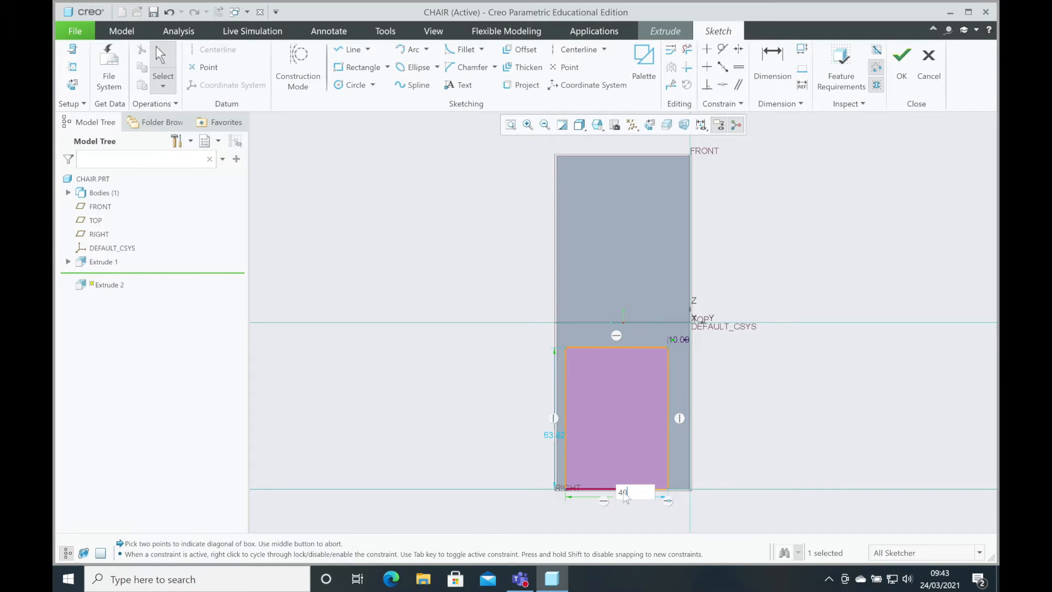
key(Return)
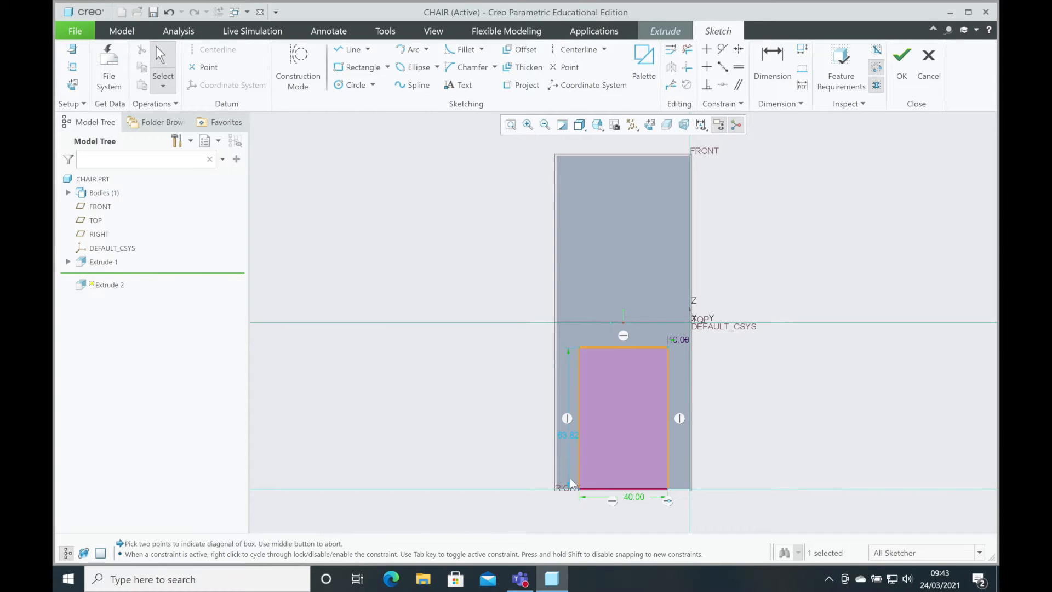
double_click(568, 435)
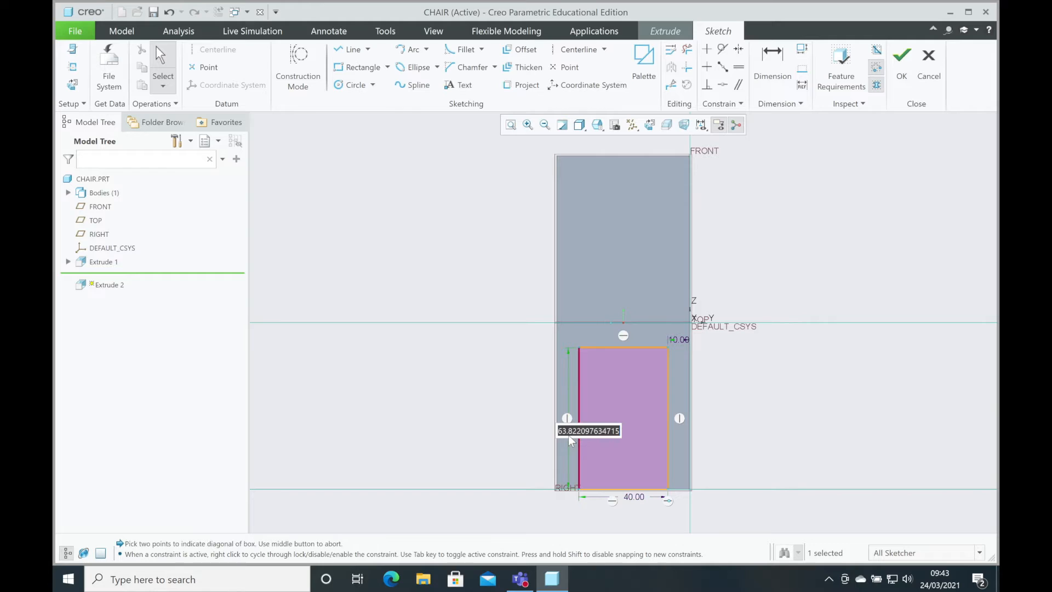
text(60)
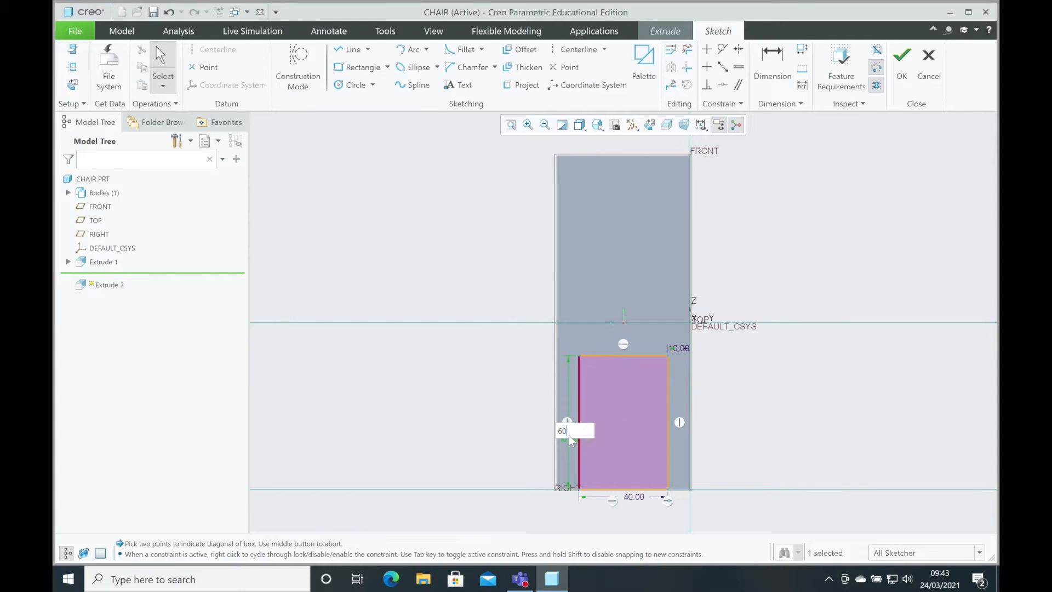
key(Return)
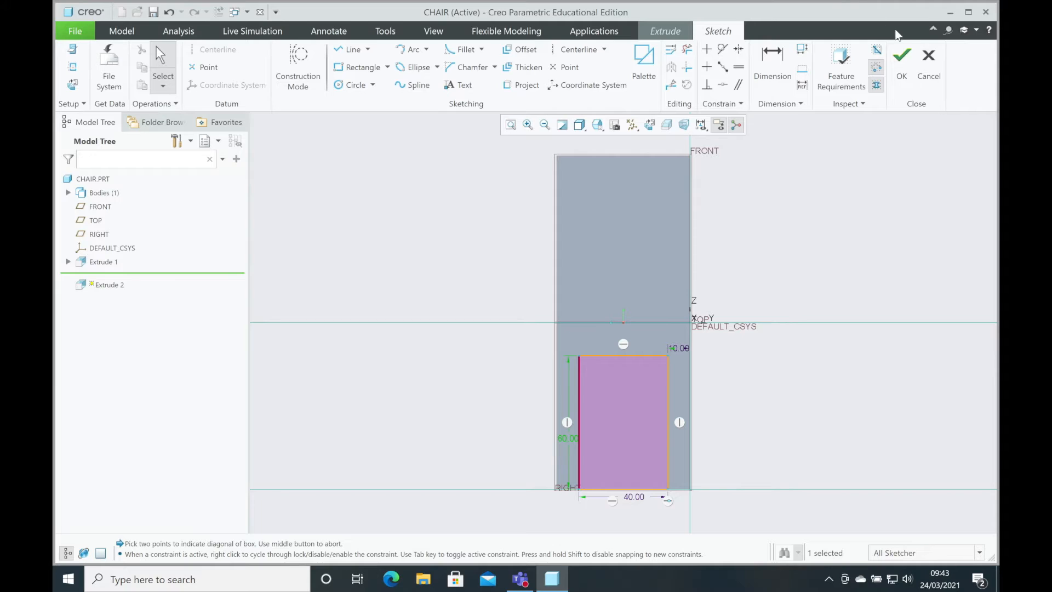
click(904, 55)
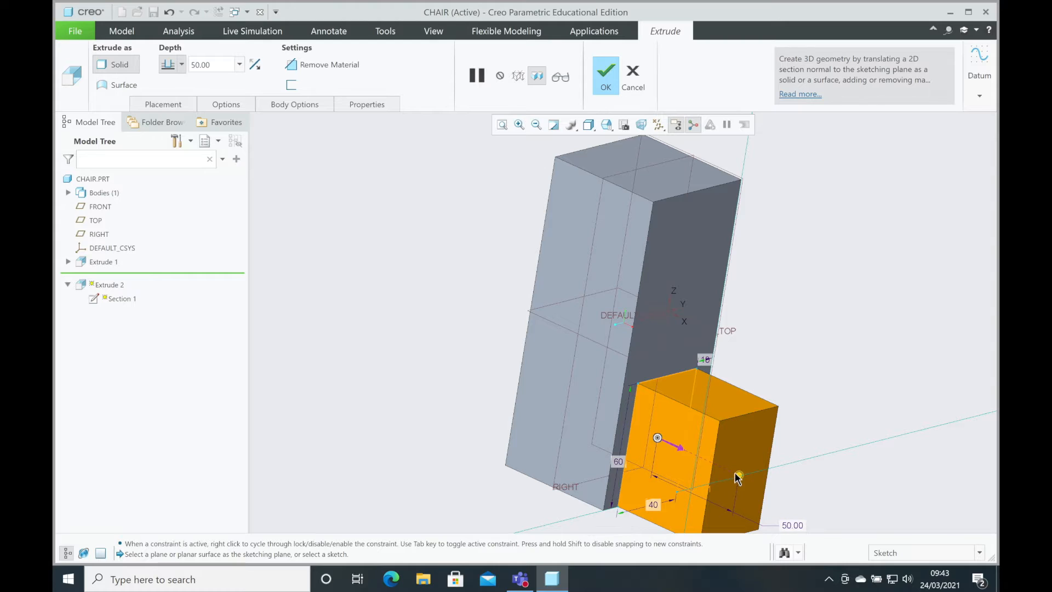
- Reverse the extrusion into the block as a 127 mm deep material removal through its full width, and complete the cut
mouse_move(739, 477)
mouse_down()
mouse_move(461, 324)
mouse_move(476, 305)
mouse_up()
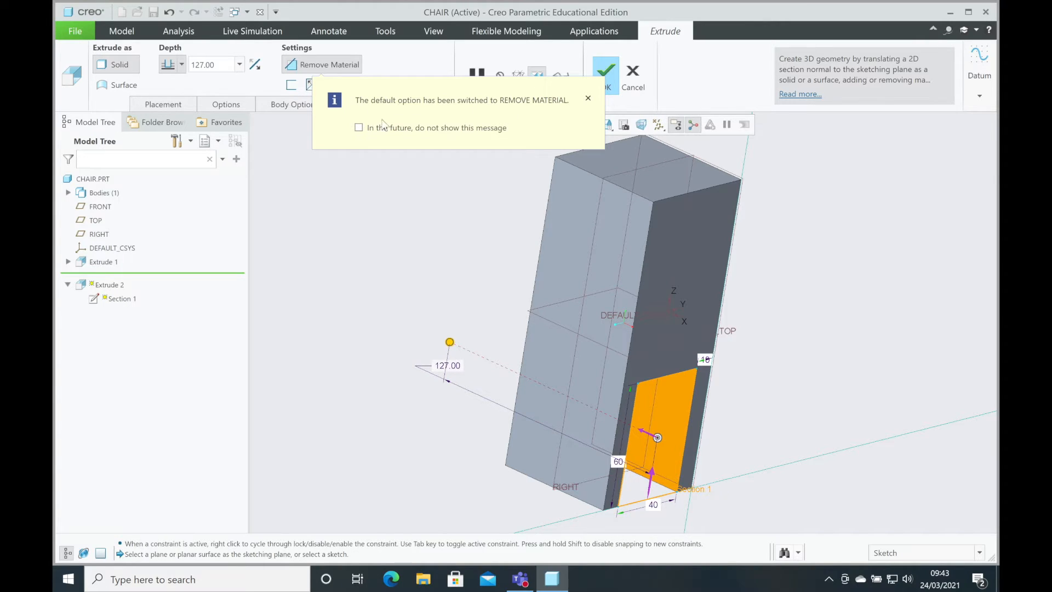
click(605, 75)
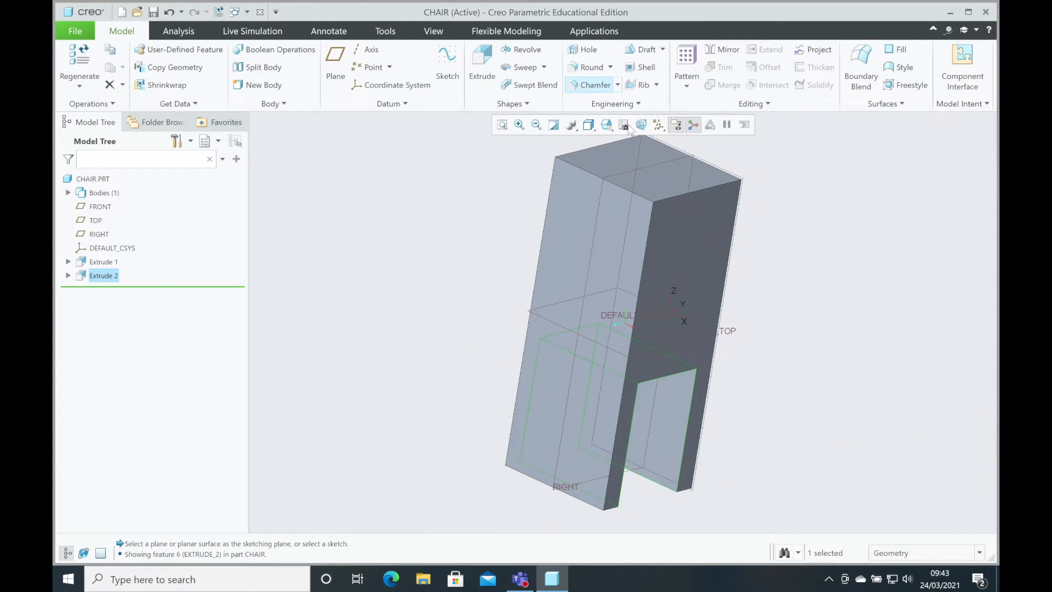
click(844, 276)
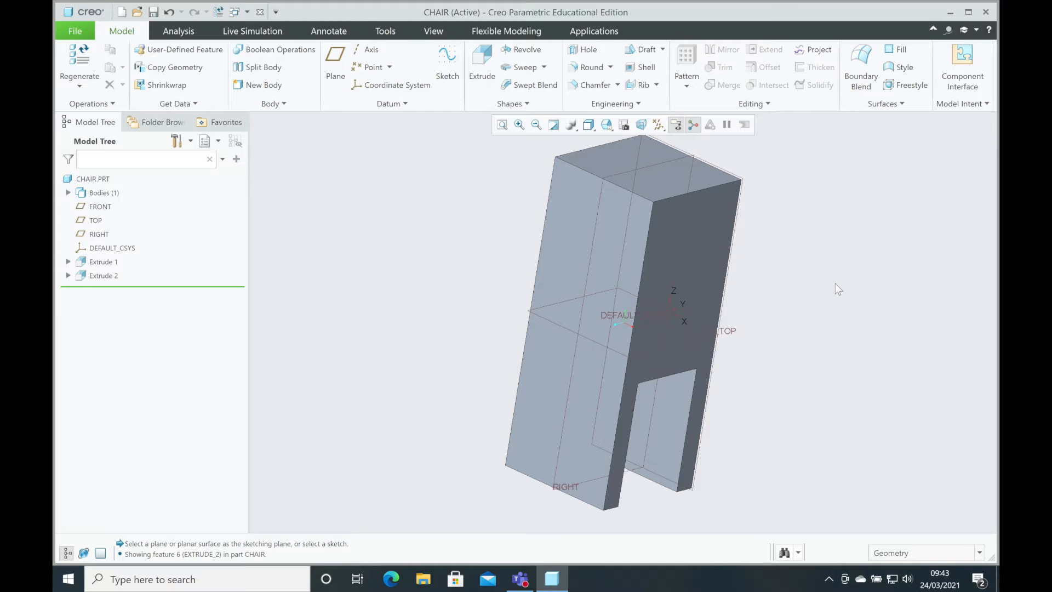
- Begin another extrusion on the block's -Y side face and sketch a rectangle up from its bottom edge, about 43 mm wide and 69 mm high
middle_drag(834, 282, 805, 257)
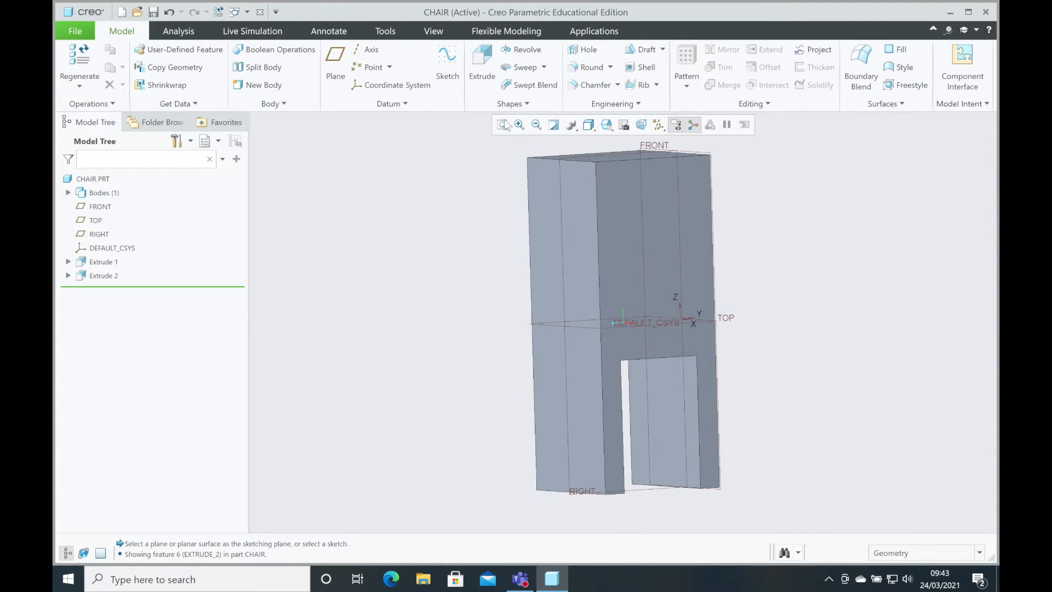
click(482, 66)
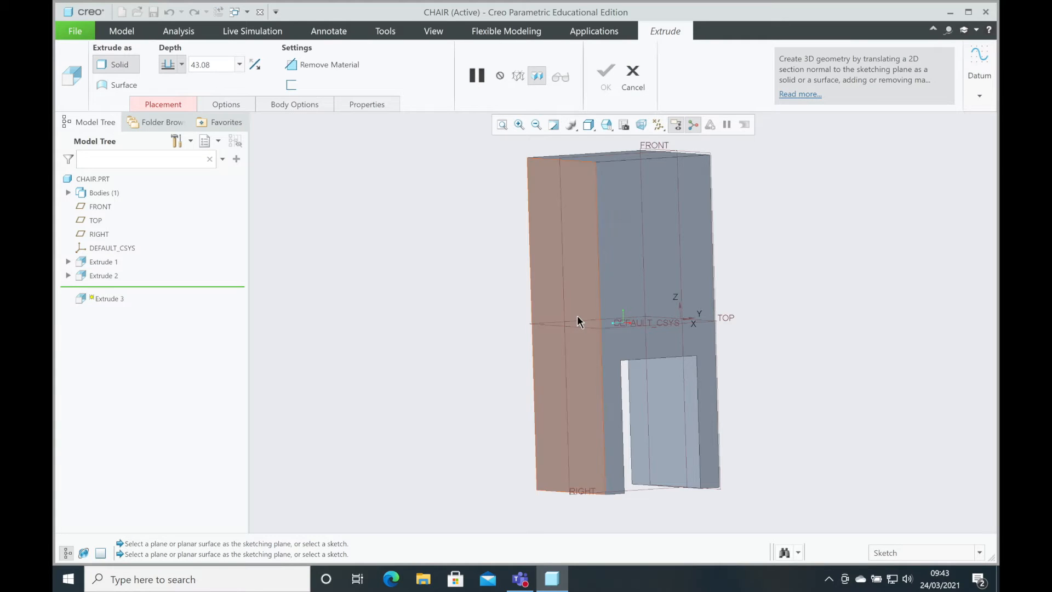
click(579, 358)
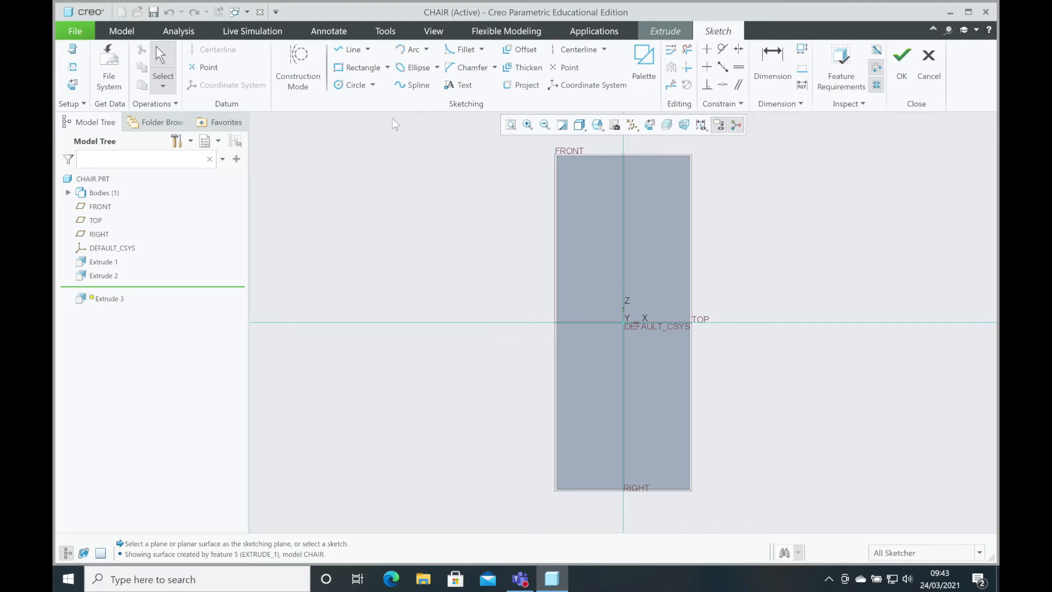
click(347, 68)
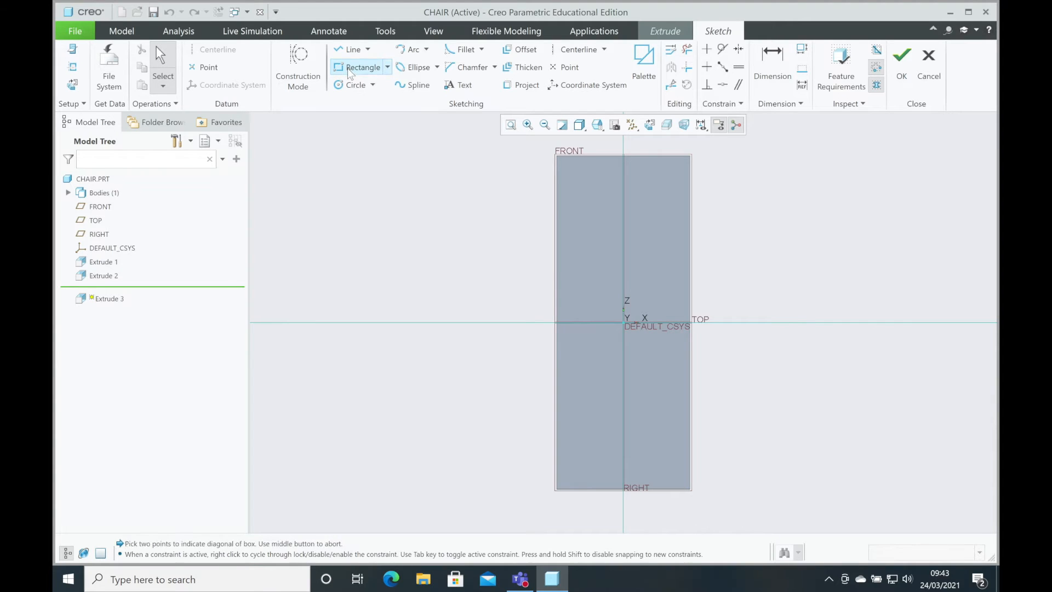
click(669, 486)
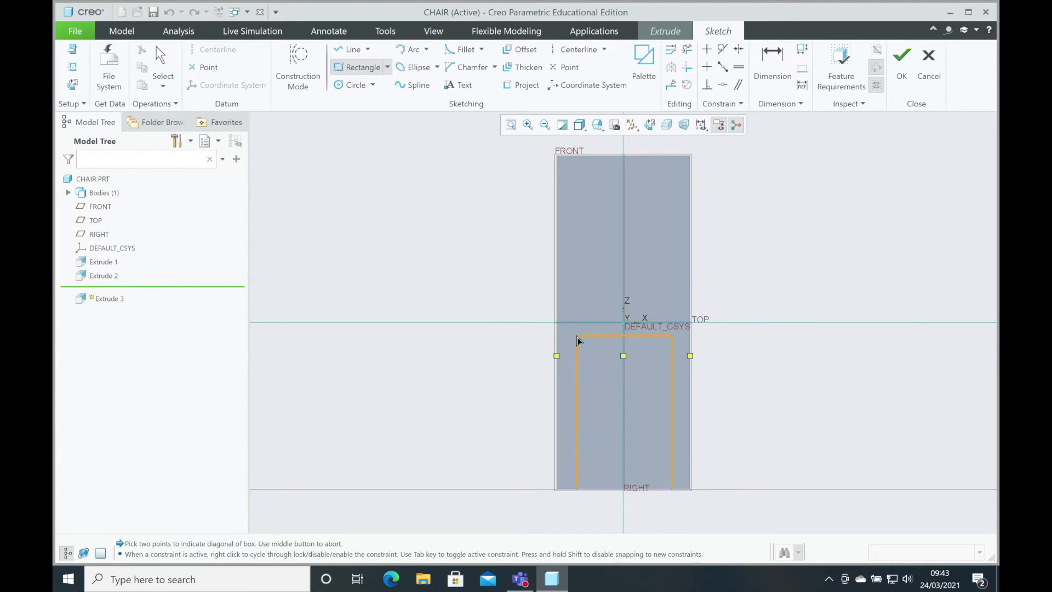
click(577, 338)
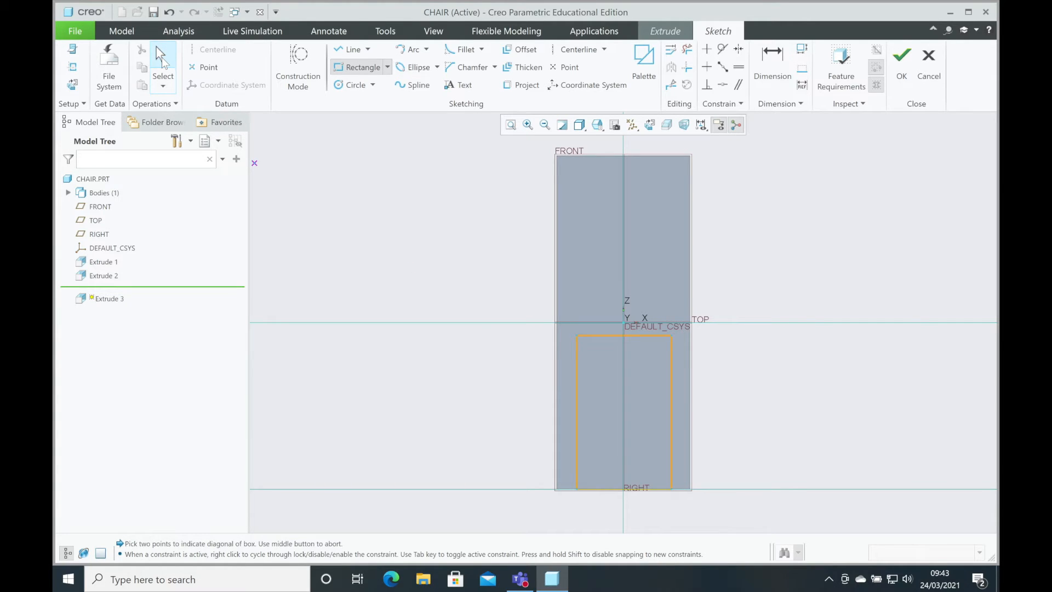
click(161, 61)
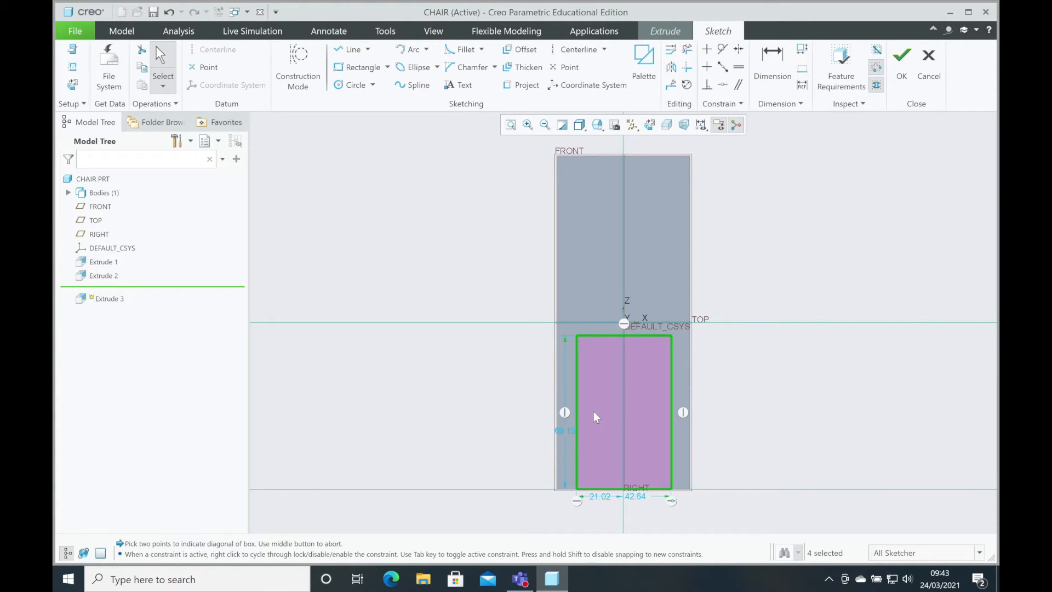
- Set the rectangle's height to 60 mm, its -X edge 20 mm from the RIGHT plane and its width to 40 mm, and finish the sketch
double_click(564, 431)
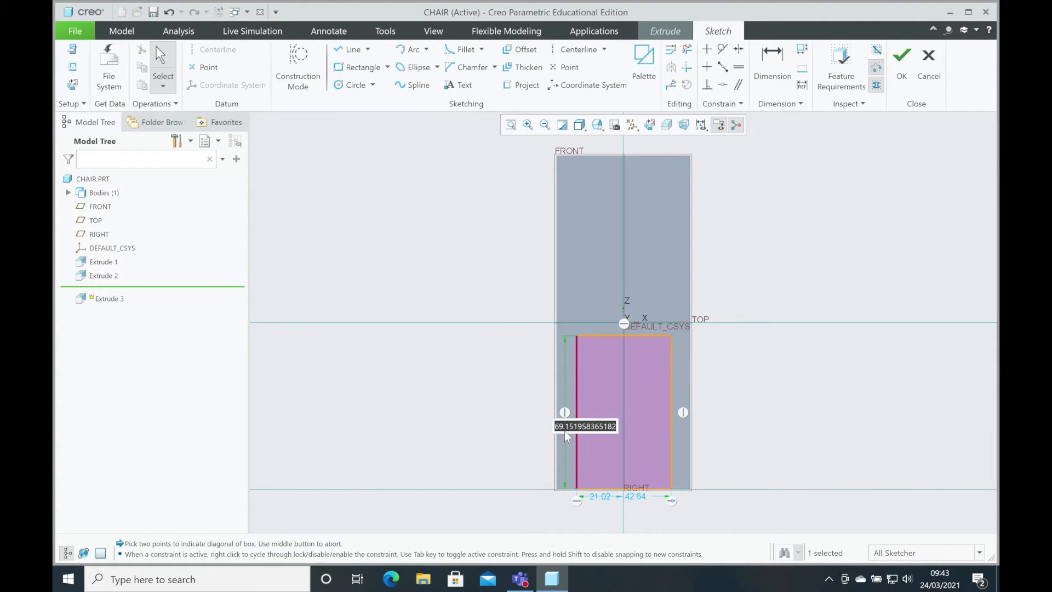
text(60)
key(Return)
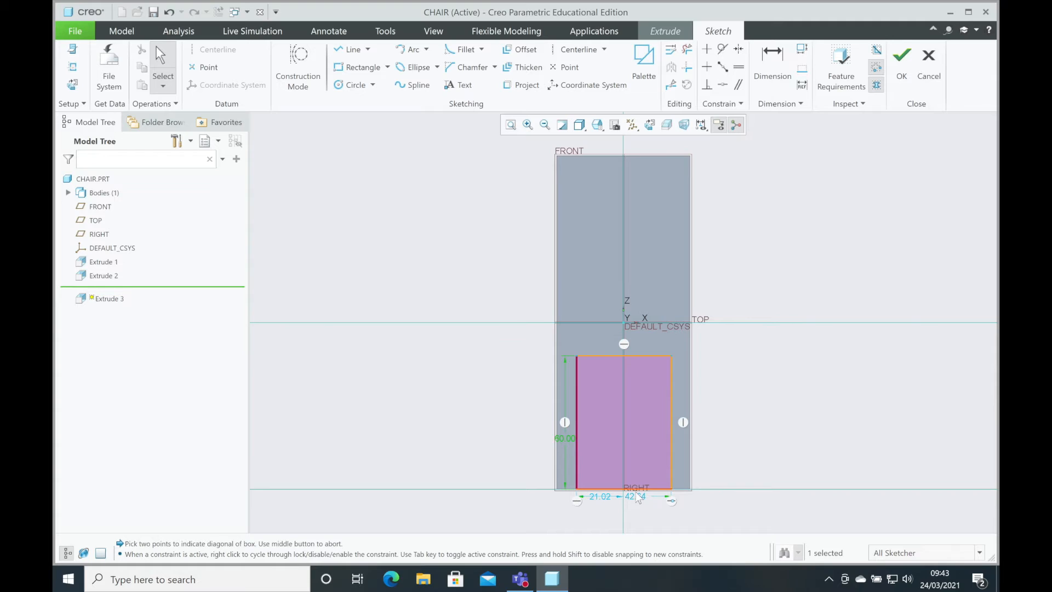
double_click(603, 499)
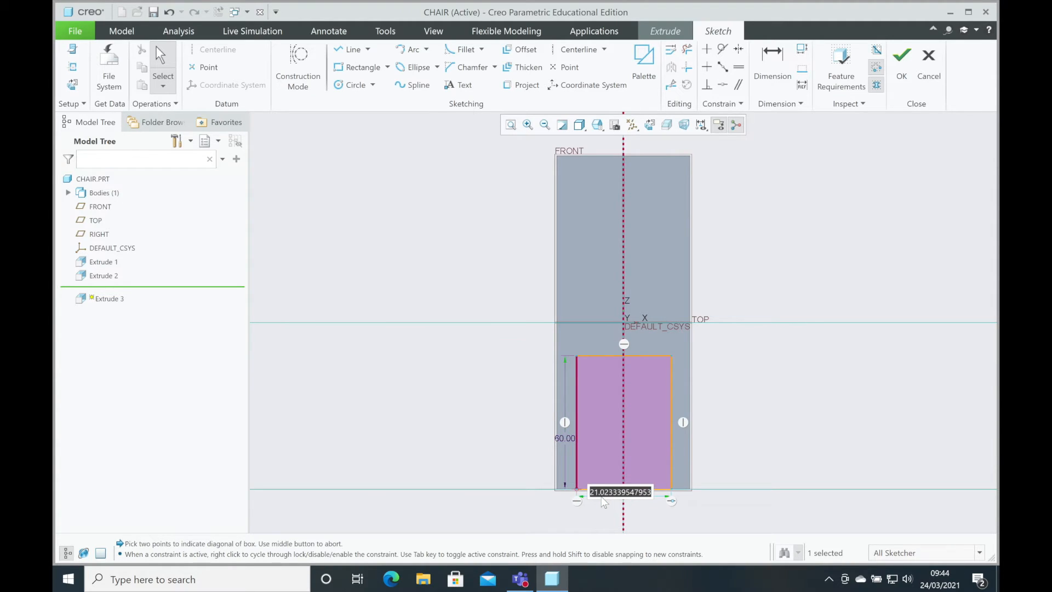
text(20)
key(Return)
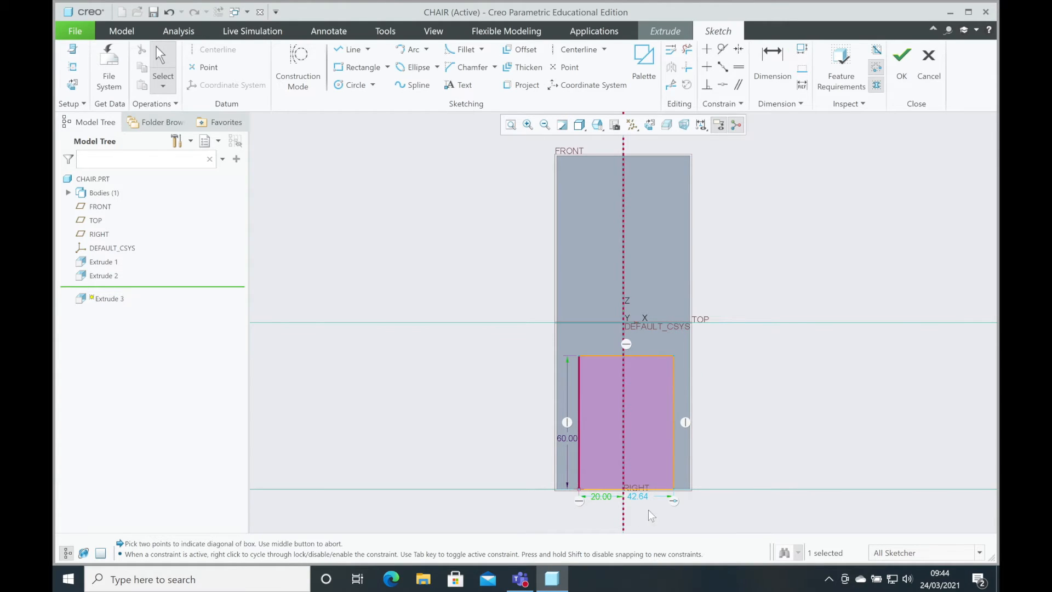
double_click(639, 496)
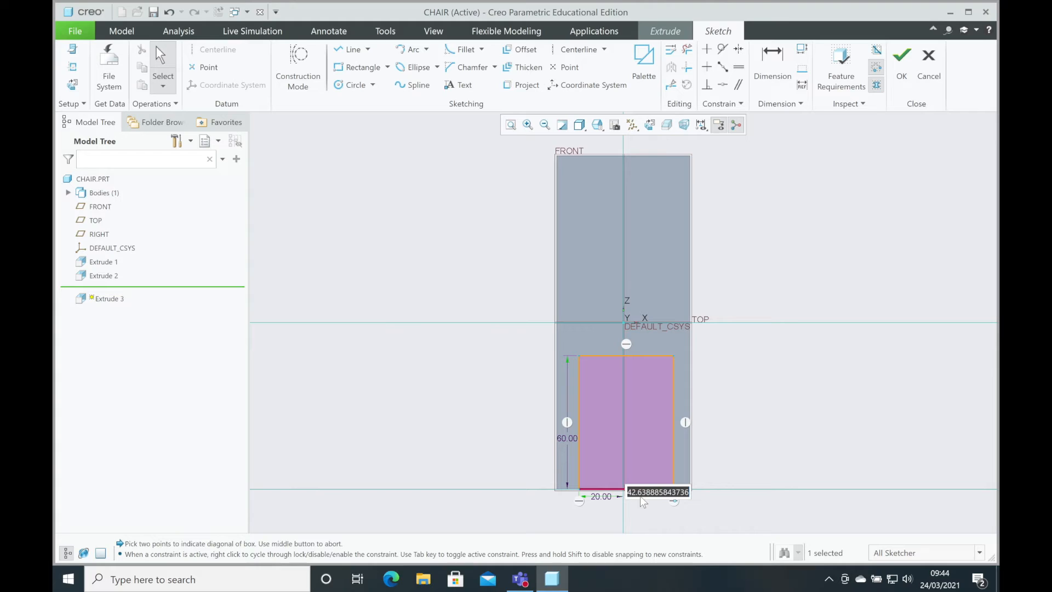
text(40)
key(Return)
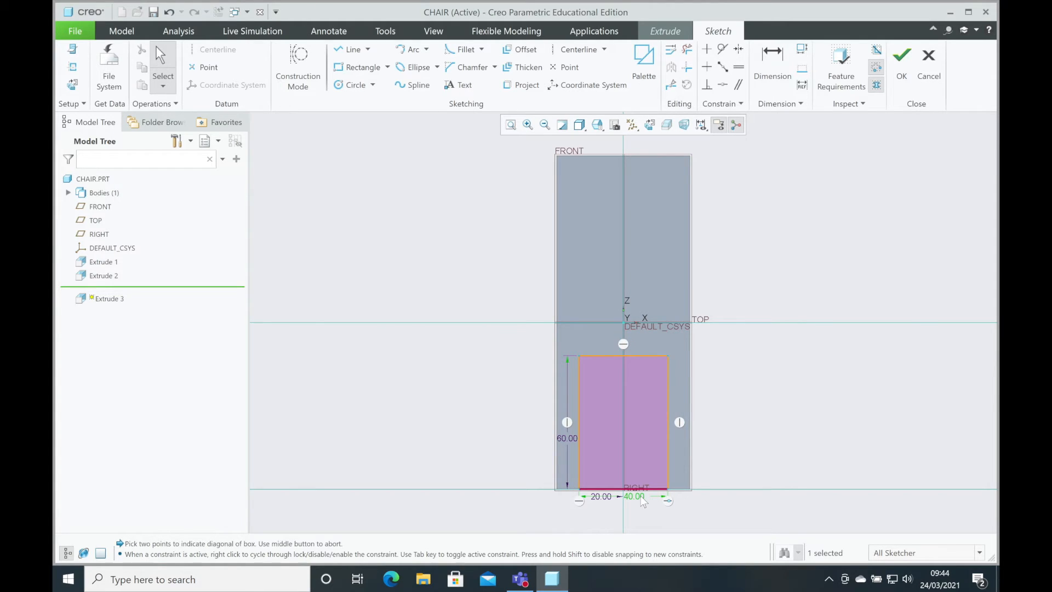
click(908, 63)
- Reverse the extrusion into the block as a 166.5 mm deep material removal that leaves four legs, and complete the cut
mouse_move(866, 218)
middle_down()
mouse_move(827, 242)
mouse_move(868, 235)
mouse_move(832, 241)
middle_up()
scroll(833, 242, up, 4)
scroll(832, 241, down, 7)
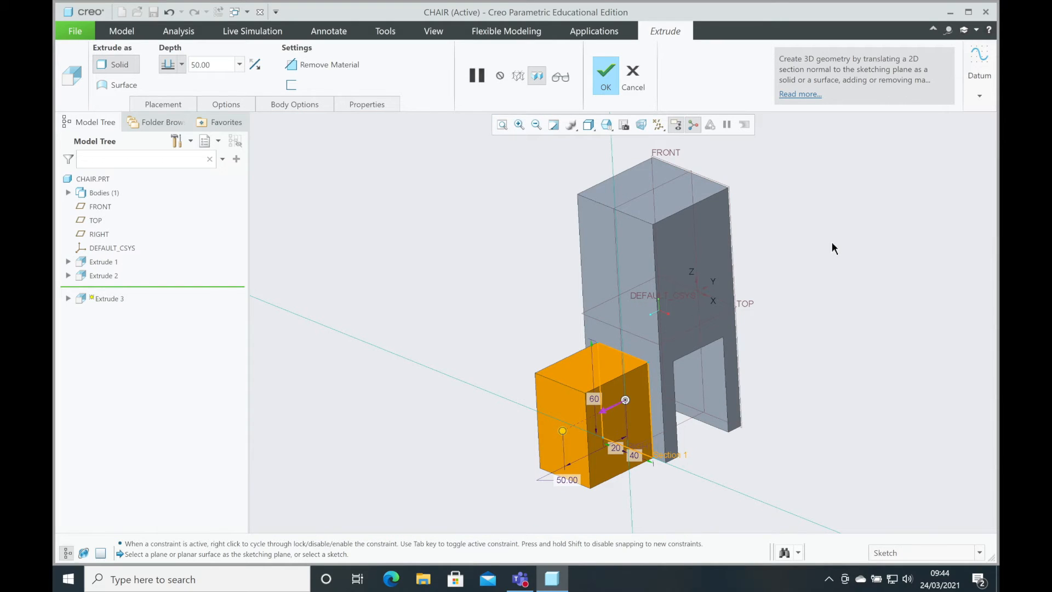
click(563, 432)
drag(563, 433, 599, 422)
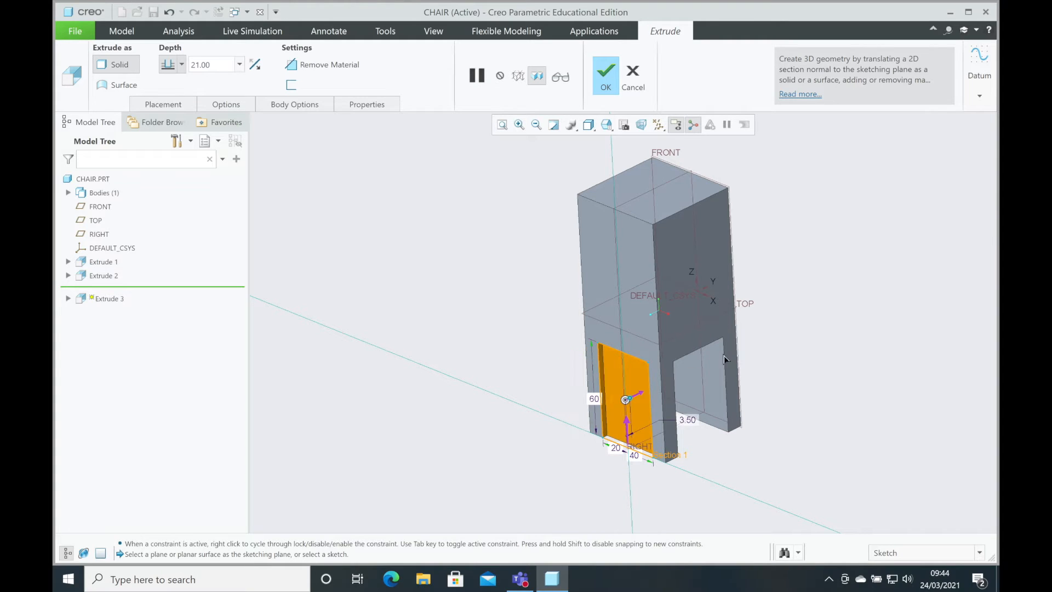
drag(805, 324, 840, 311)
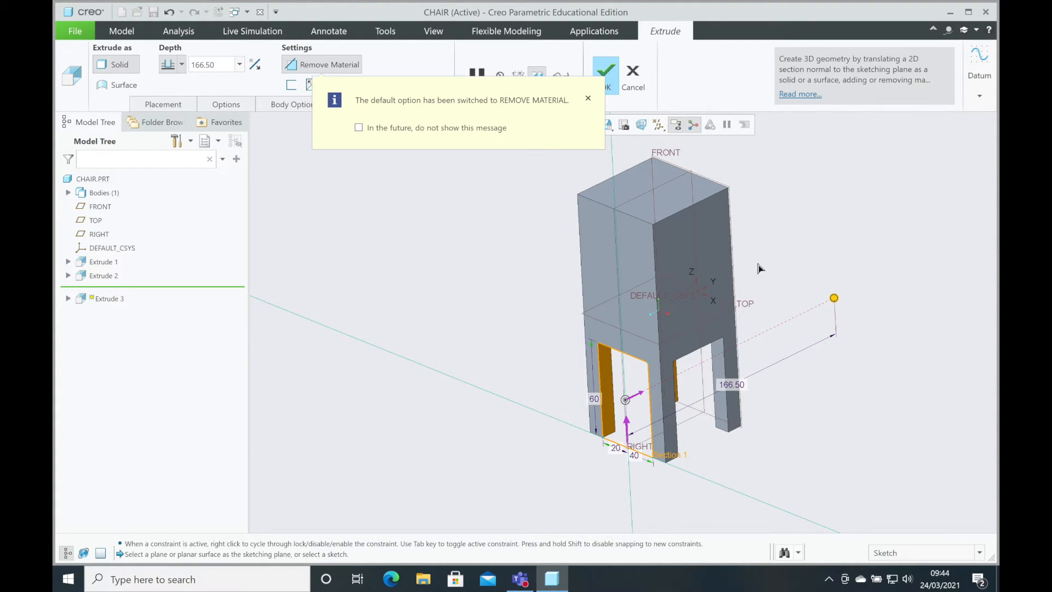
click(606, 71)
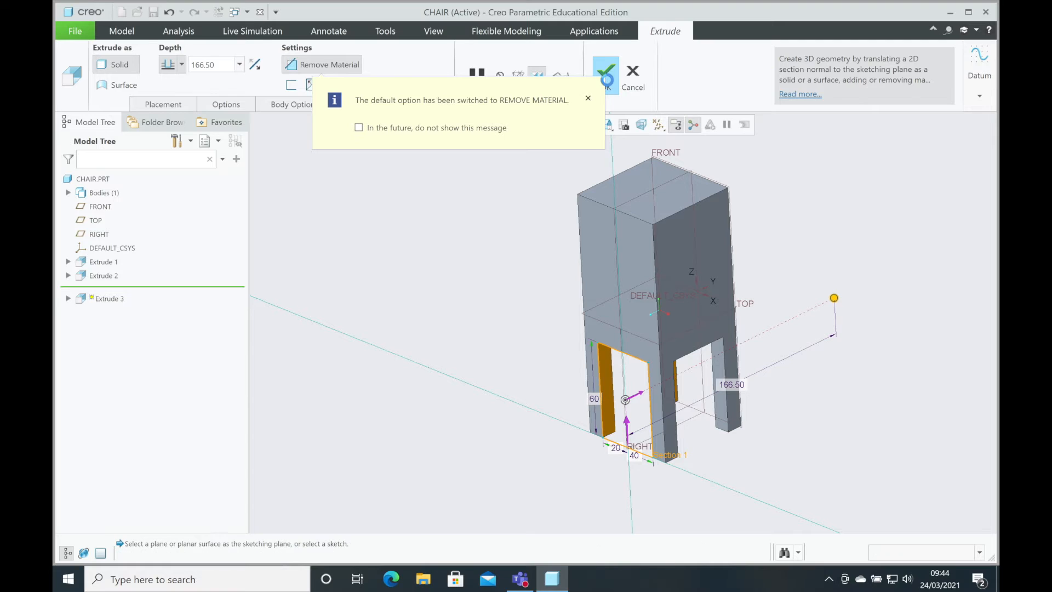
- Begin another extrusion on the block's top face and sketch a rectangle from its front -X corner, about 56 mm wide and 46 mm deep
middle_drag(763, 235, 717, 247)
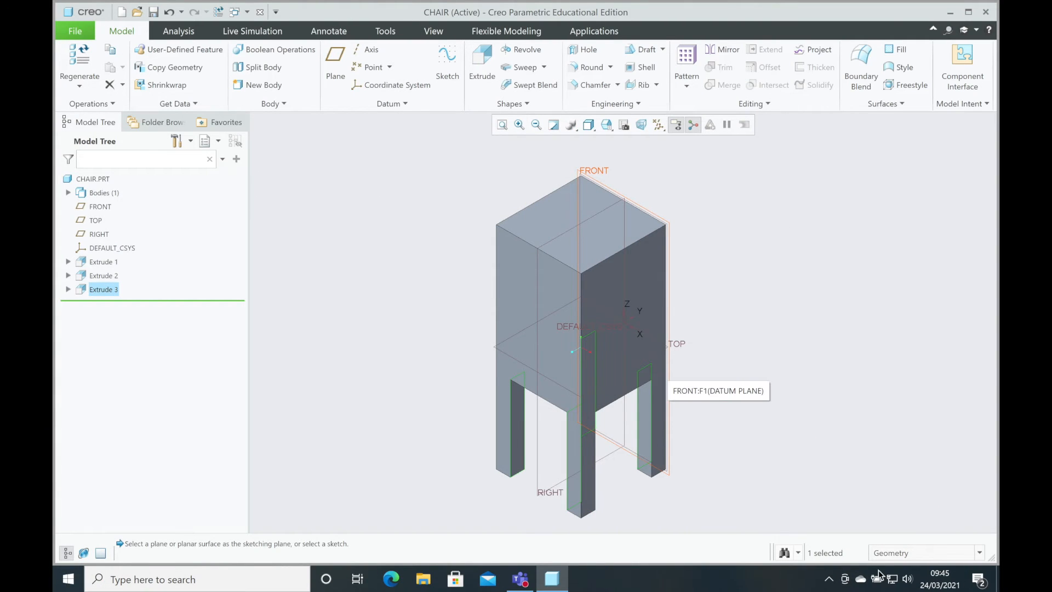
click(432, 170)
click(482, 59)
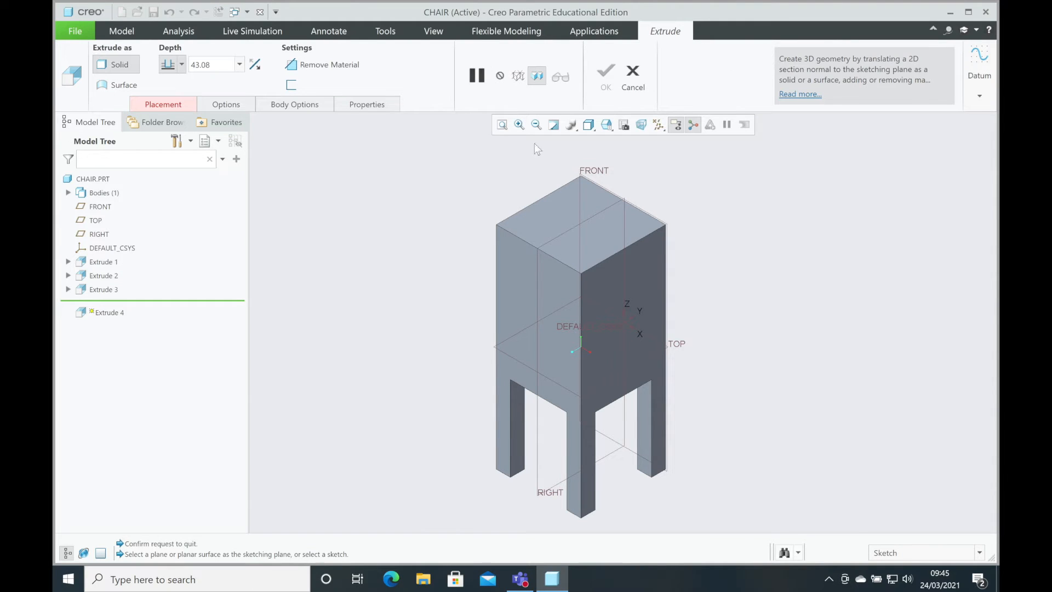
click(551, 215)
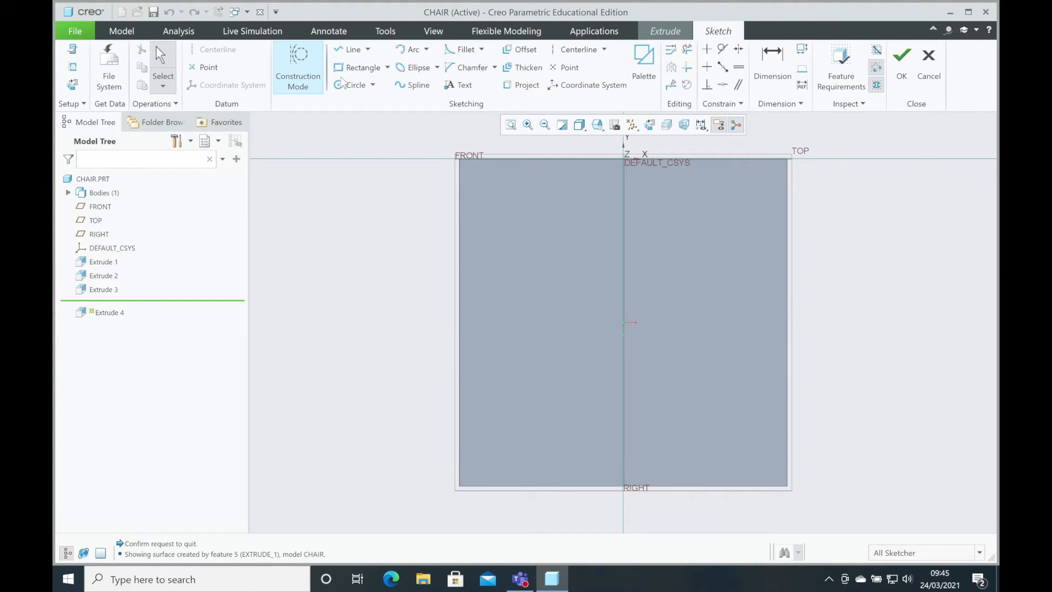
click(355, 72)
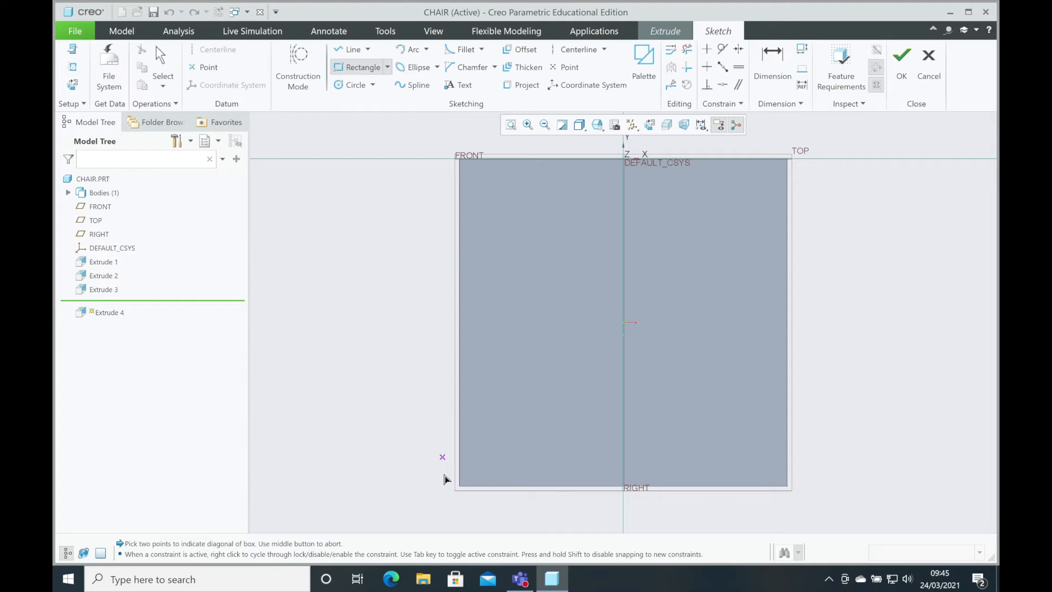
click(459, 487)
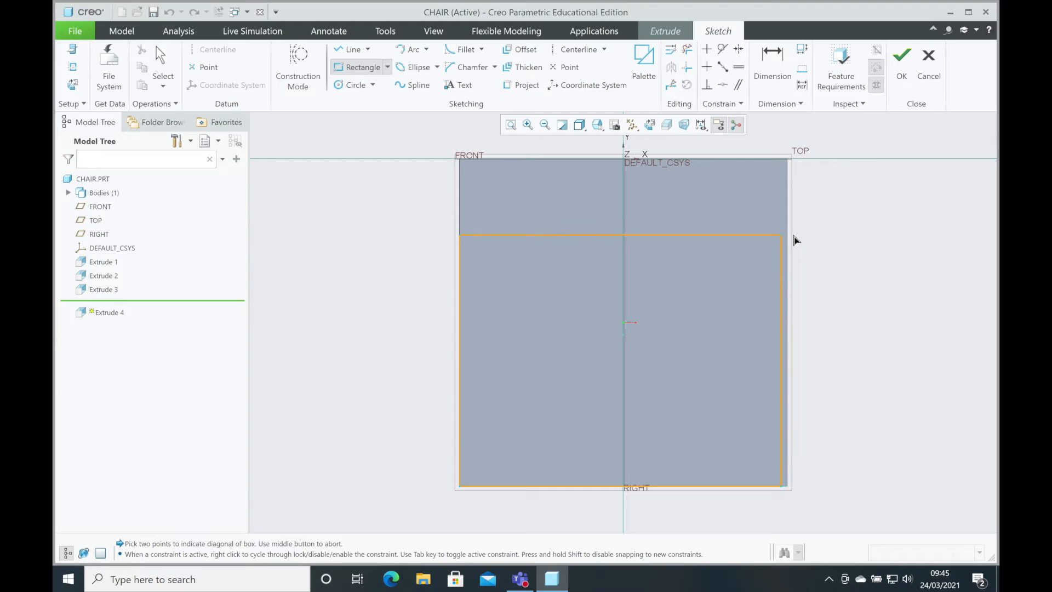
click(766, 237)
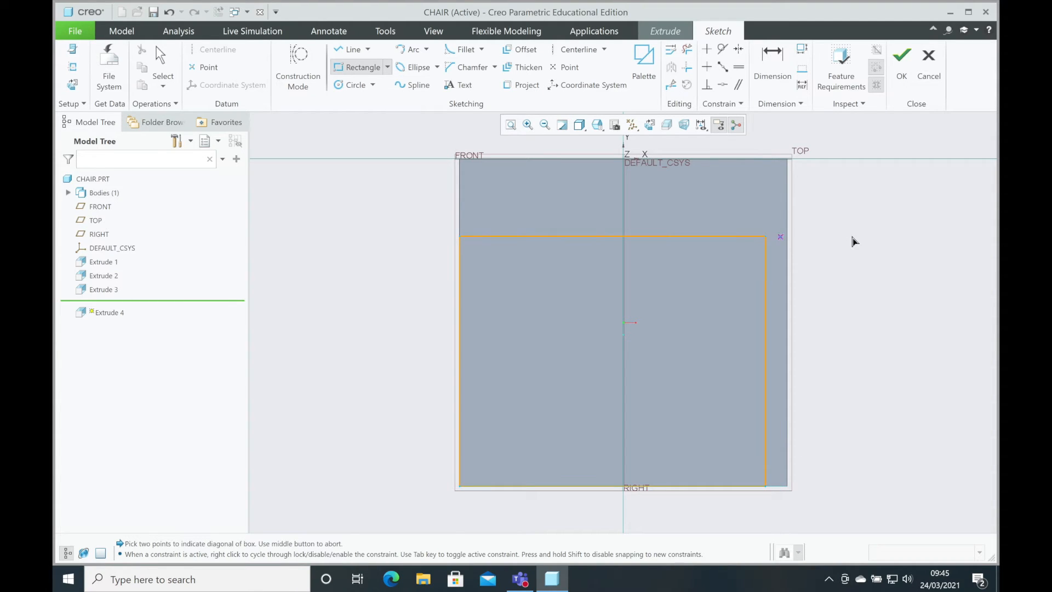
click(163, 68)
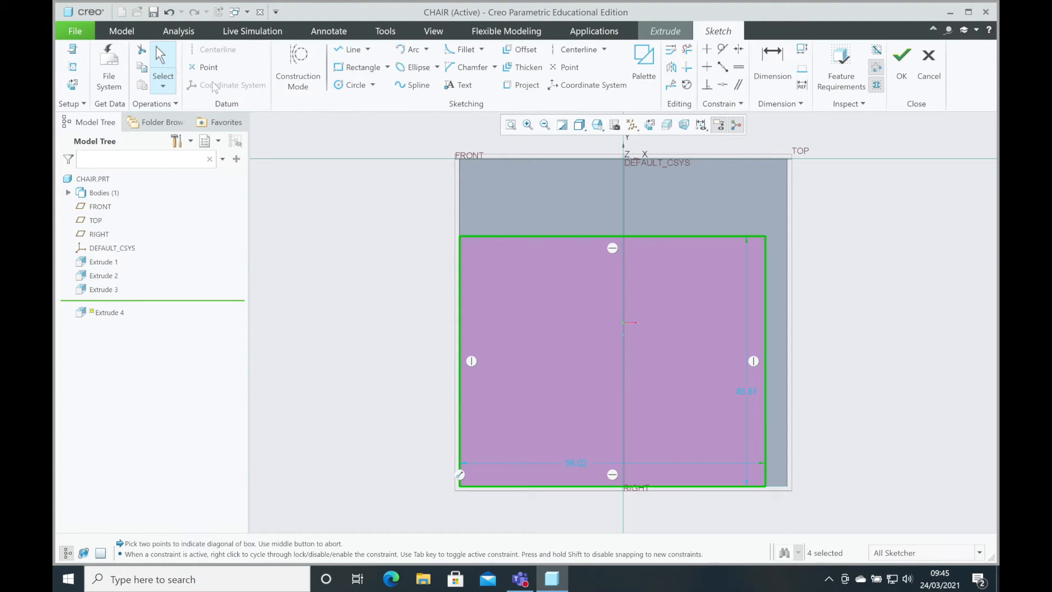
- Set the rectangle's width to 60 mm and its rear edge 10 mm from the block's back reference line, and finish the sketch
double_click(580, 462)
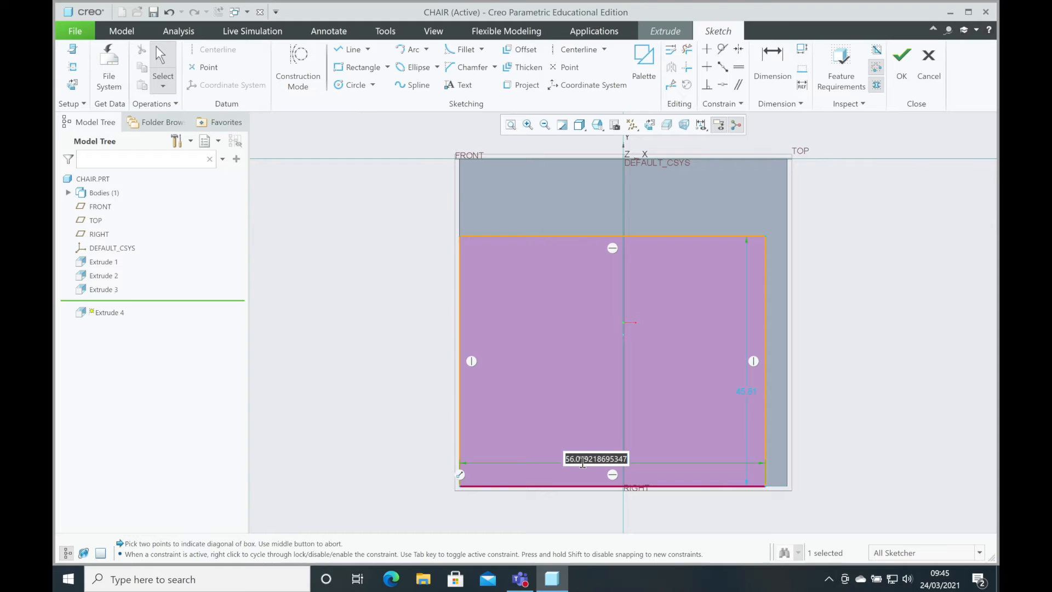
text(60)
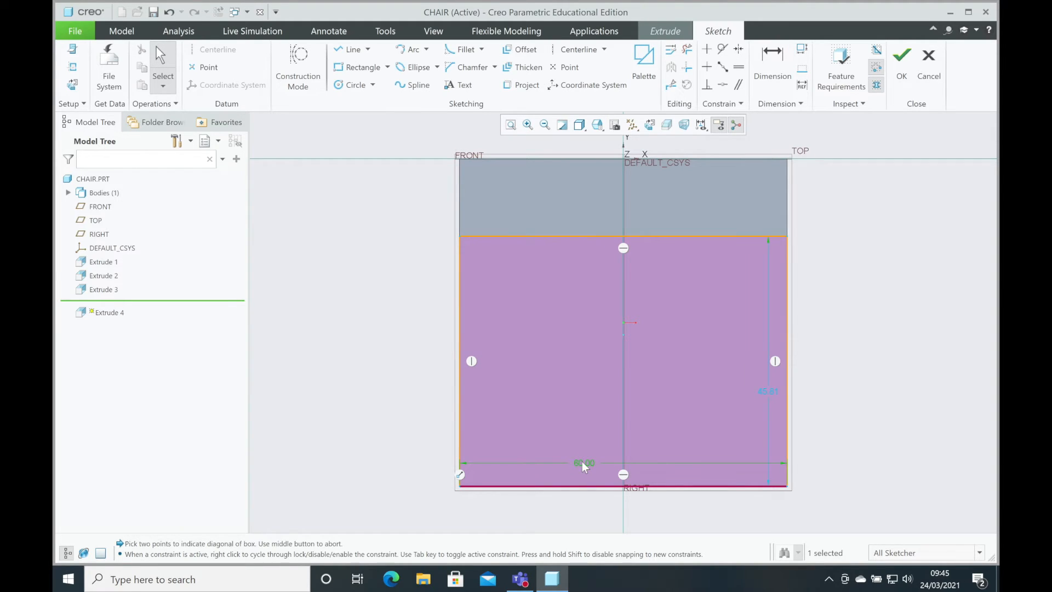
click(773, 54)
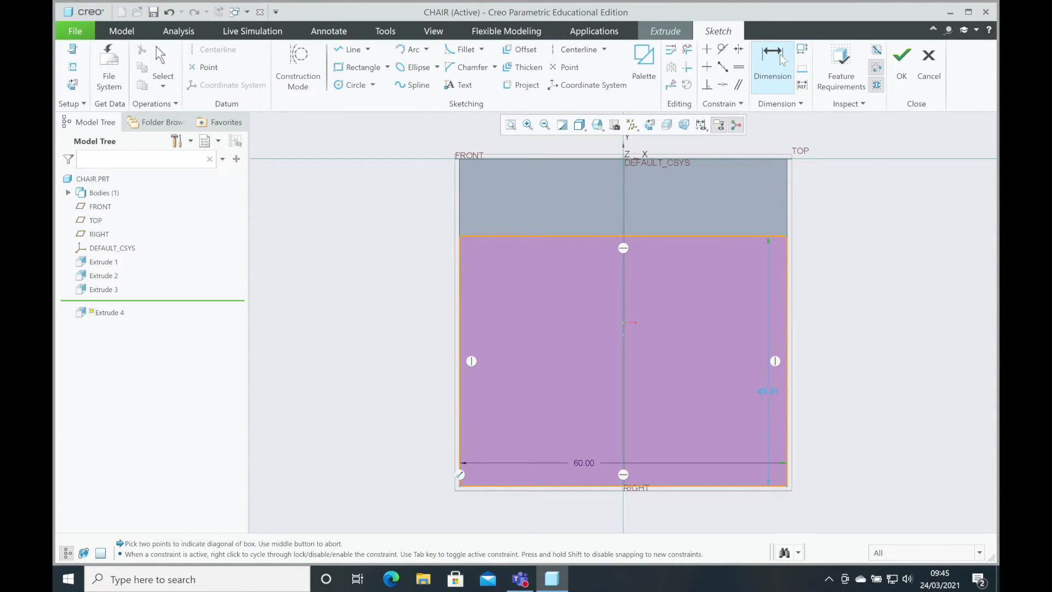
click(754, 161)
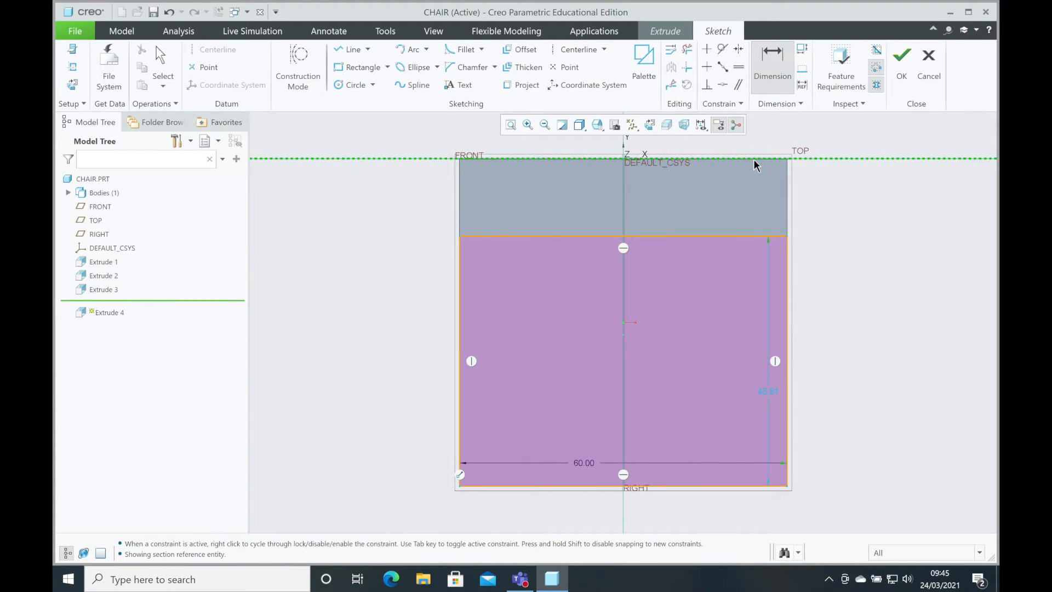
click(755, 236)
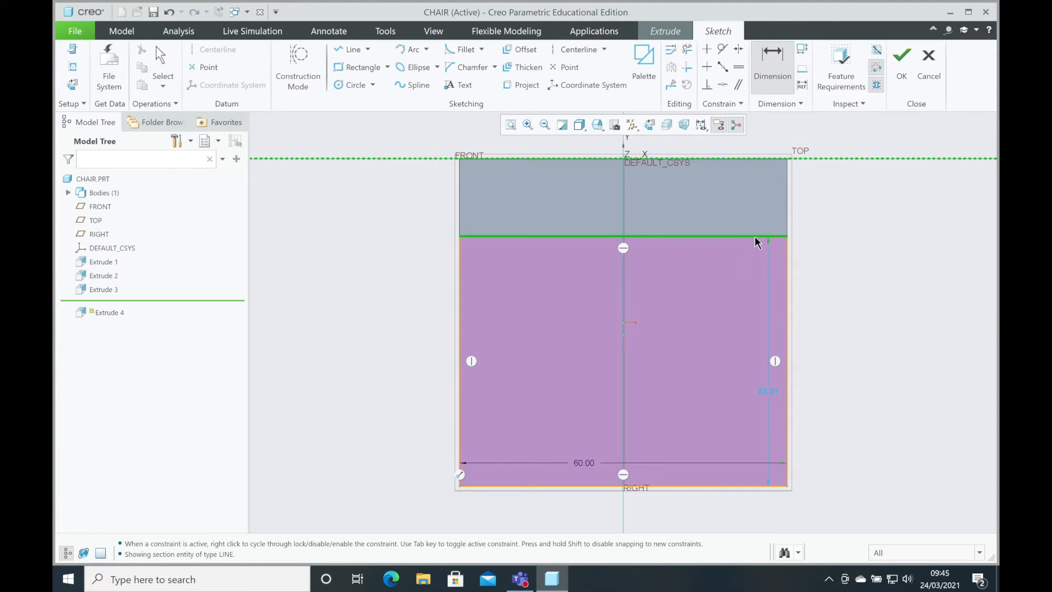
middle_click(863, 192)
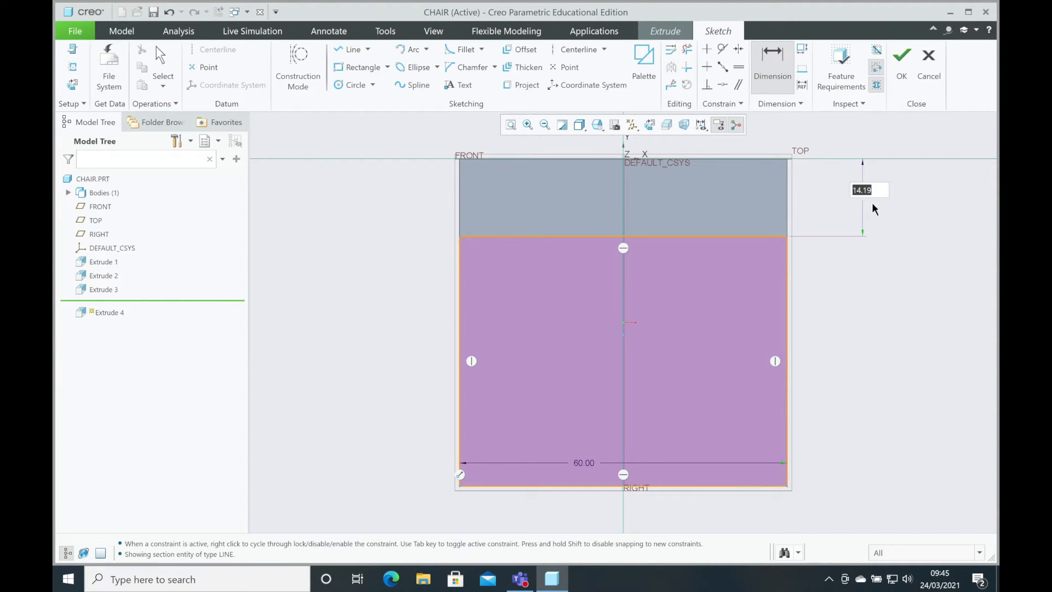
text(10)
key(Return)
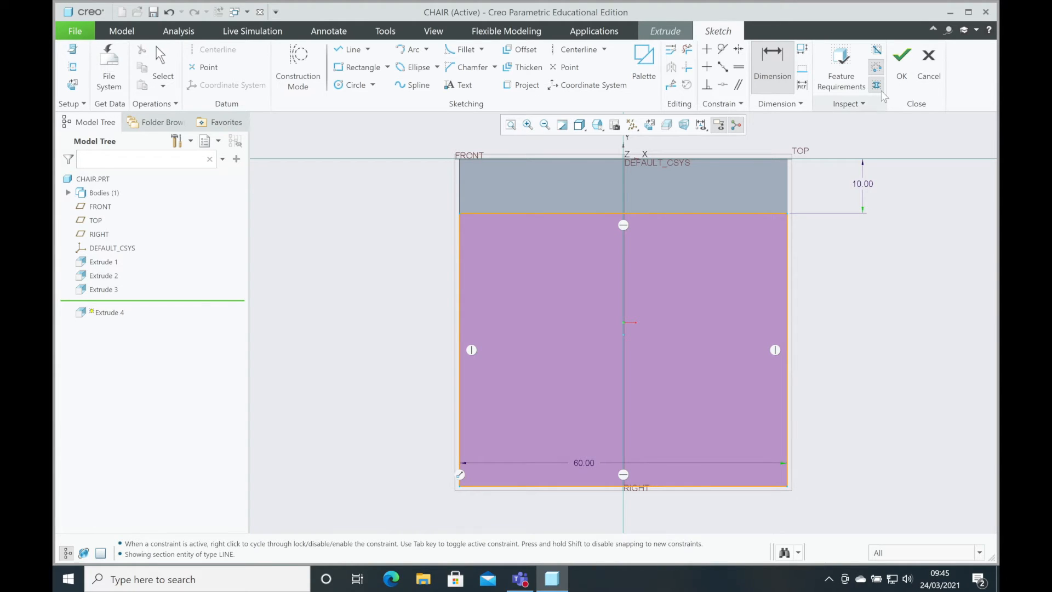
click(912, 71)
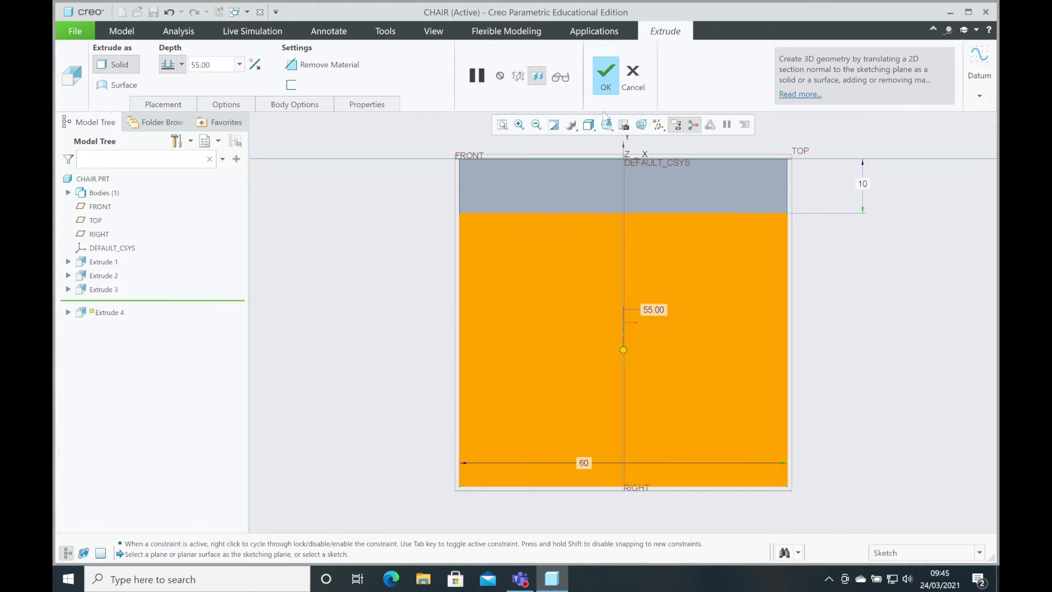
- Reverse the extrusion down into the block as an 80 mm deep material removal that forms the seat and backrest, and complete the cut
click(608, 129)
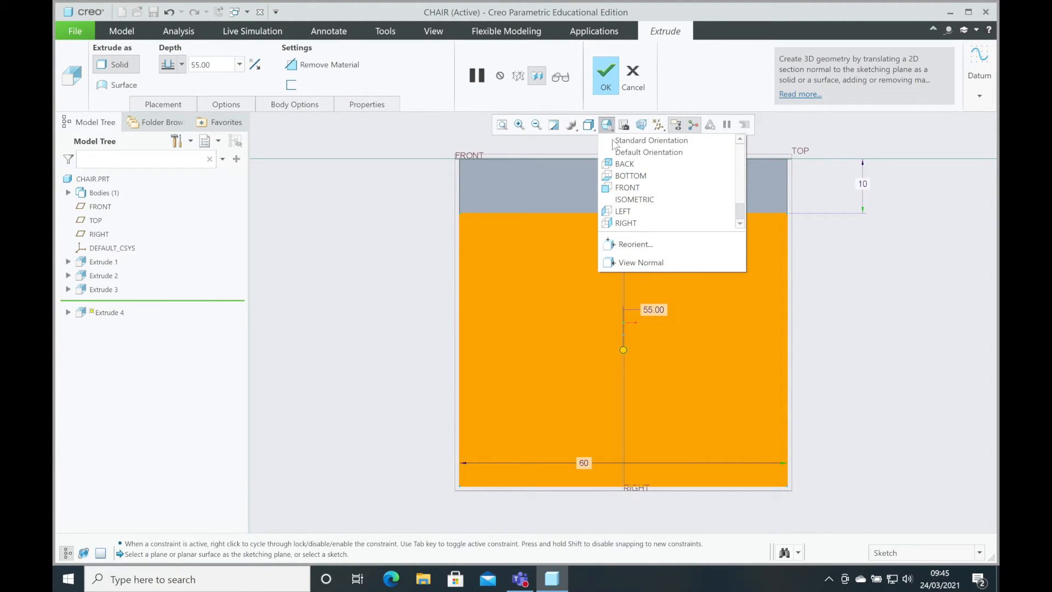
click(667, 206)
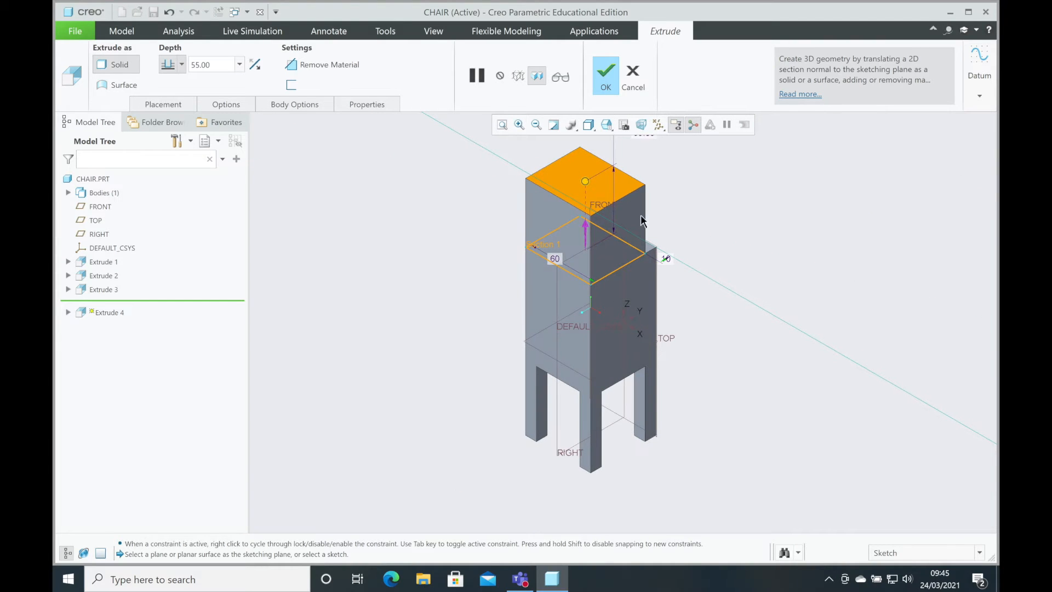
drag(585, 181, 590, 356)
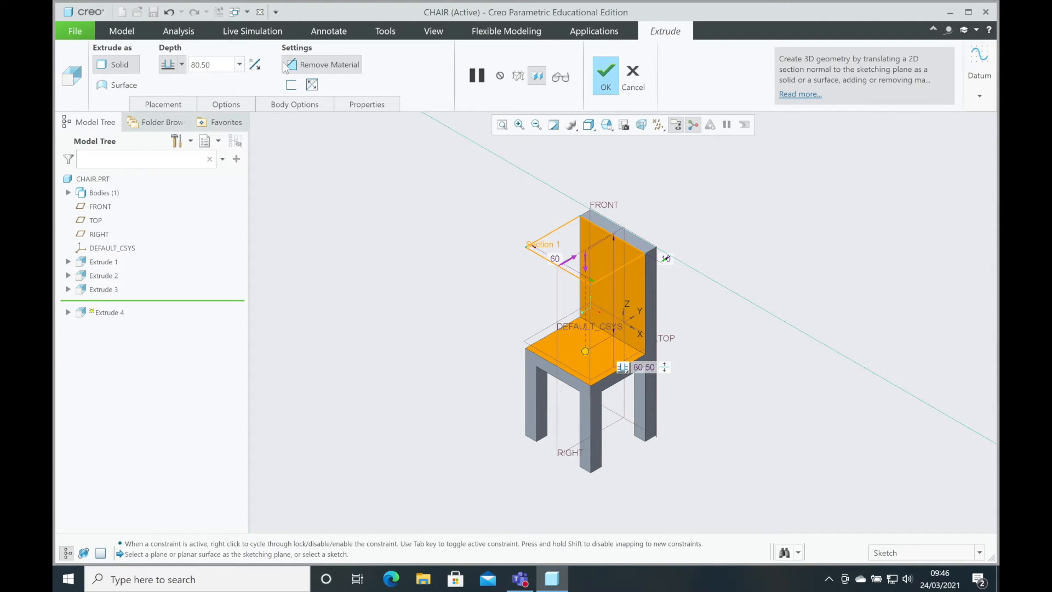
double_click(213, 68)
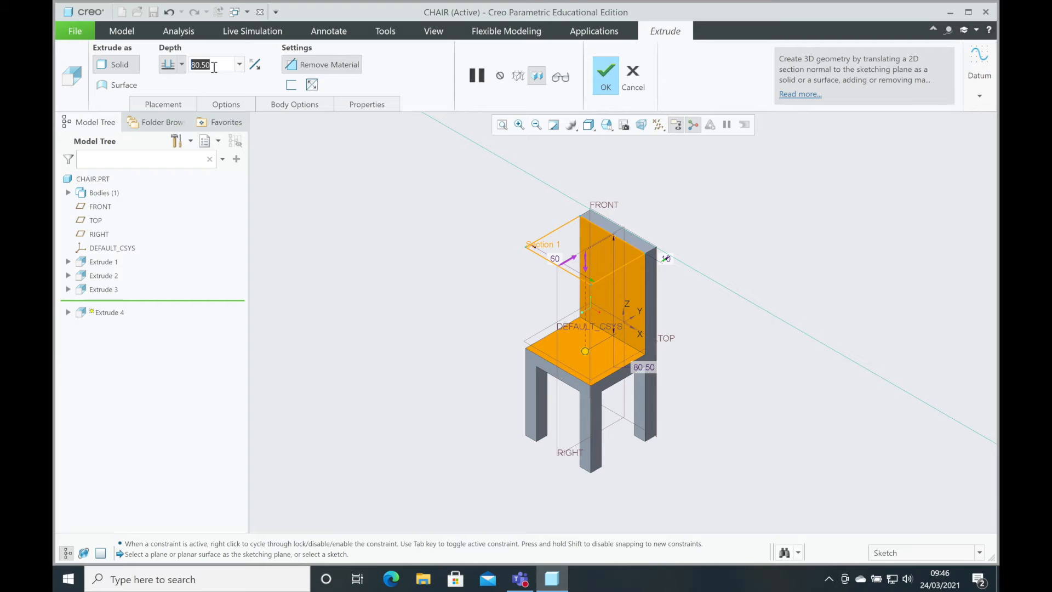
text(80)
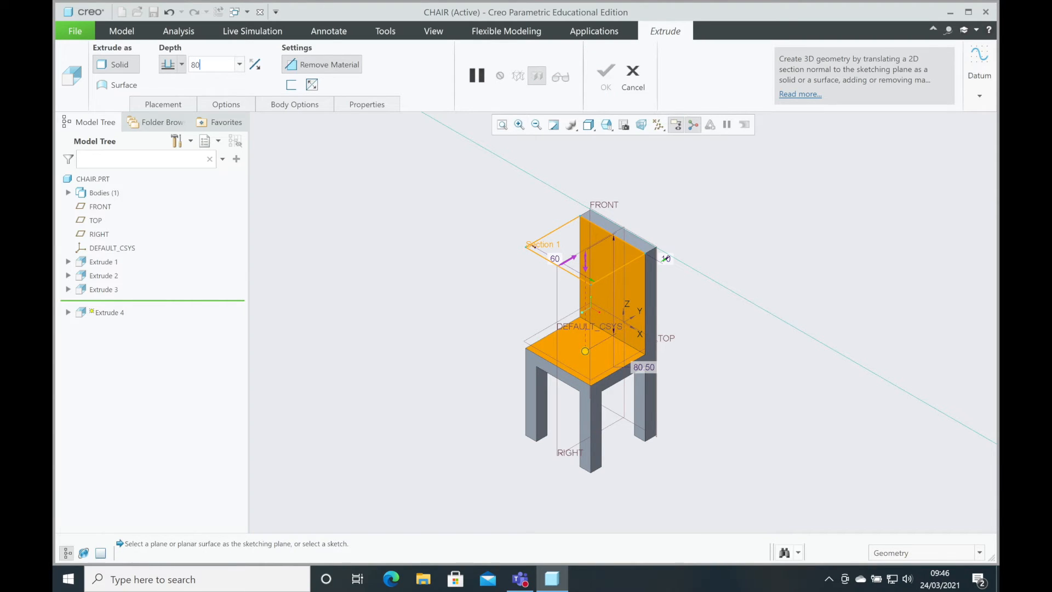
key(Return)
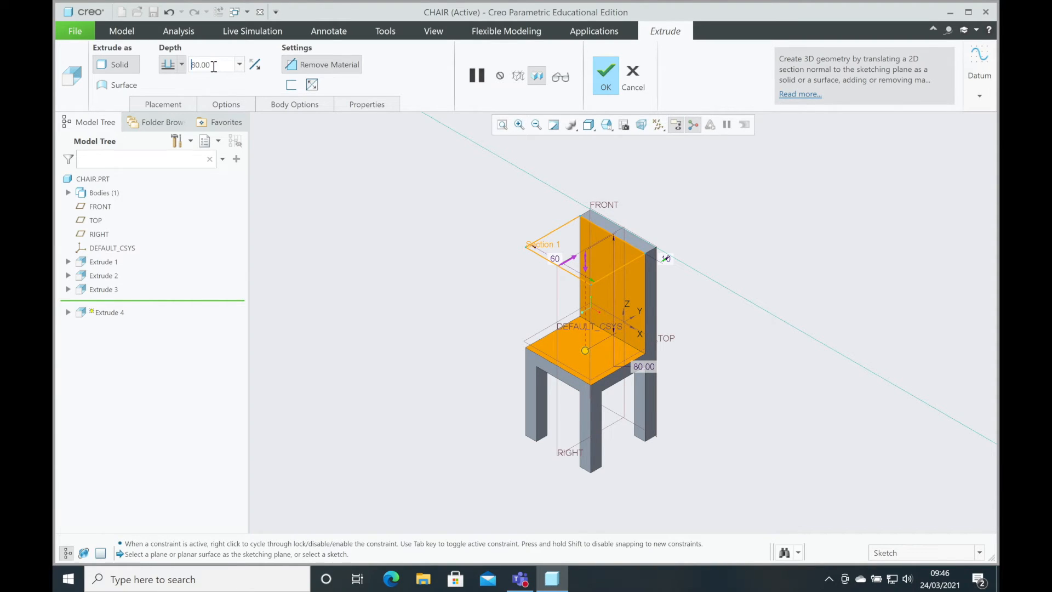
click(607, 75)
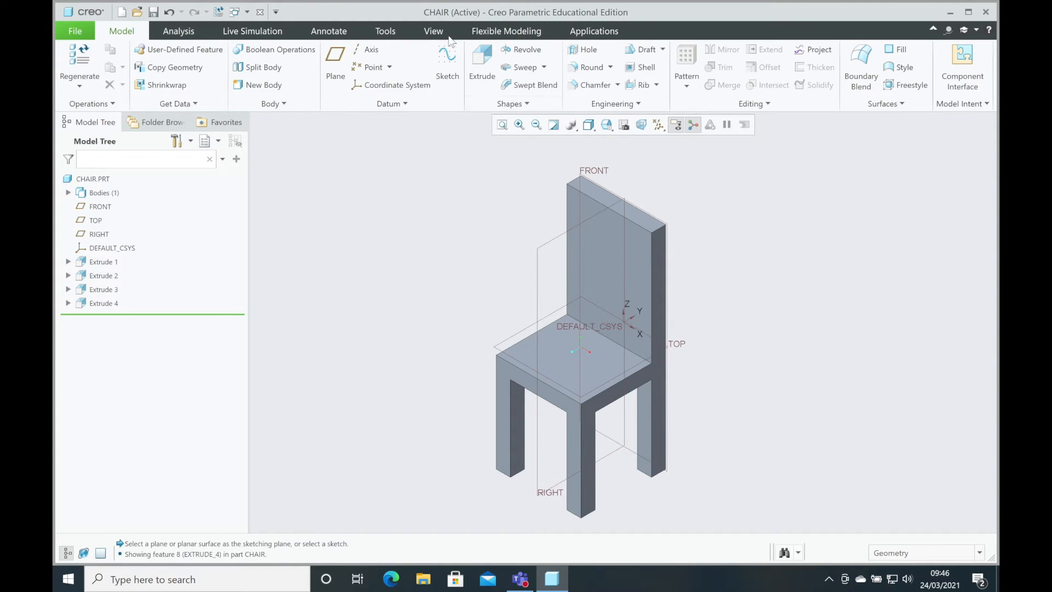
- Begin another extrusion on the chair's front face, sketch a small rectangle across the width of the -X front leg, and finish the sketch
click(482, 59)
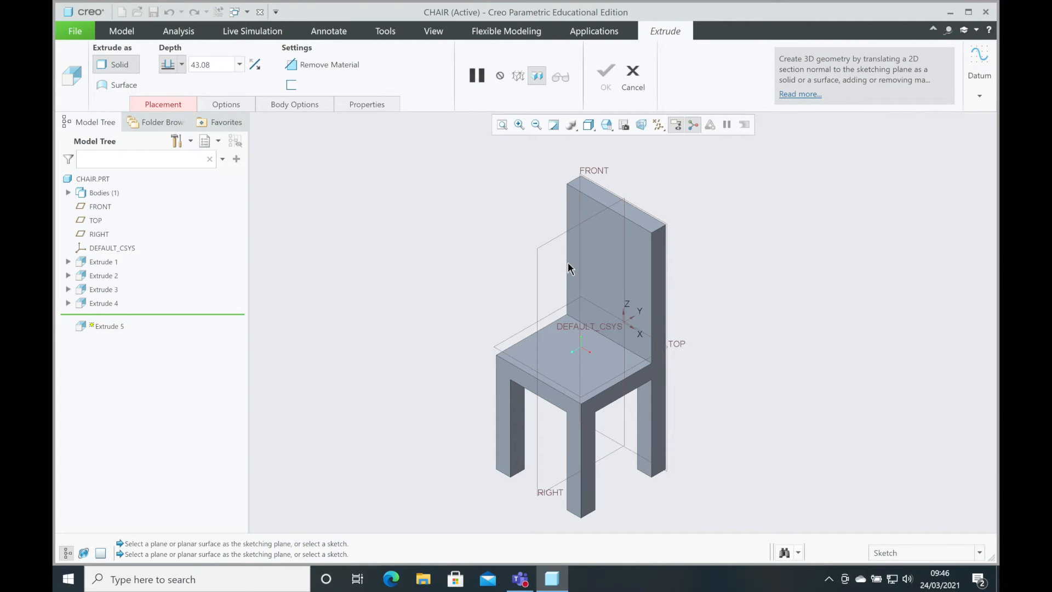
click(576, 429)
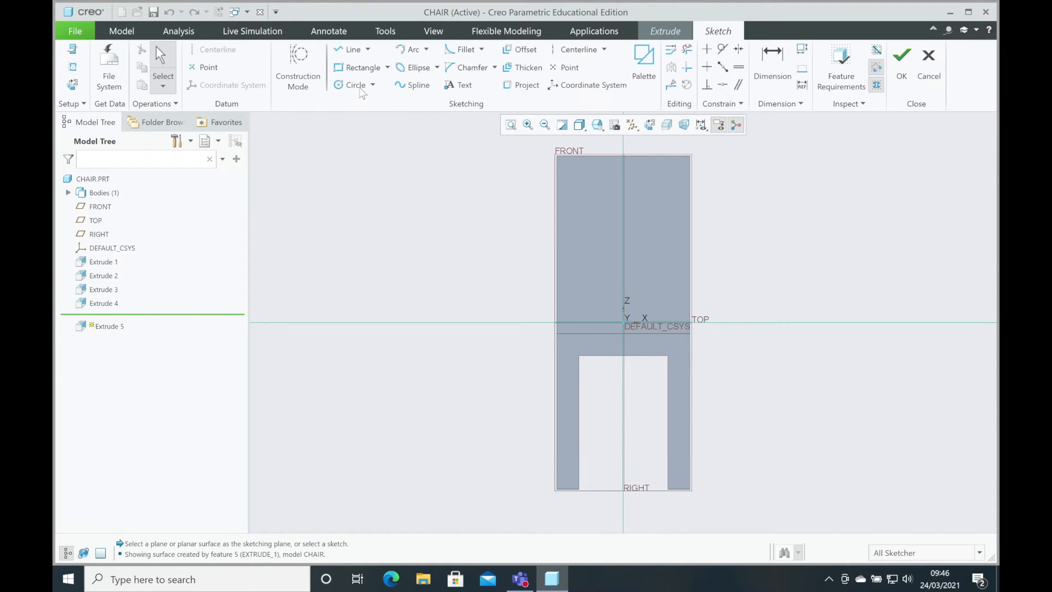
click(388, 69)
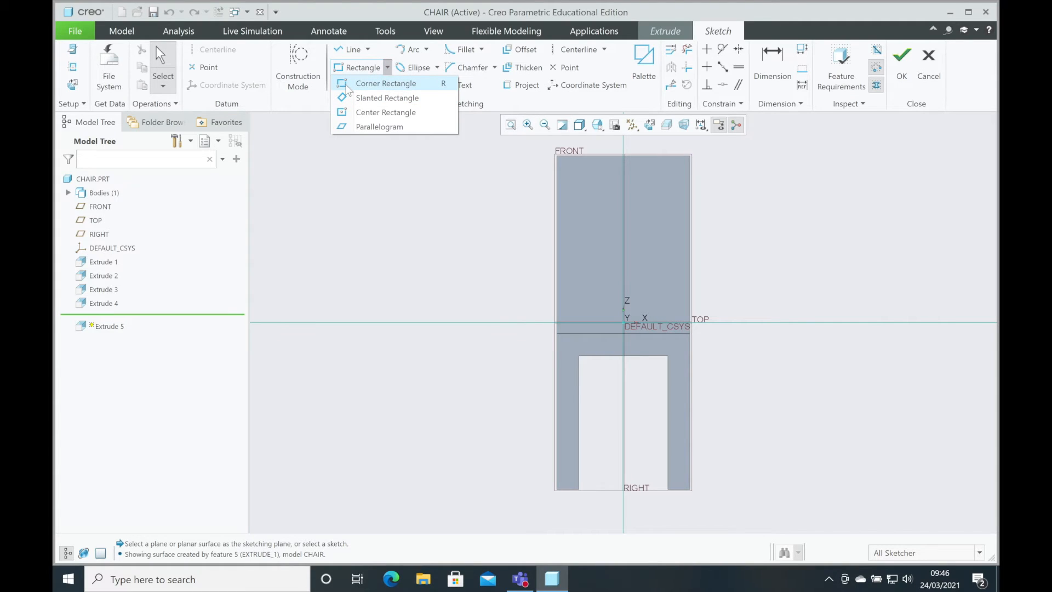
click(349, 85)
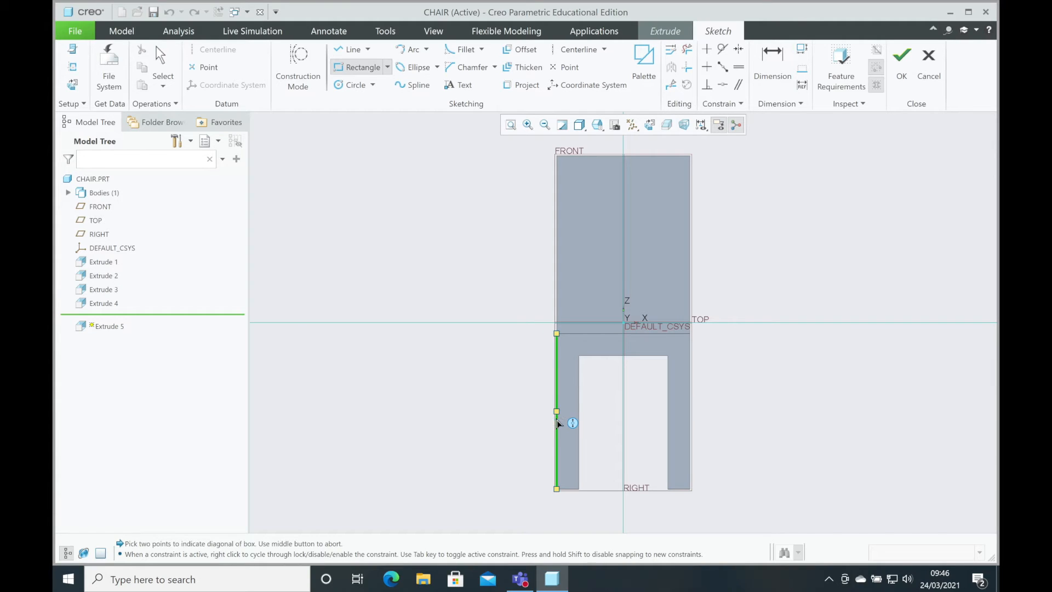
click(578, 442)
click(899, 61)
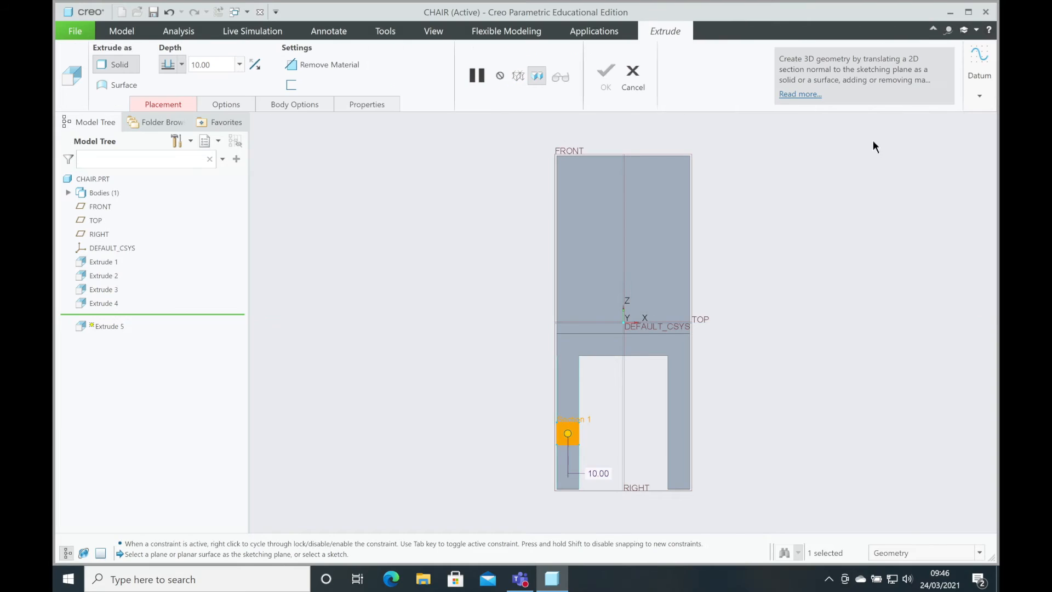
- Extrude the rectangle 56 mm back to the rear leg as added material instead of a cut, and complete the side crossbar
middle_drag(864, 147, 822, 176)
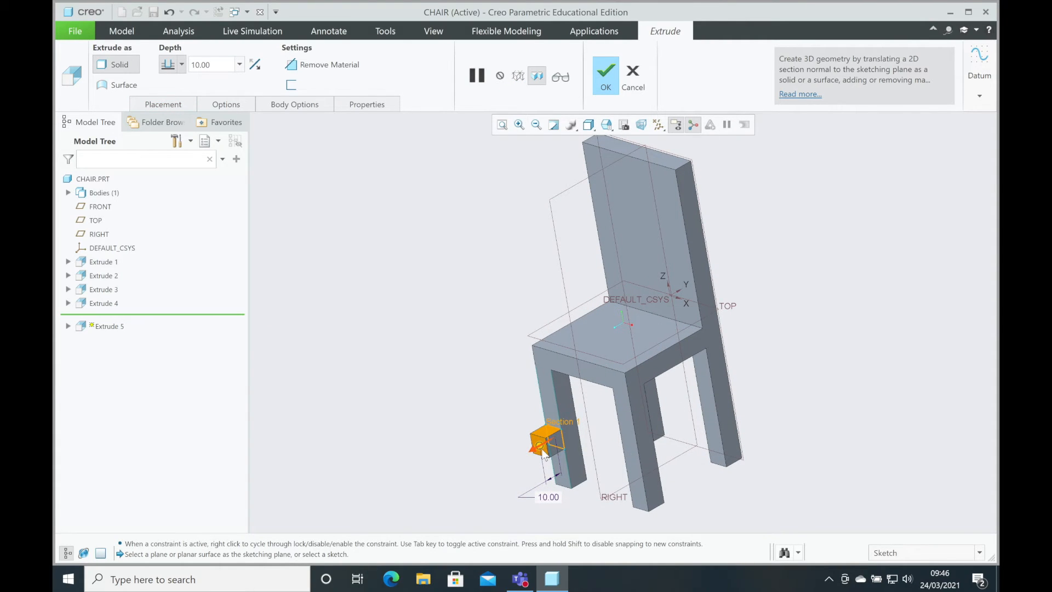
drag(540, 451, 650, 399)
middle_drag(646, 411, 755, 426)
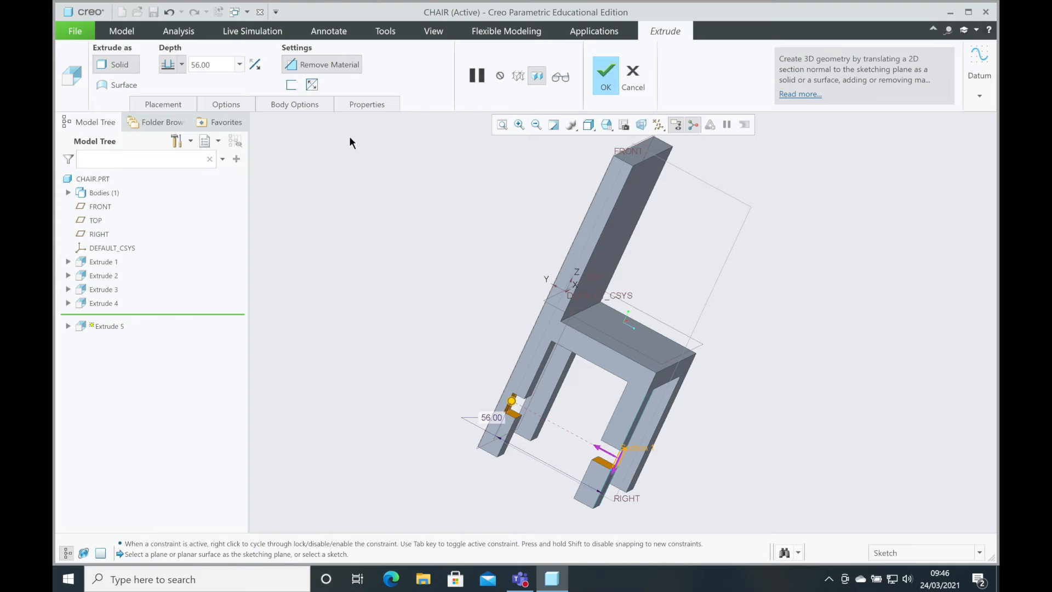
click(324, 64)
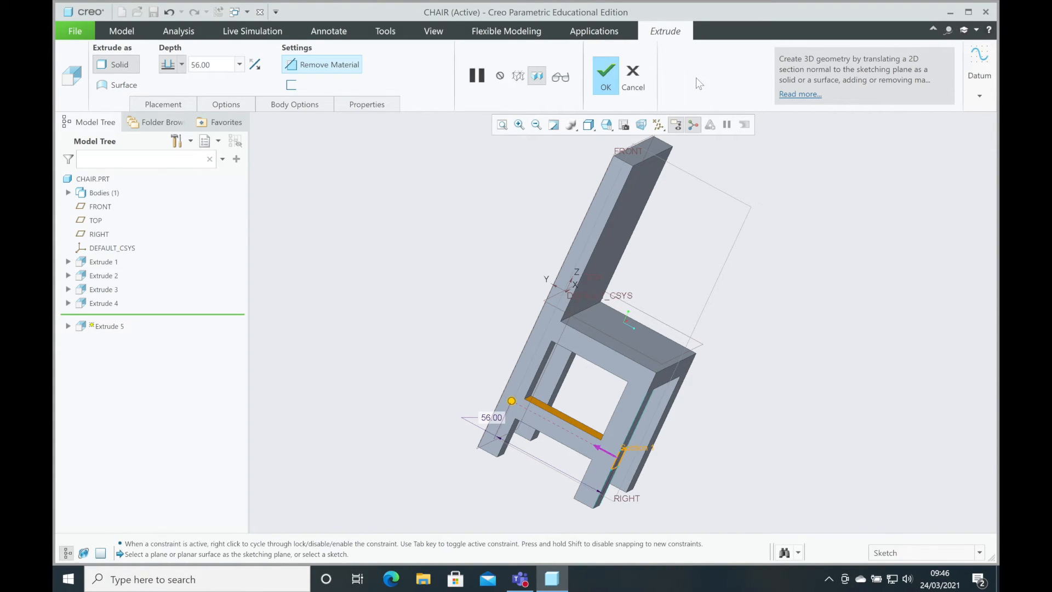
click(602, 74)
- Mirror the side crossbar extrusion about the RIGHT plane to the opposite pair of legs
middle_drag(787, 253, 701, 244)
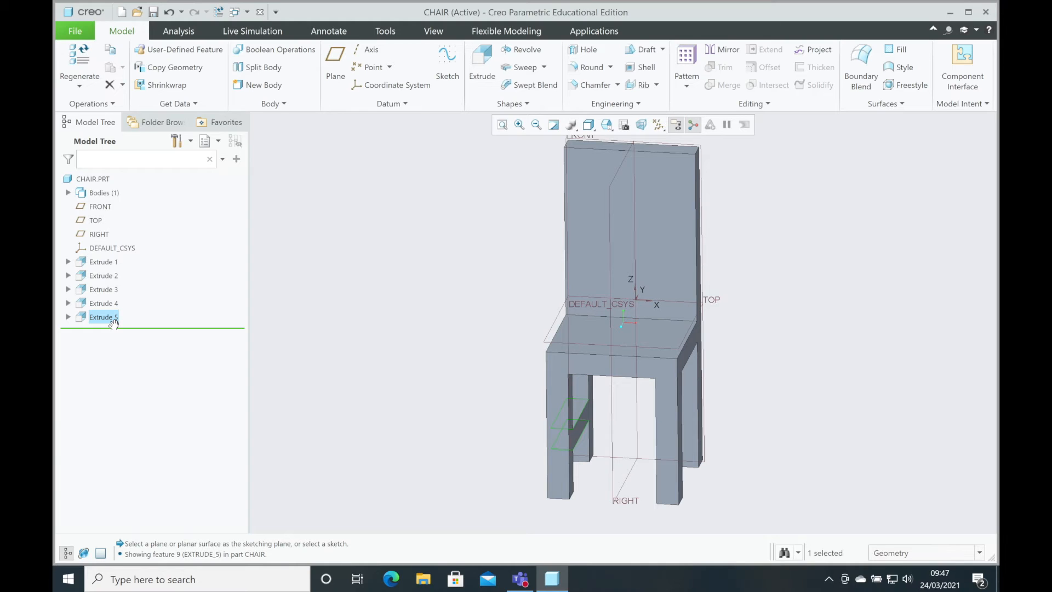
click(712, 45)
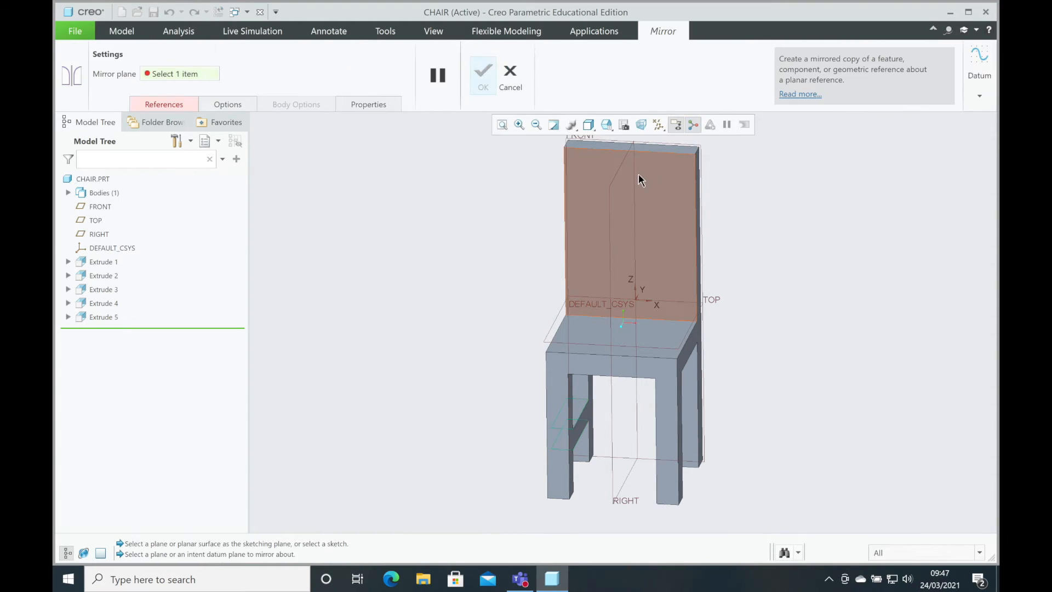
click(611, 191)
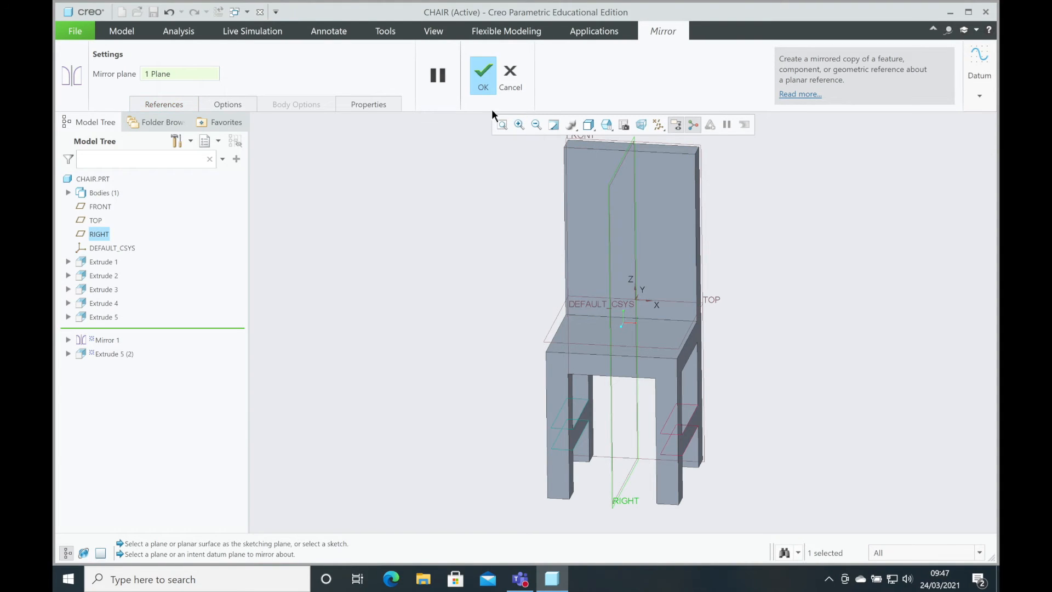
click(485, 75)
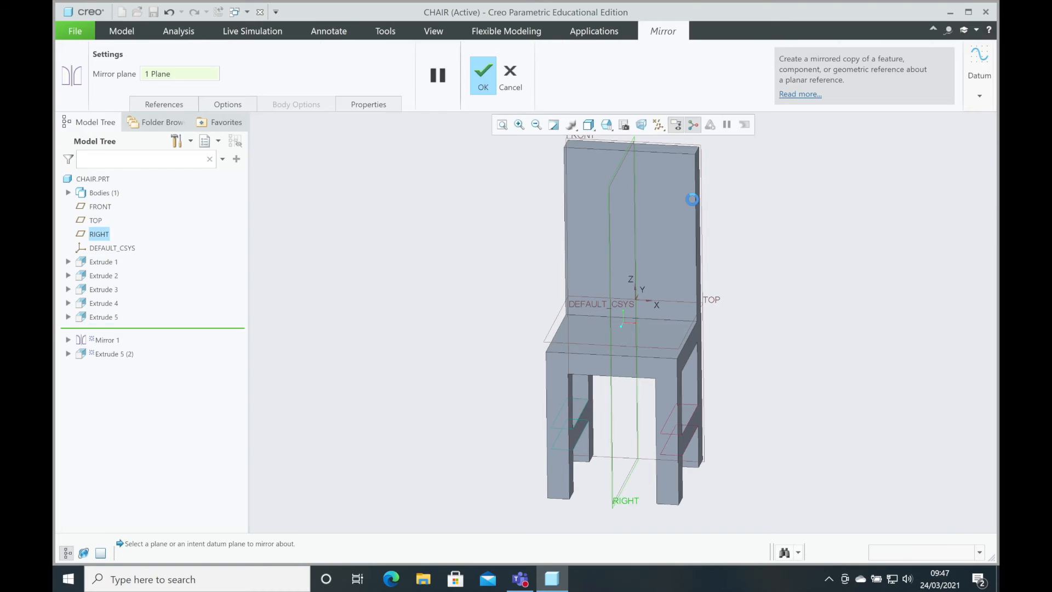
click(812, 283)
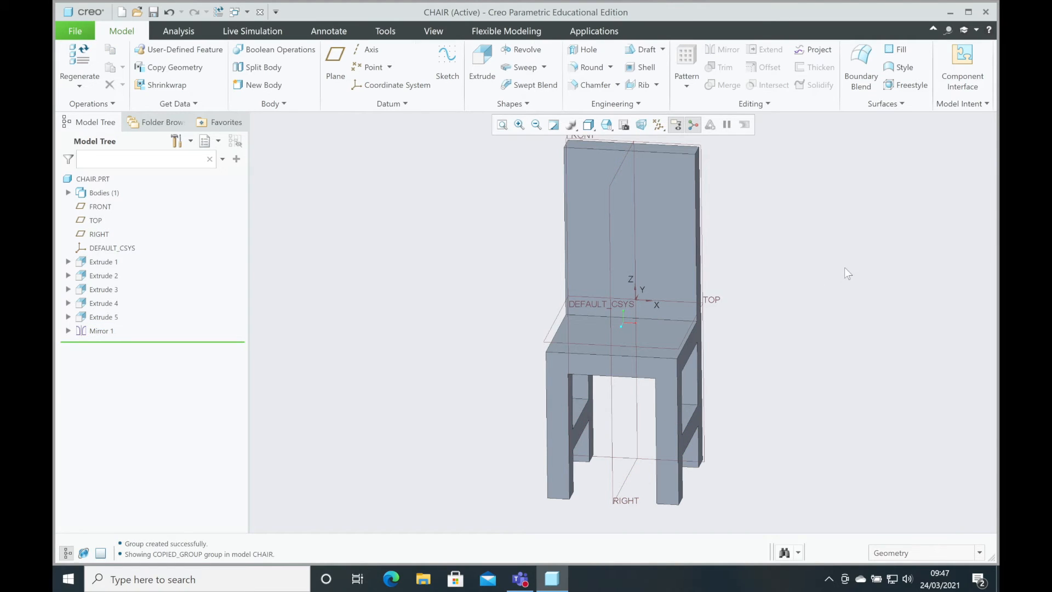
- Begin an extrusion on the chair's +X side face, sketch a small rectangle across the front and rear legs just above the side crossbar, and finish the sketch
middle_drag(838, 262, 813, 251)
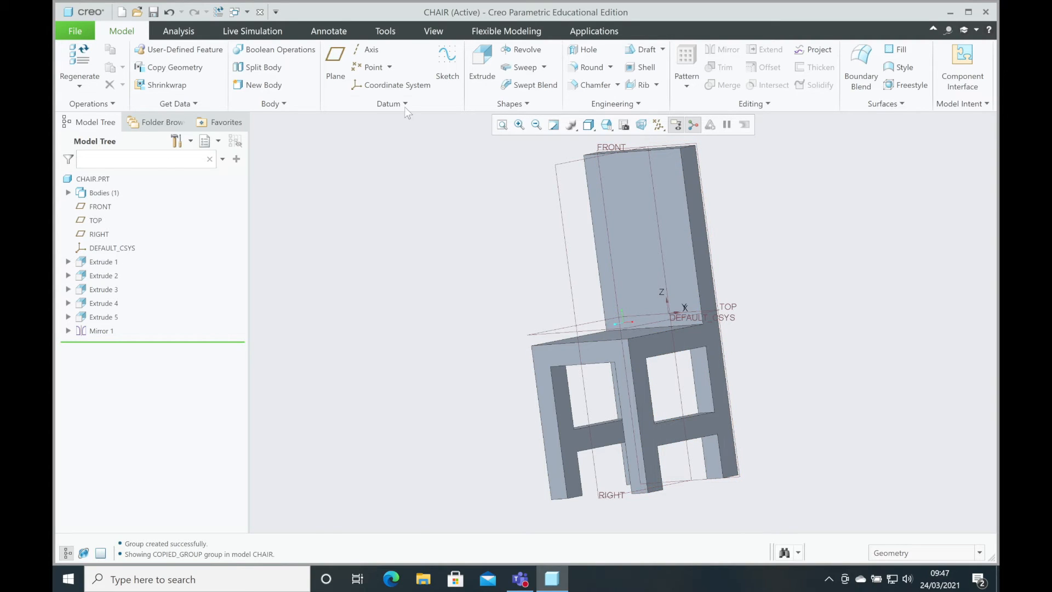
click(481, 61)
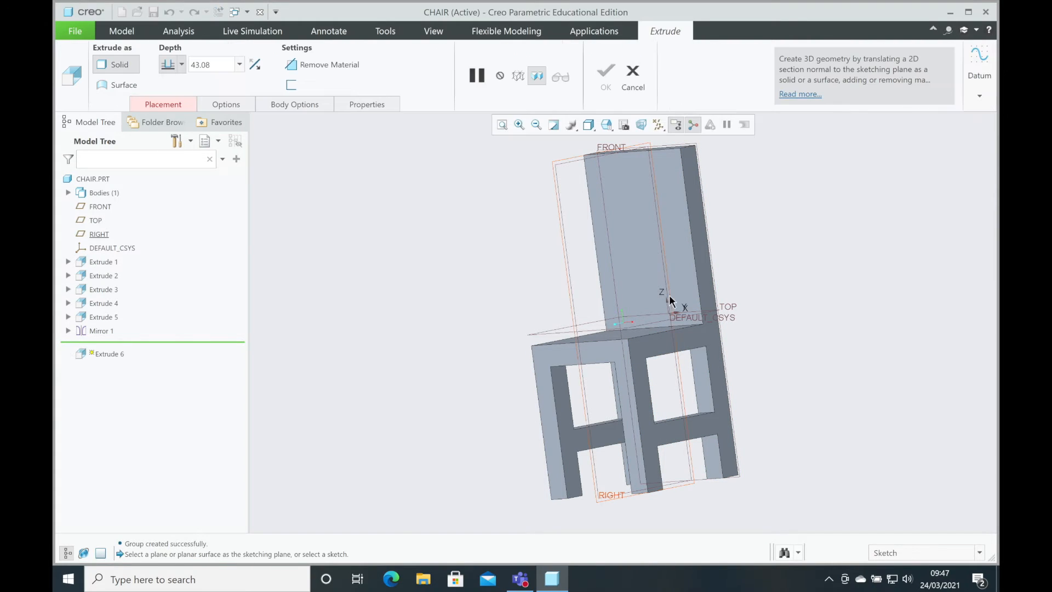
click(699, 337)
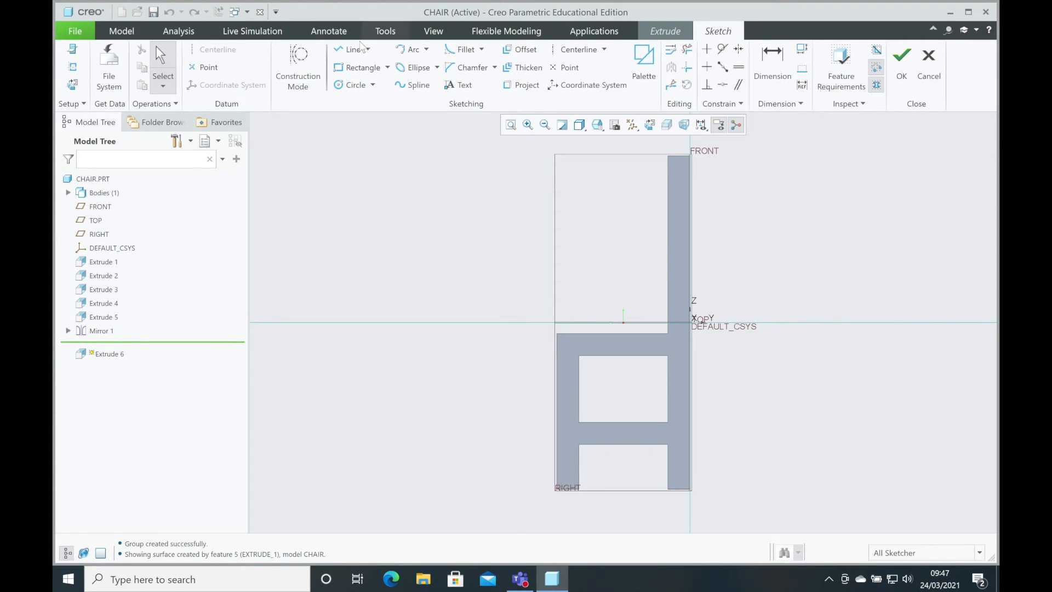
click(359, 67)
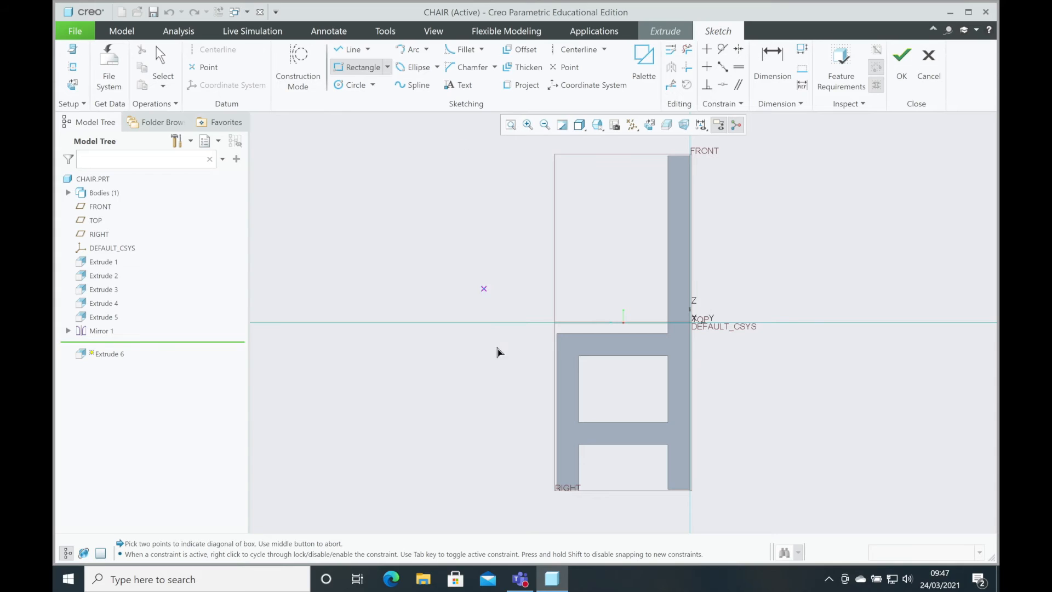
click(558, 406)
click(668, 423)
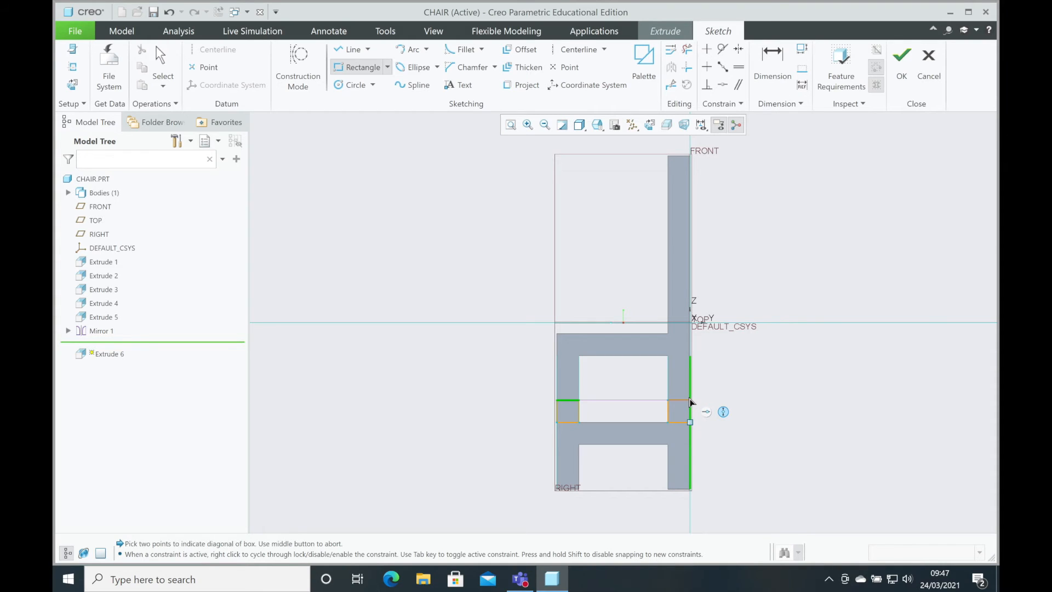
click(690, 400)
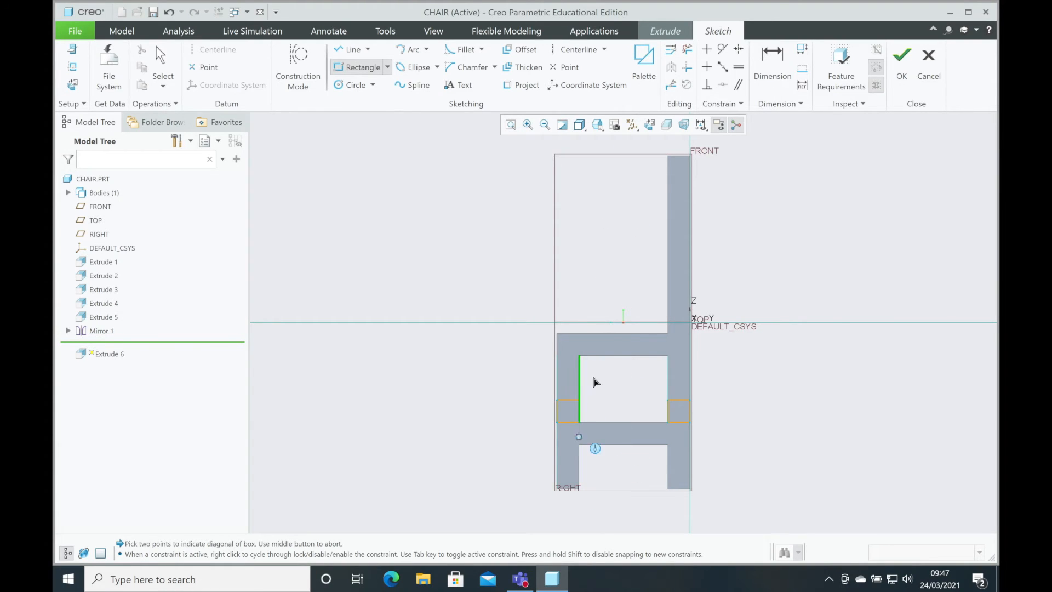
click(901, 65)
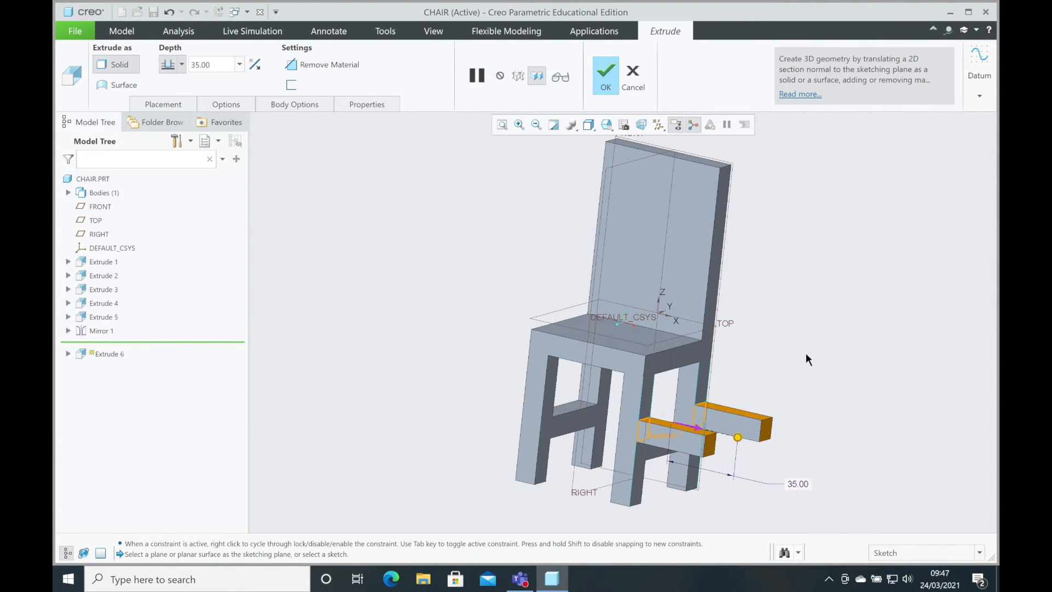
- Extrude both rectangles 55.5 mm inward to the opposite legs as added material, completing the front and rear crossbars
drag(737, 437, 565, 404)
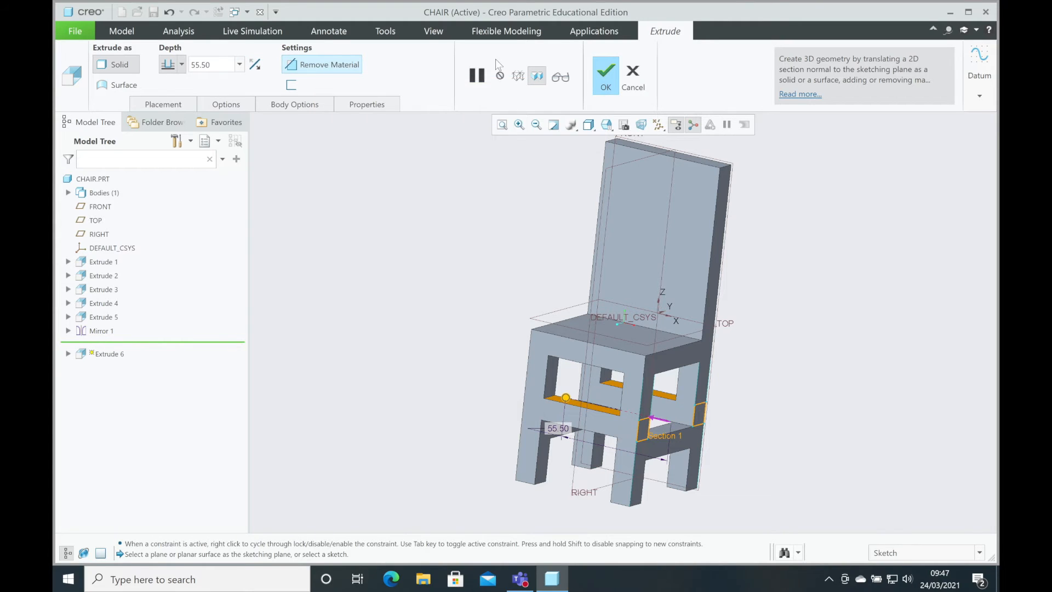
click(607, 77)
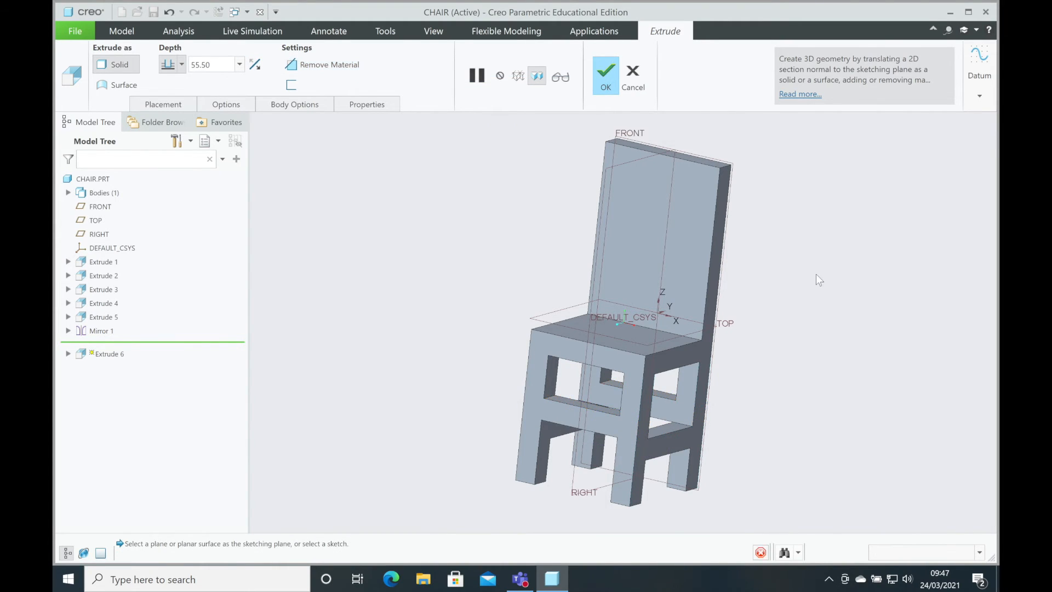
mouse_move(814, 284)
middle_down()
mouse_move(768, 270)
mouse_move(848, 277)
mouse_move(859, 296)
mouse_move(830, 277)
mouse_move(800, 277)
mouse_move(806, 289)
middle_up()
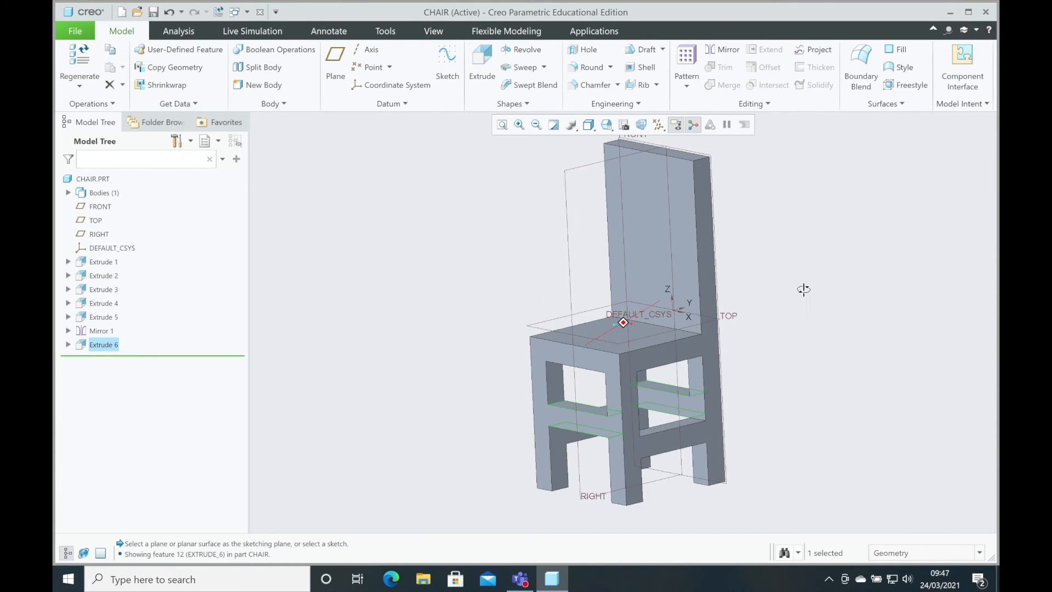
- Chamfer the two upper corner edges of the backrest with a 15 mm D x D edge chamfer
scroll(806, 289, up, 3)
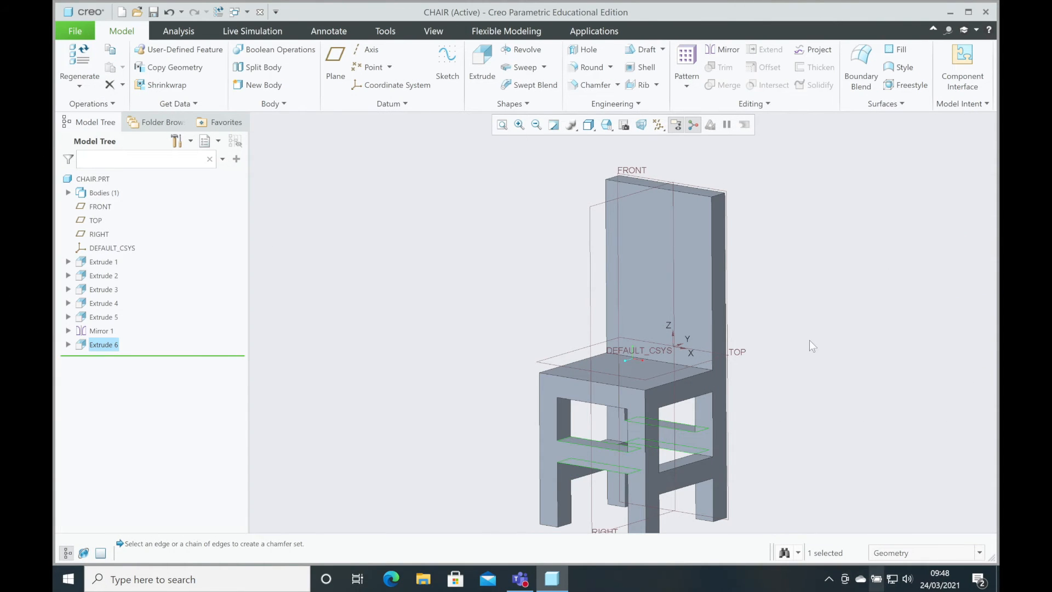
click(592, 86)
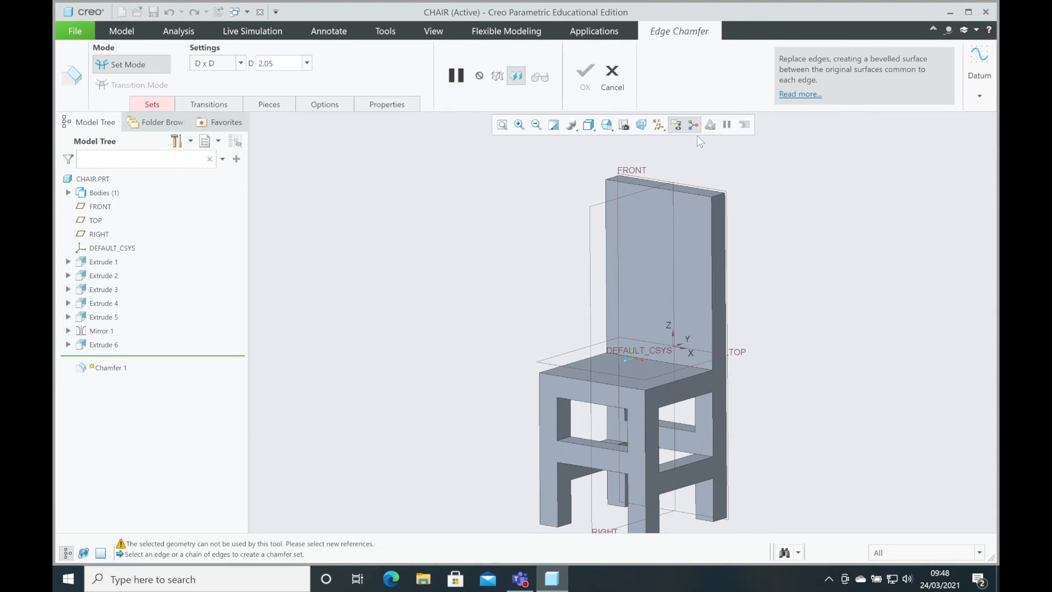
click(721, 199)
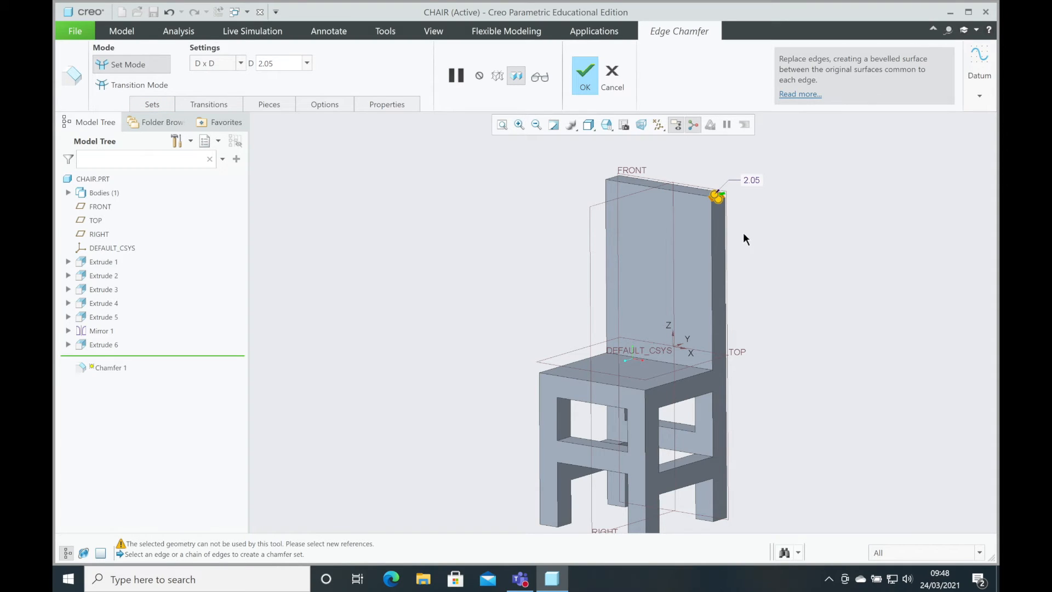
ctrl+click(617, 182)
drag(721, 212, 729, 233)
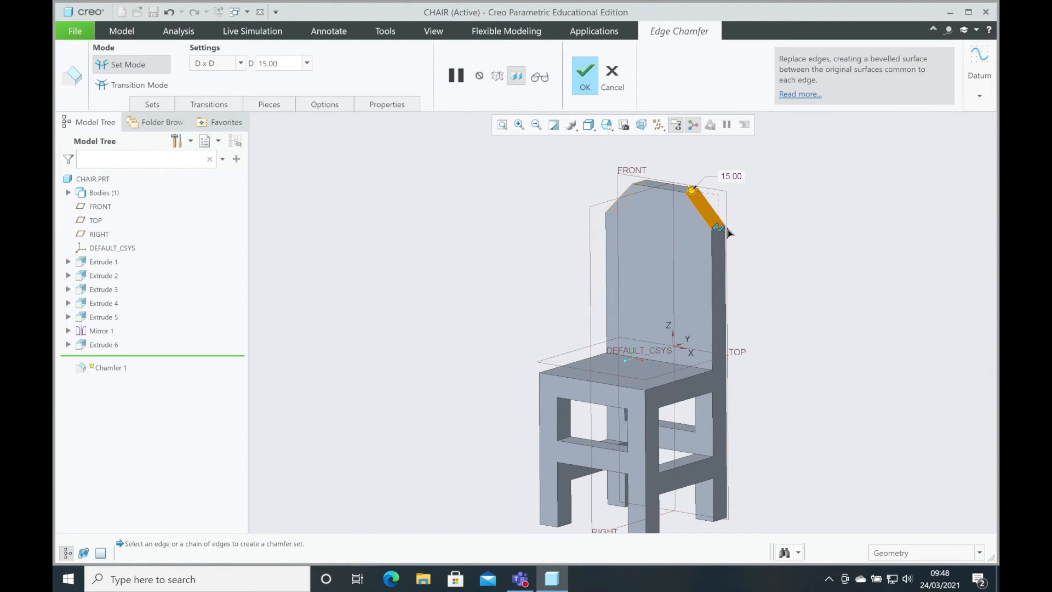
click(585, 86)
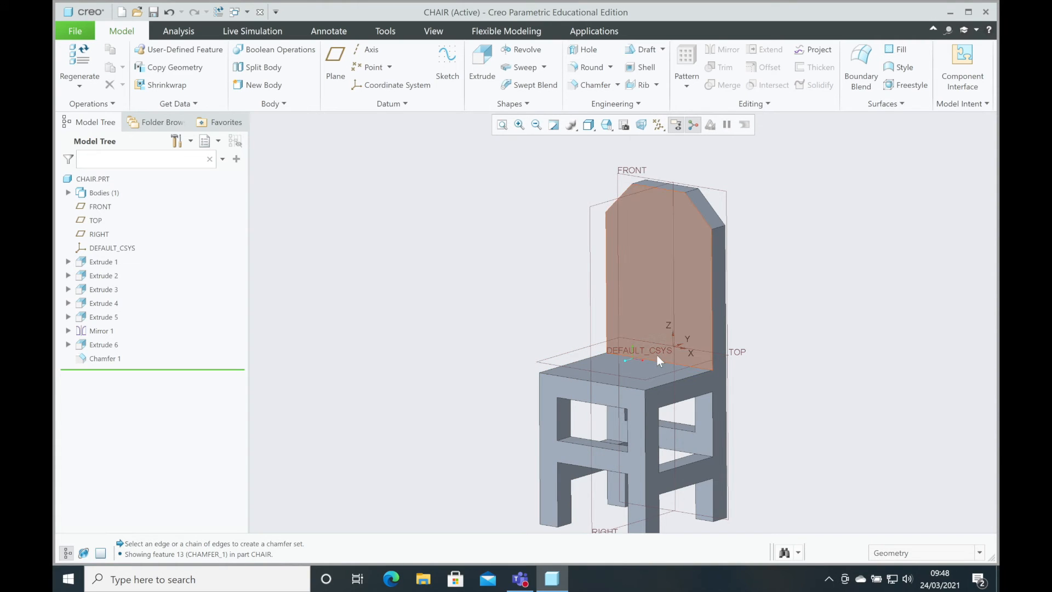
- Apply an Auto Round of 2 mm to all convex and concave edges of the chair body and clear the selection
click(610, 68)
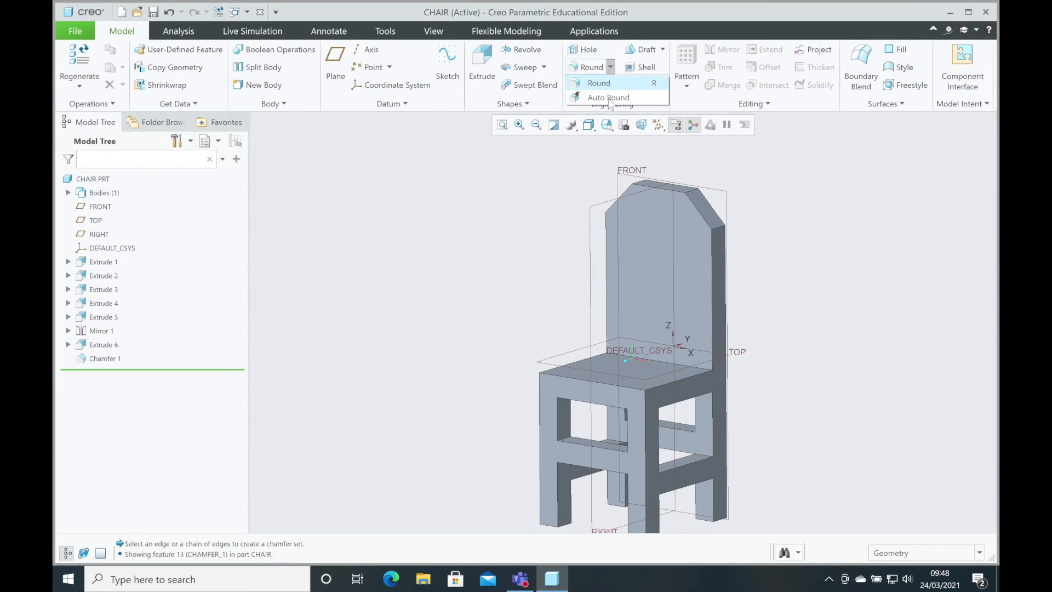
click(609, 98)
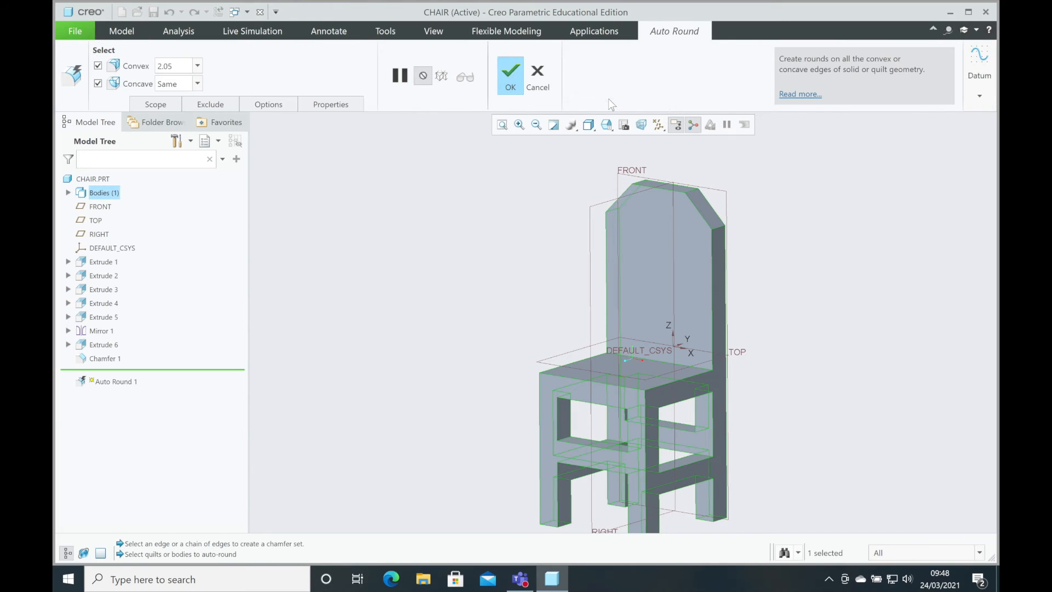
double_click(184, 66)
text(2)
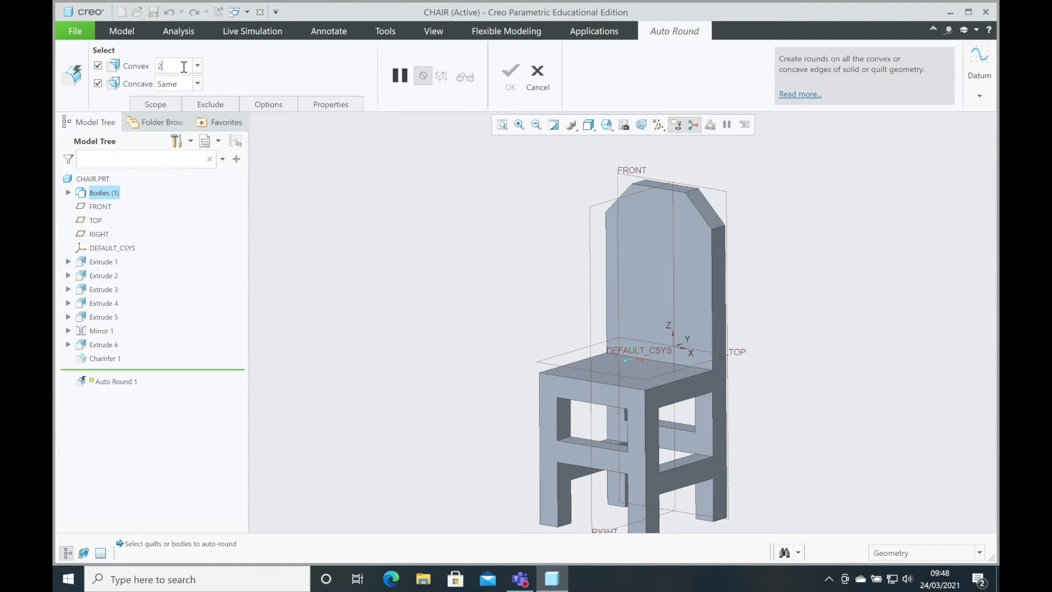
key(Return)
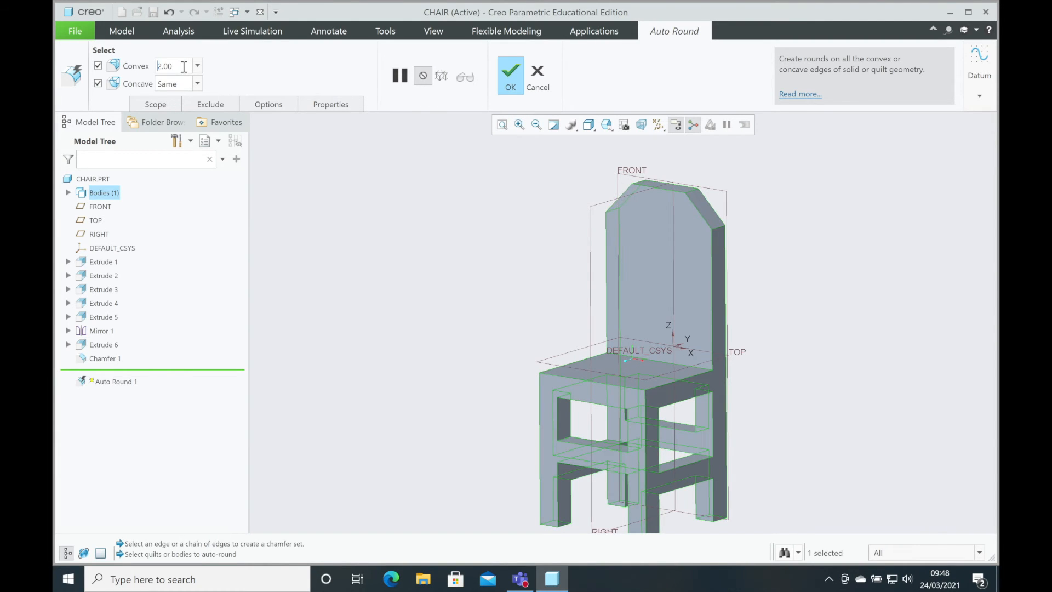
click(515, 77)
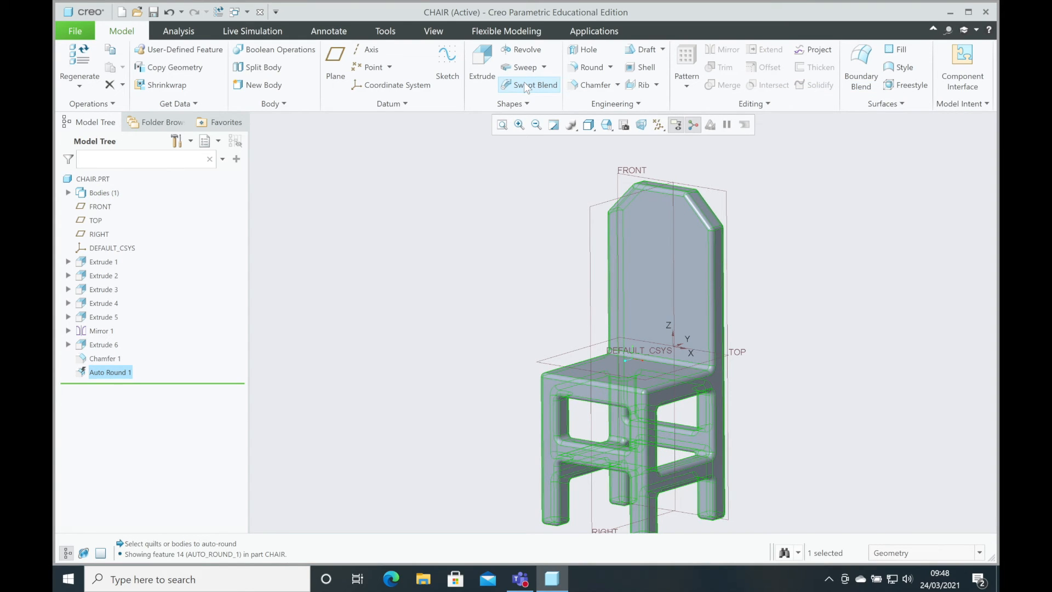
scroll(652, 430, down, 2)
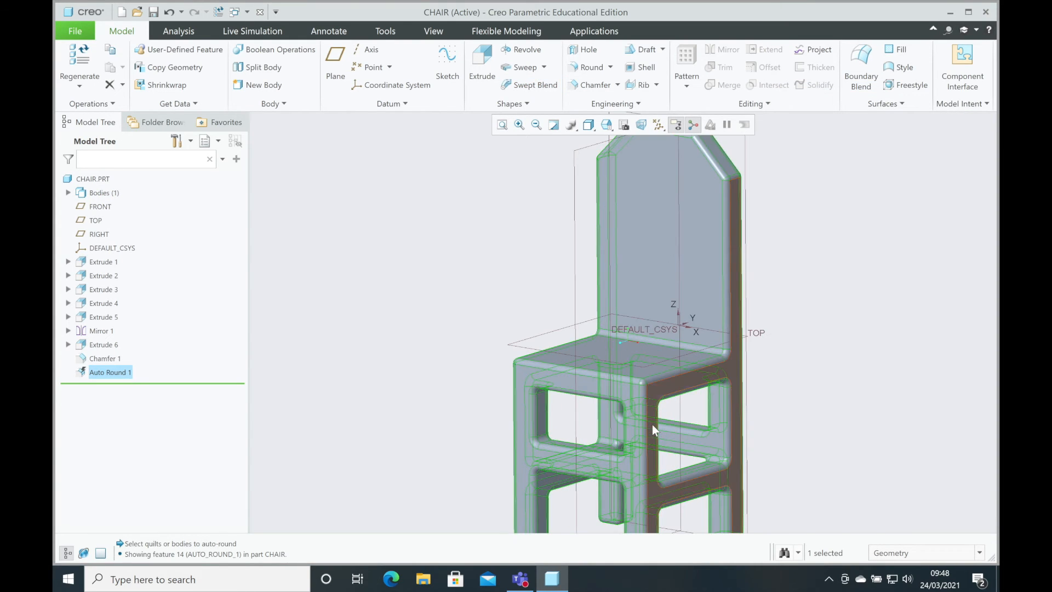
click(762, 374)
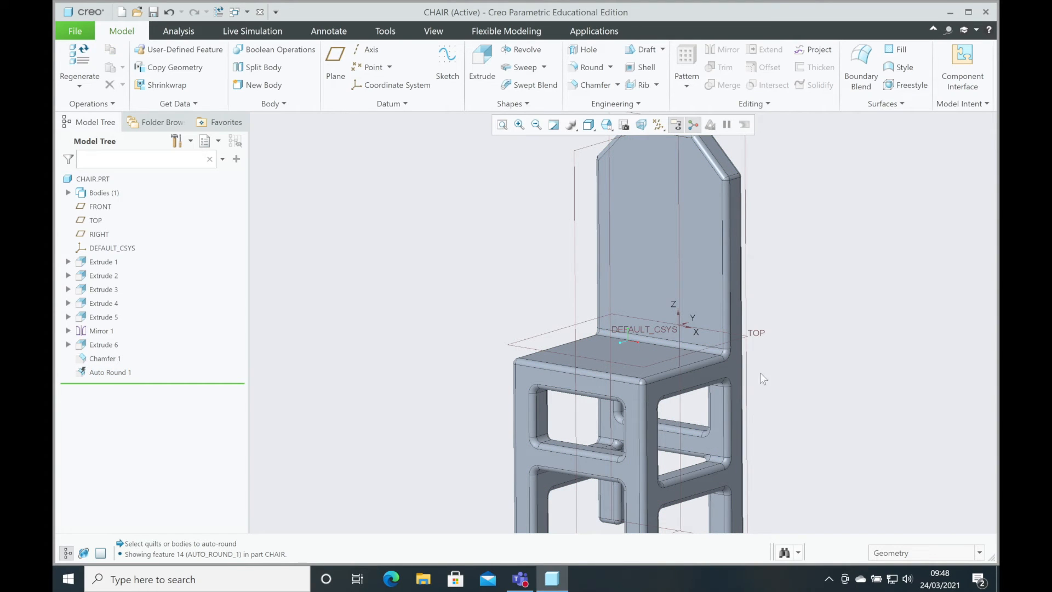
- Begin an extrusion on the backrest's front face and sketch a tall vertical rectangle about 5.4 mm wide near its -X edge
scroll(709, 329, up, 3)
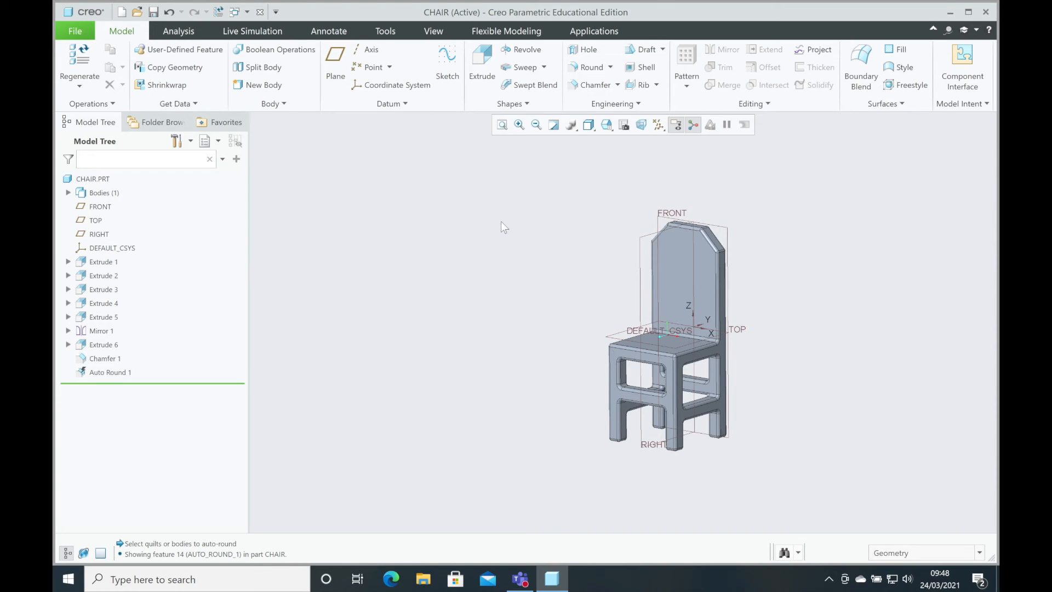
click(480, 58)
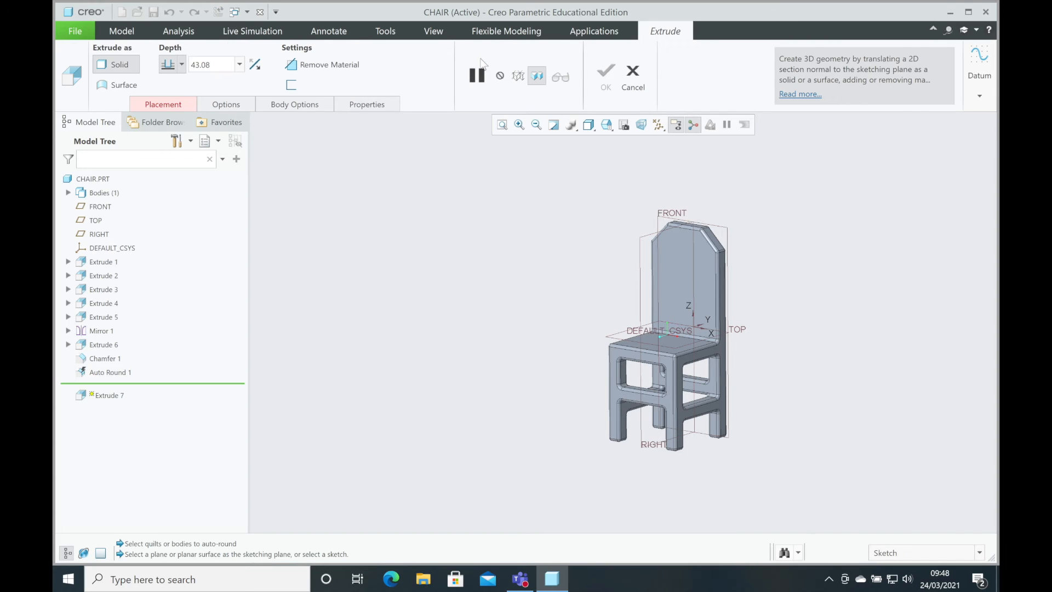
click(684, 256)
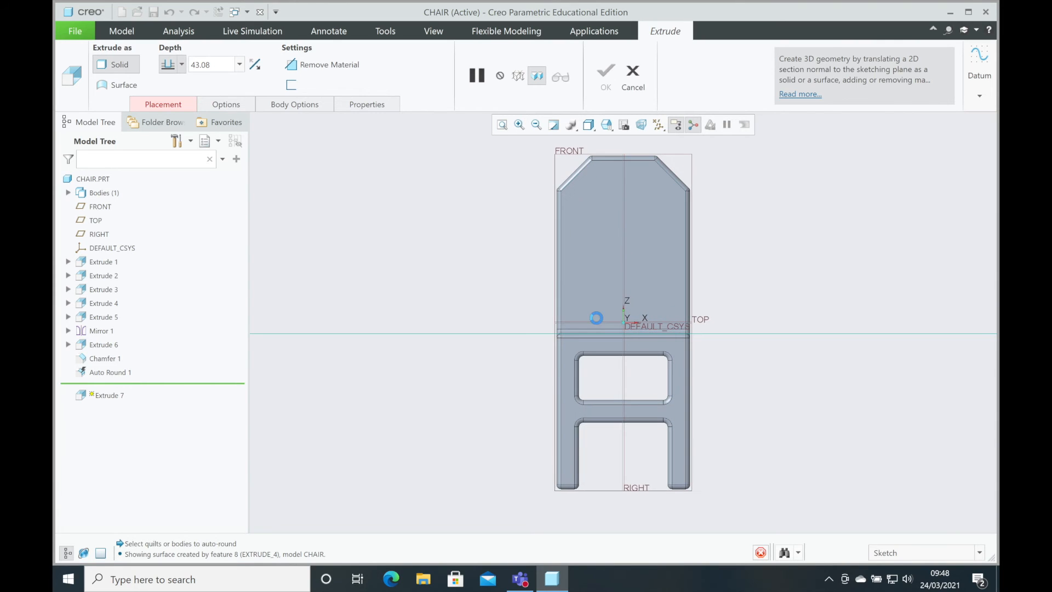
scroll(593, 308, down, 1)
scroll(593, 307, up, 3)
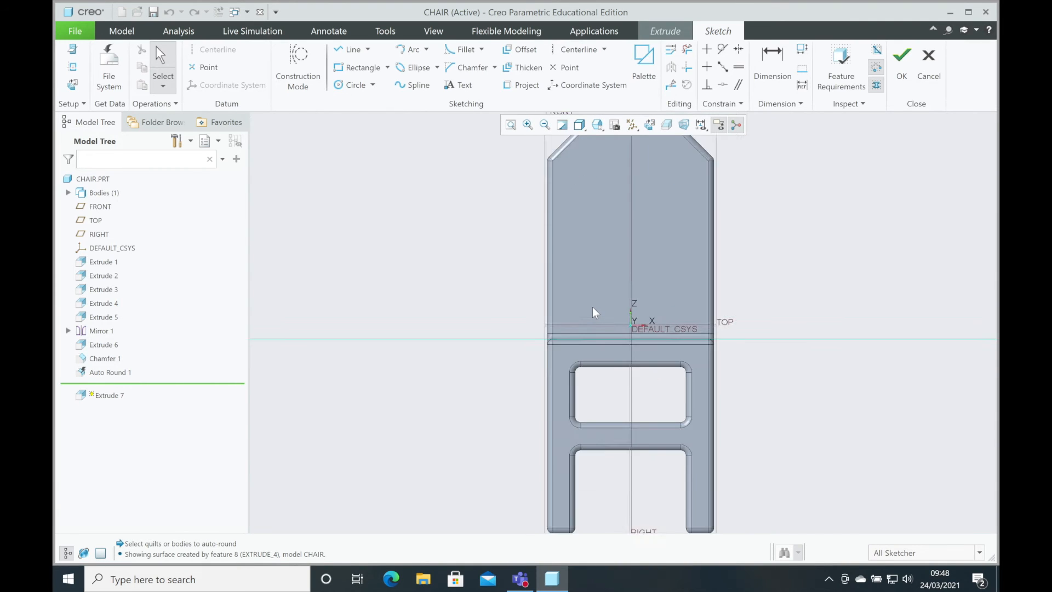
scroll(584, 235, down, 1)
scroll(583, 236, down, 1)
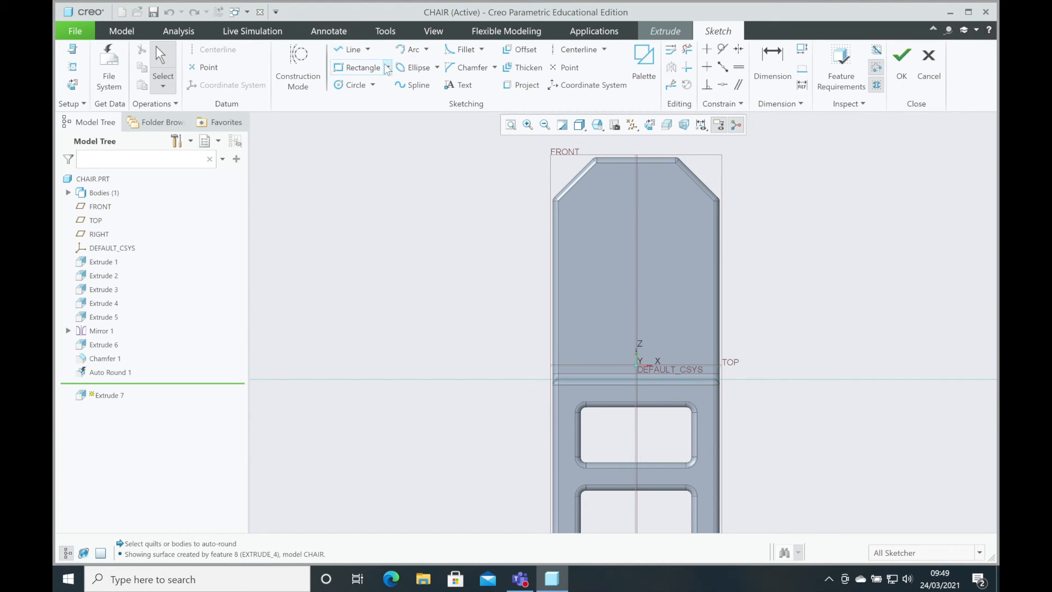
click(338, 69)
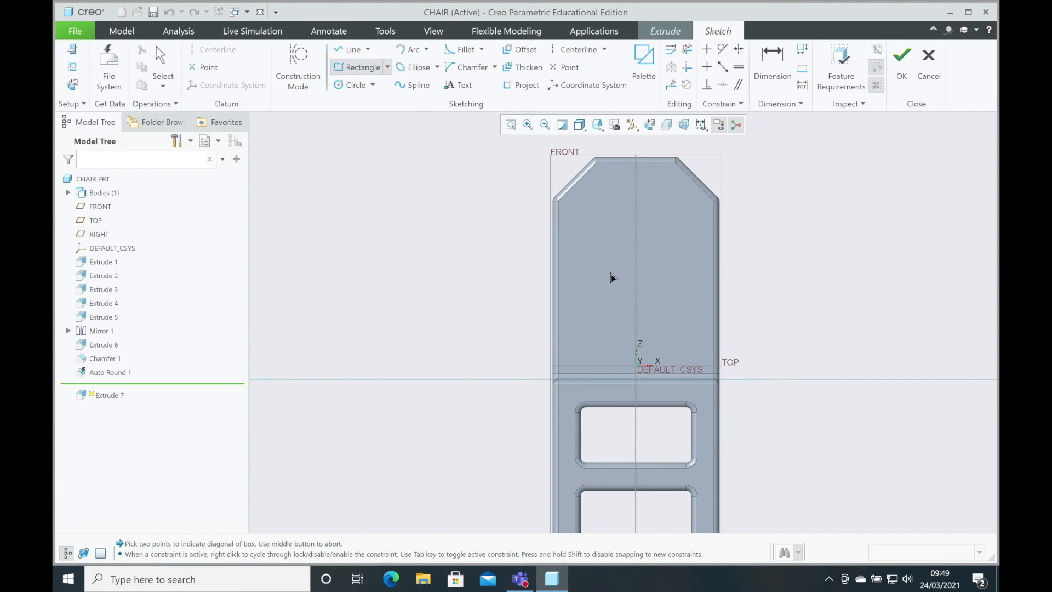
click(571, 365)
click(586, 202)
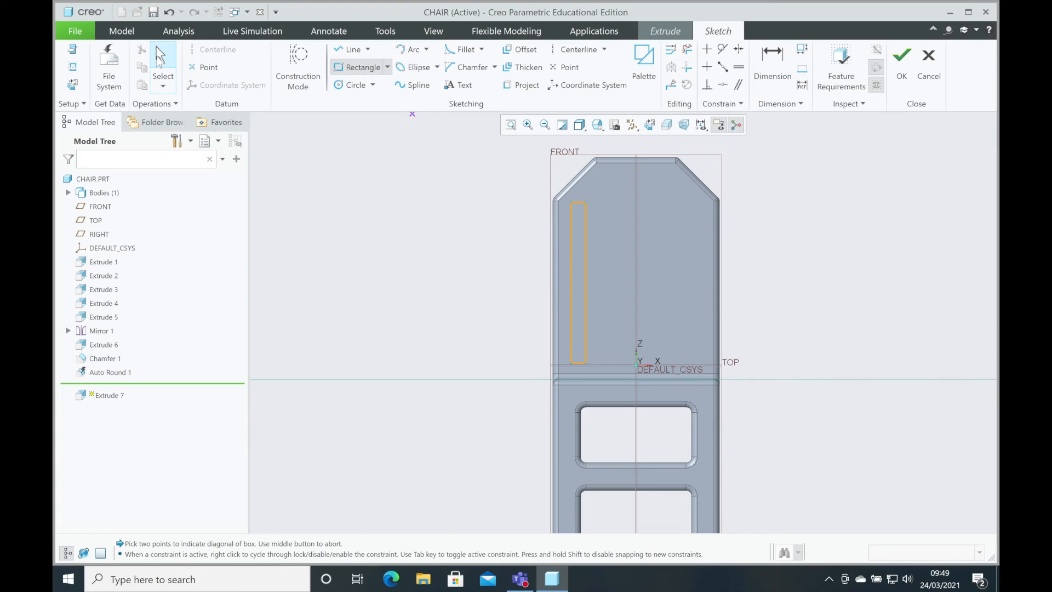
click(160, 55)
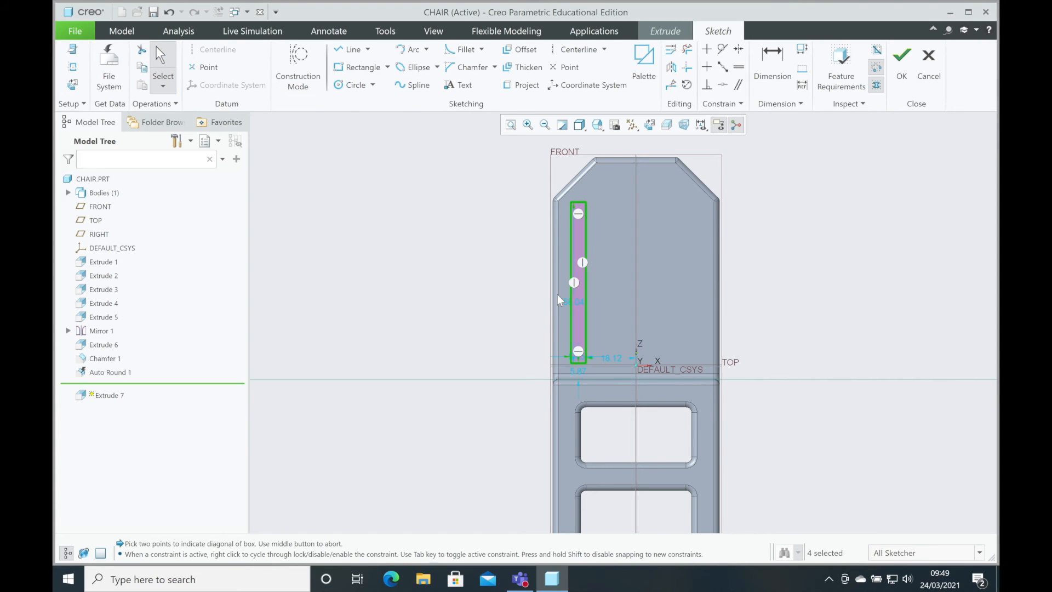
- Set the slot rectangle's distance above the seat reference line to 5 mm and its width to 5 mm
double_click(579, 371)
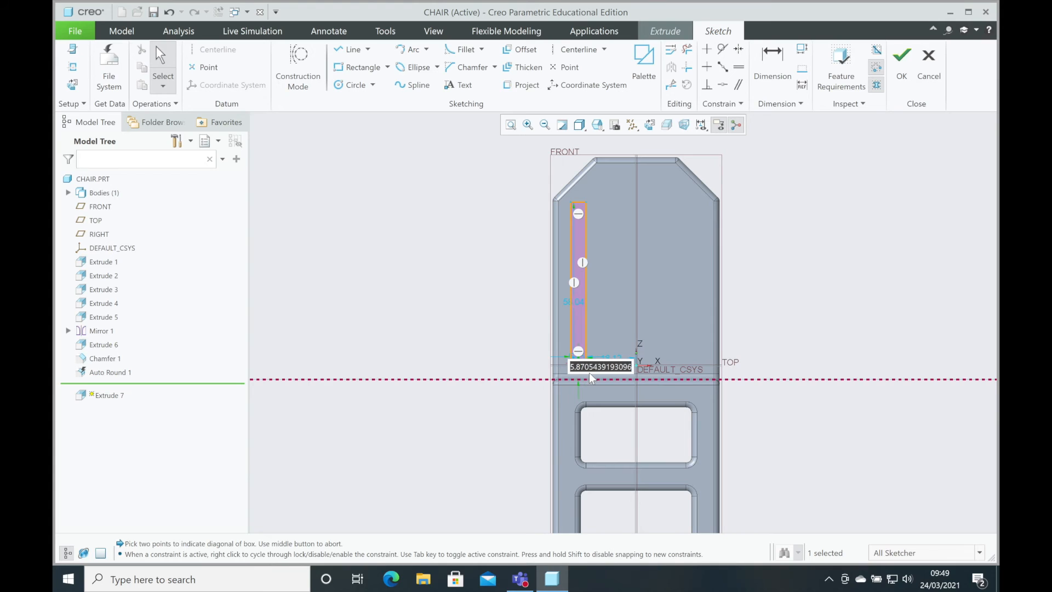
text(5)
key(Return)
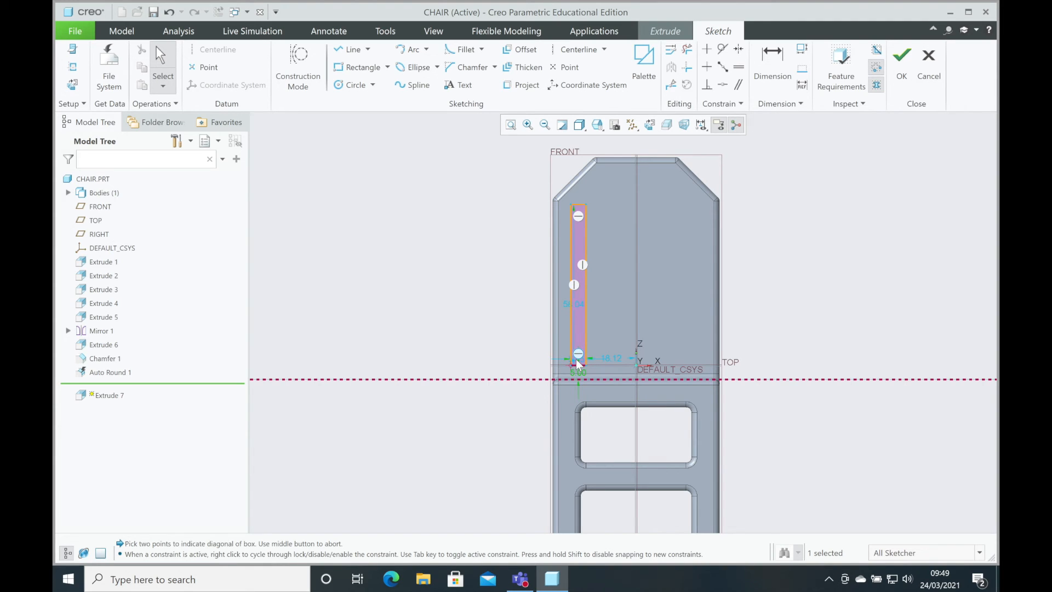
scroll(577, 363, up, 5)
scroll(576, 359, up, 3)
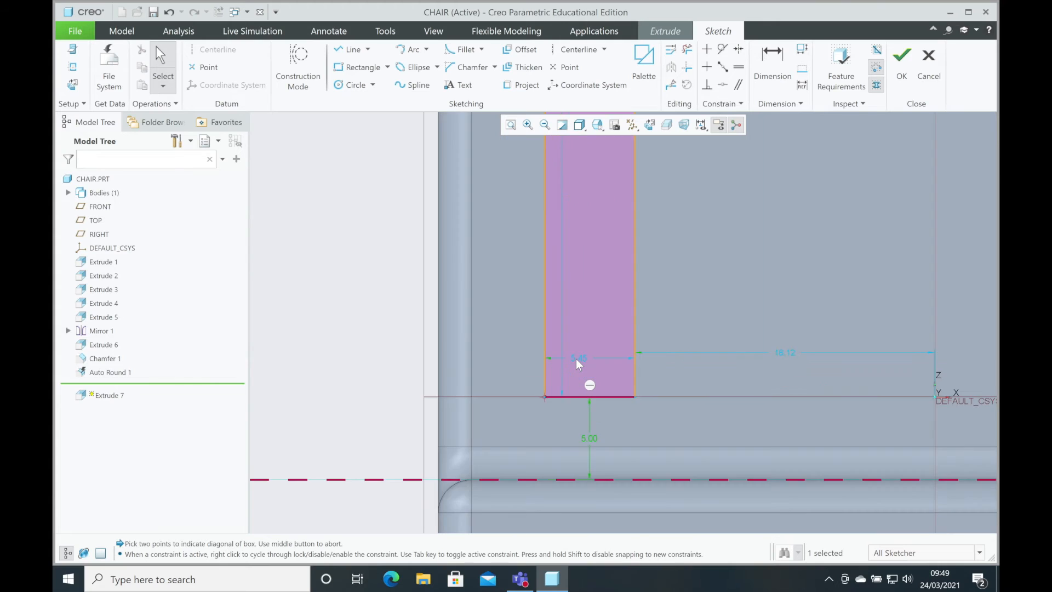
double_click(579, 357)
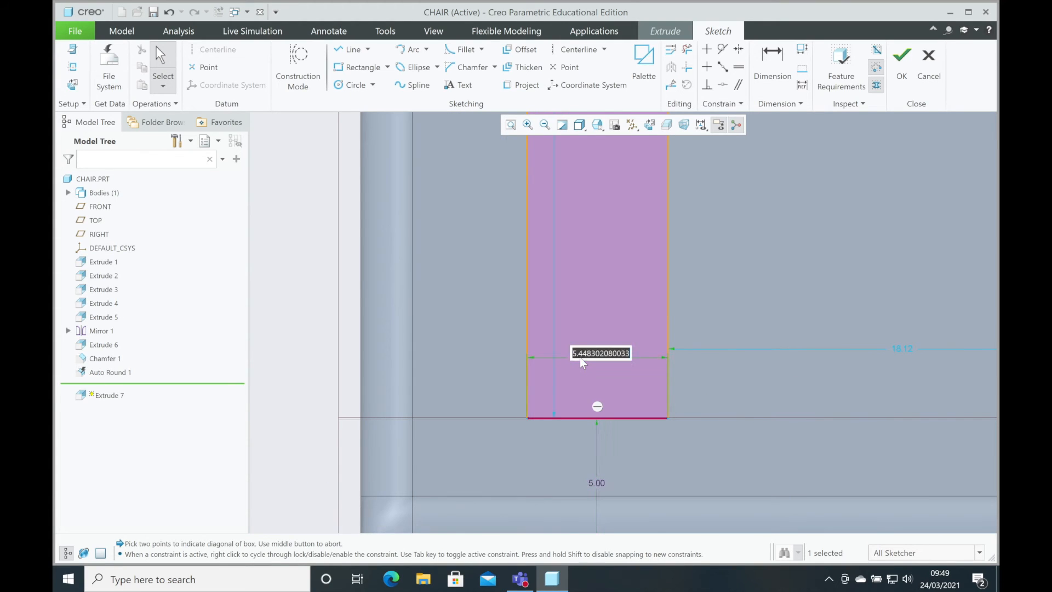
text(5)
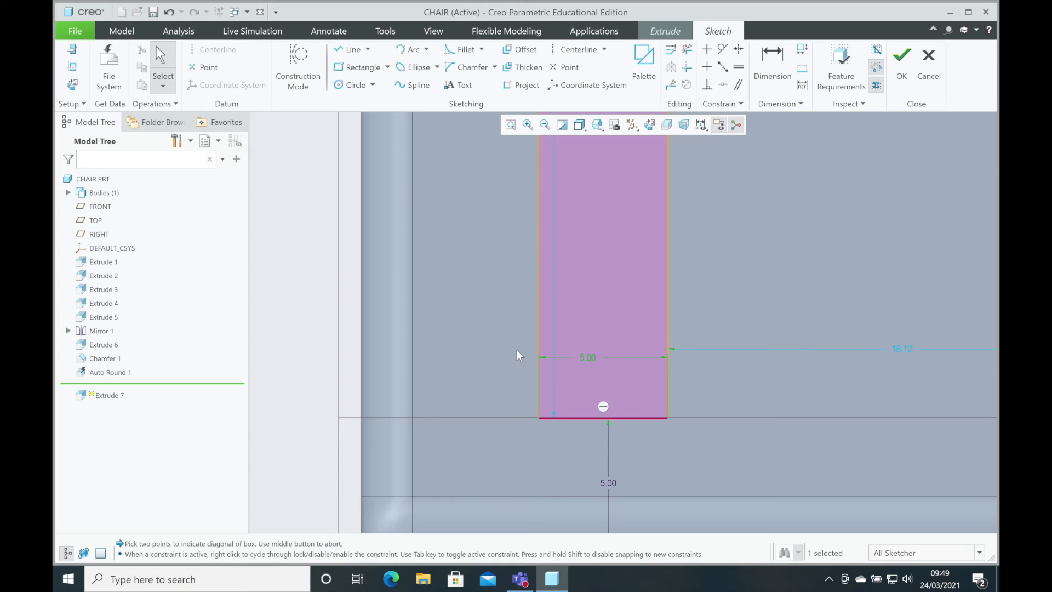
- Set the slot rectangle's height to 60 mm and its distance from the vertical centre line to 20 mm
scroll(579, 343, down, 5)
scroll(611, 282, down, 3)
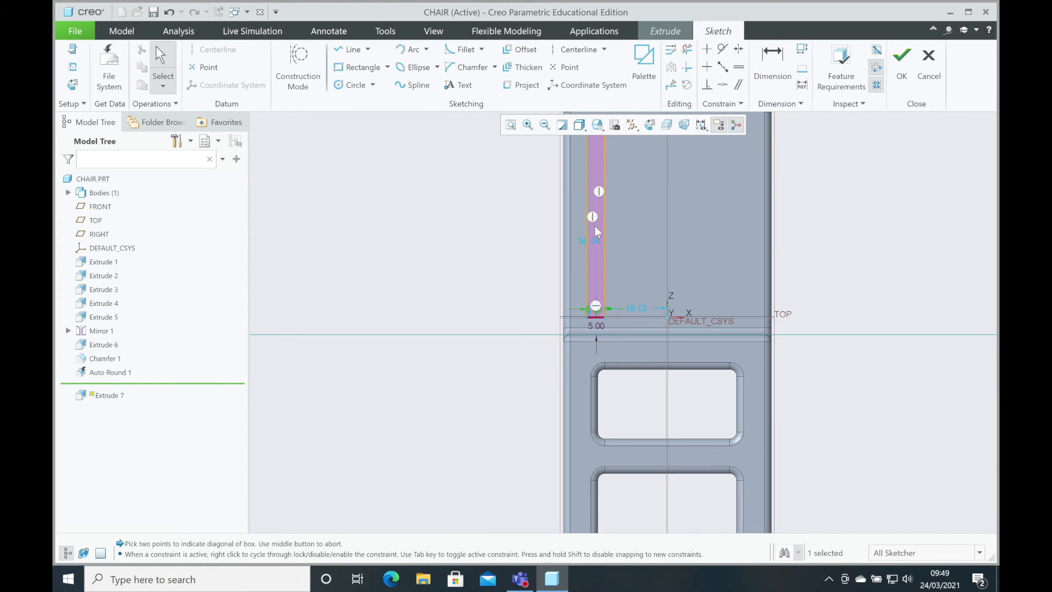
double_click(583, 241)
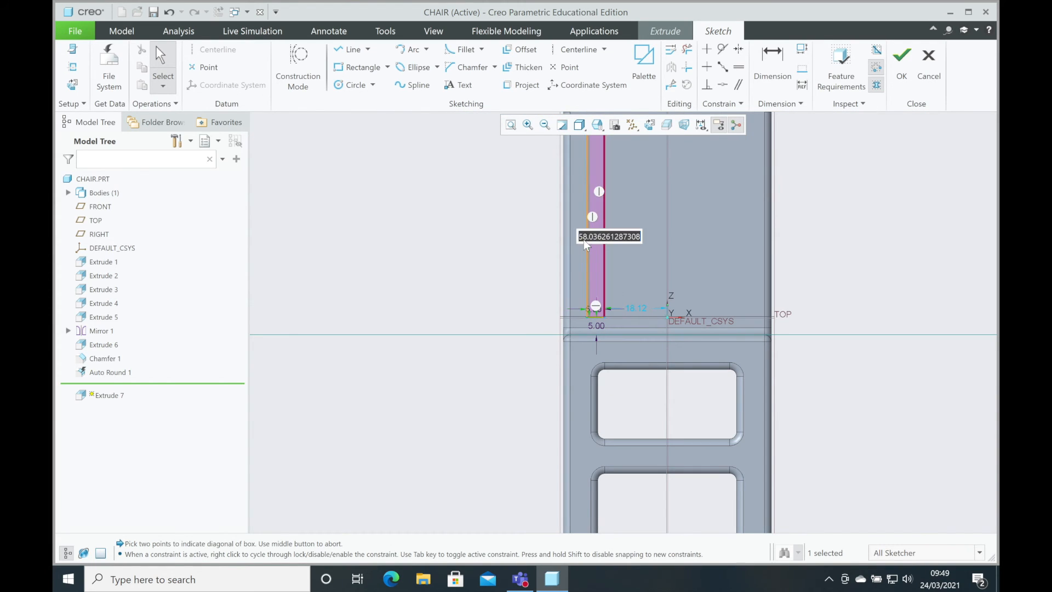
text(60)
key(Return)
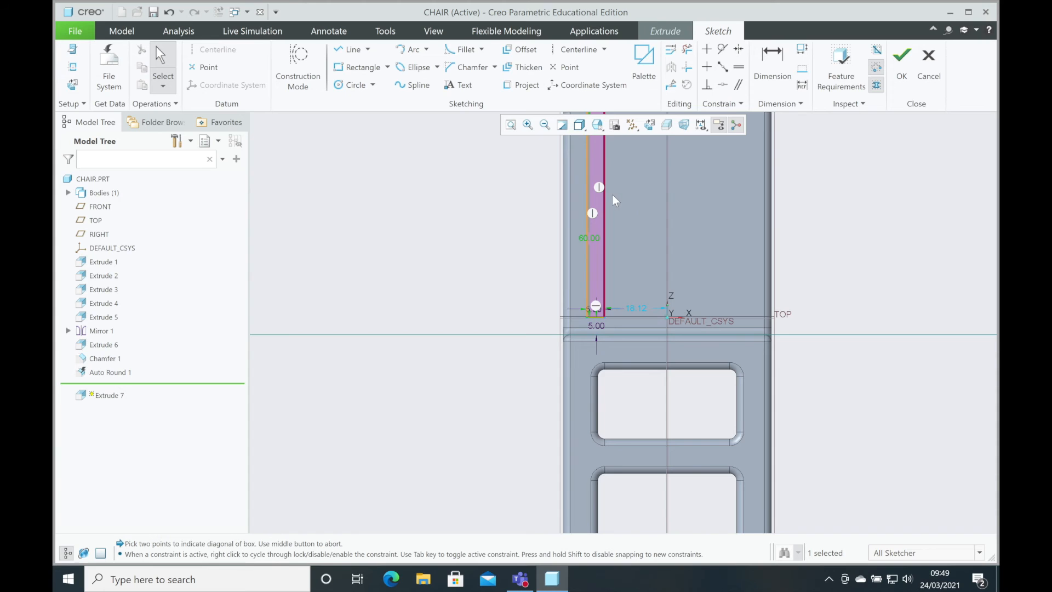
scroll(612, 199, up, 3)
scroll(614, 203, down, 5)
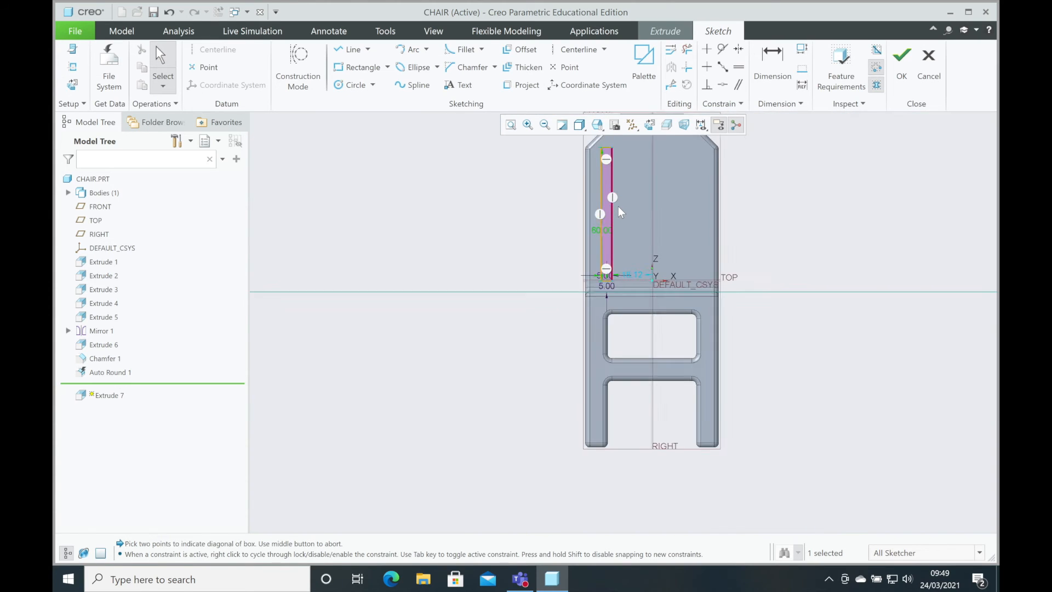
scroll(637, 171, up, 3)
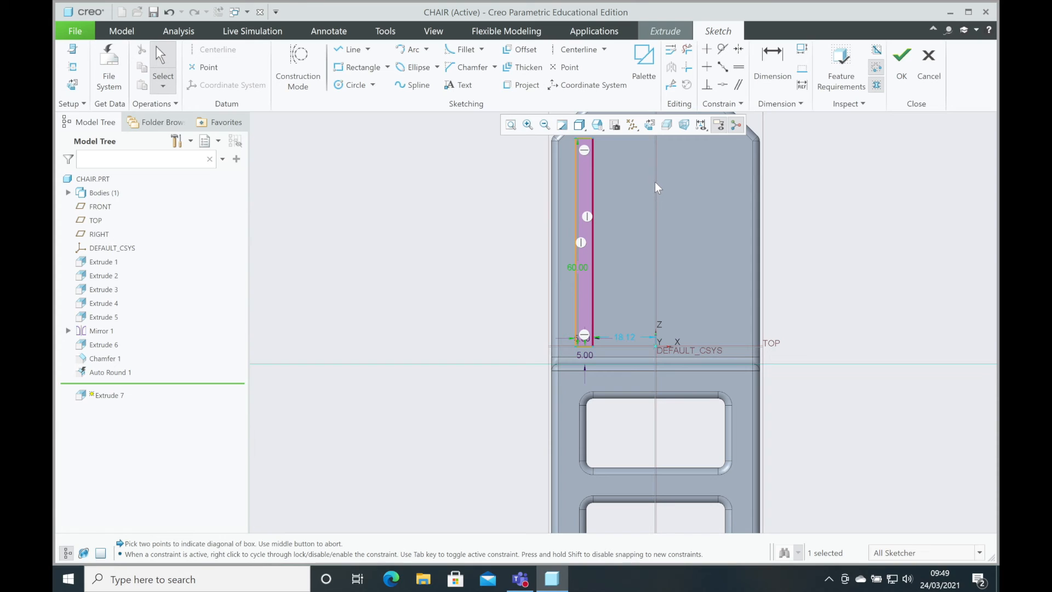
double_click(625, 338)
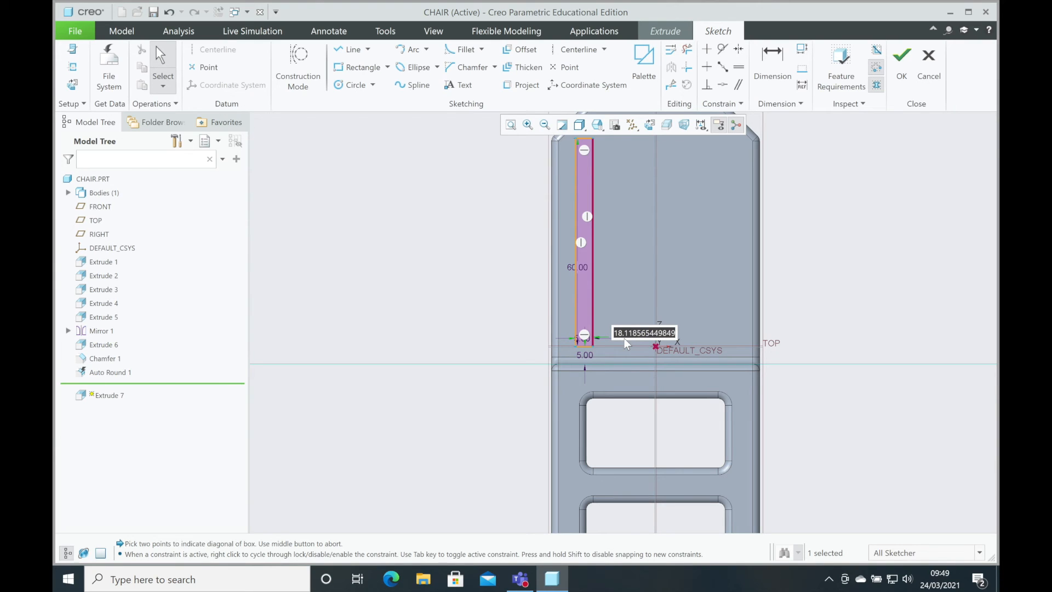
text(20)
key(Return)
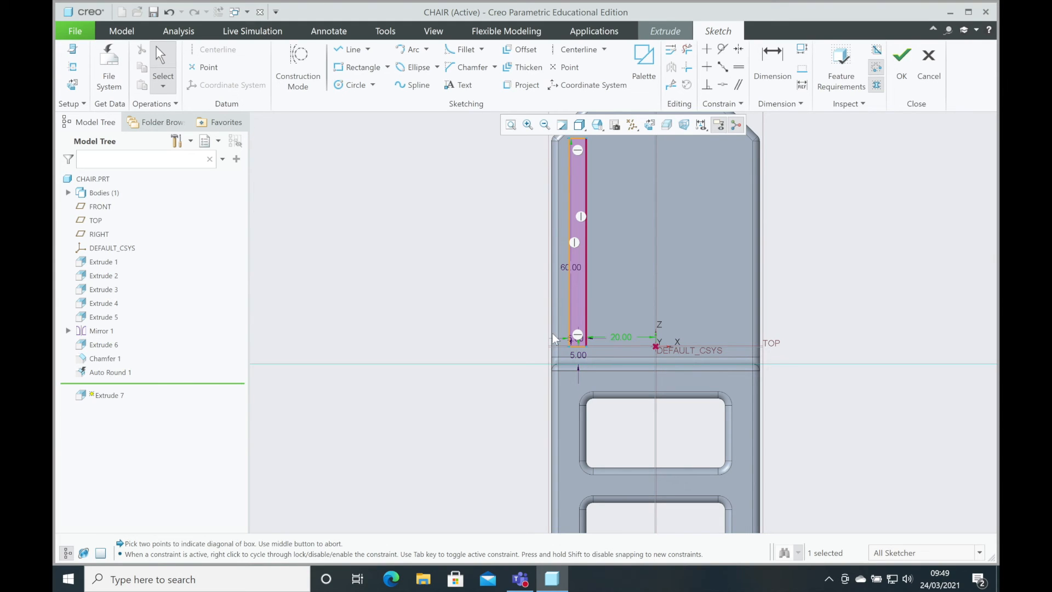
- Finish the slot sketch and extrude it 70.5 mm backwards through the backrest, removing material
click(902, 61)
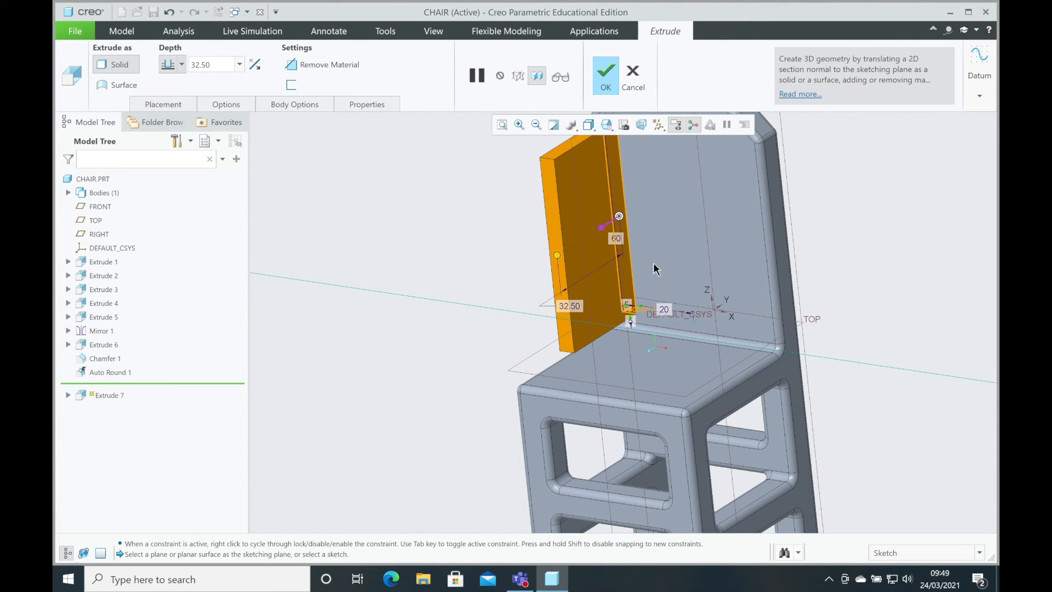
drag(556, 255, 766, 151)
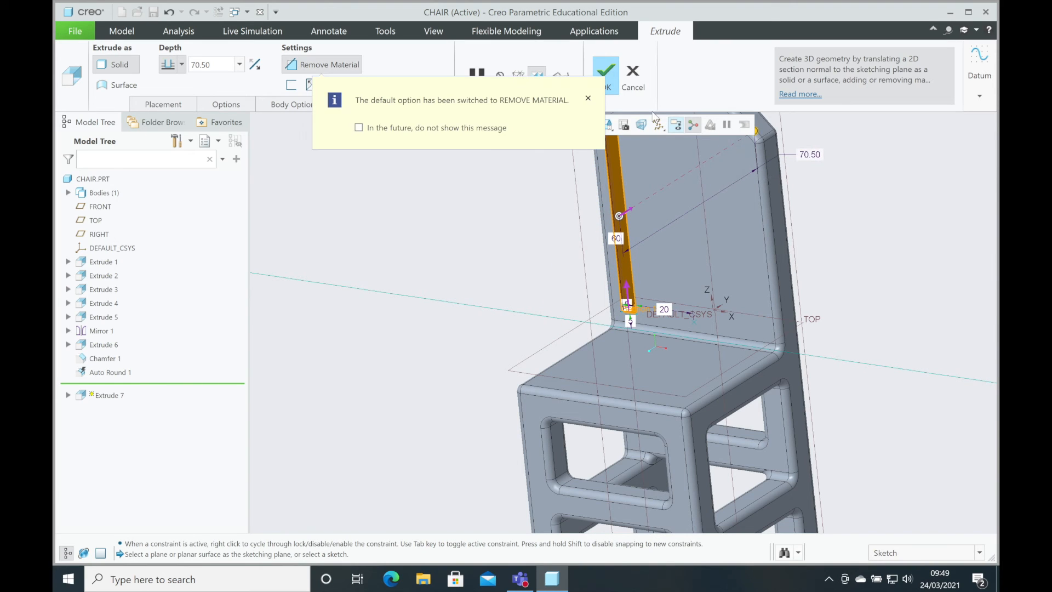
click(612, 71)
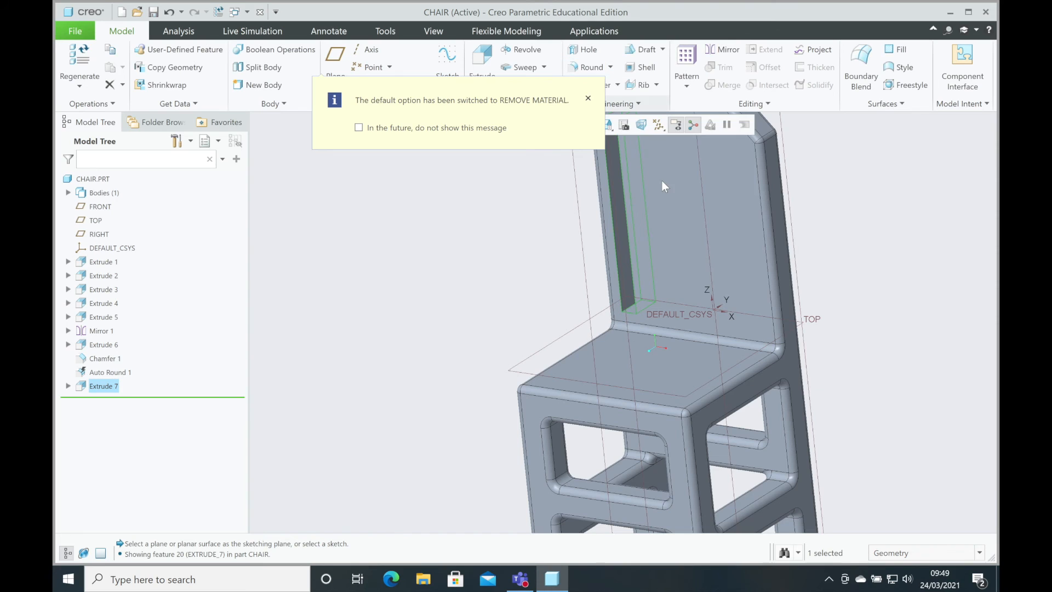
- Examine the slot cut in the backrest and refit the whole chair in the view
scroll(663, 192, down, 4)
mouse_move(667, 198)
middle_down()
mouse_move(711, 184)
mouse_move(679, 186)
mouse_move(669, 202)
middle_up()
scroll(668, 202, up, 4)
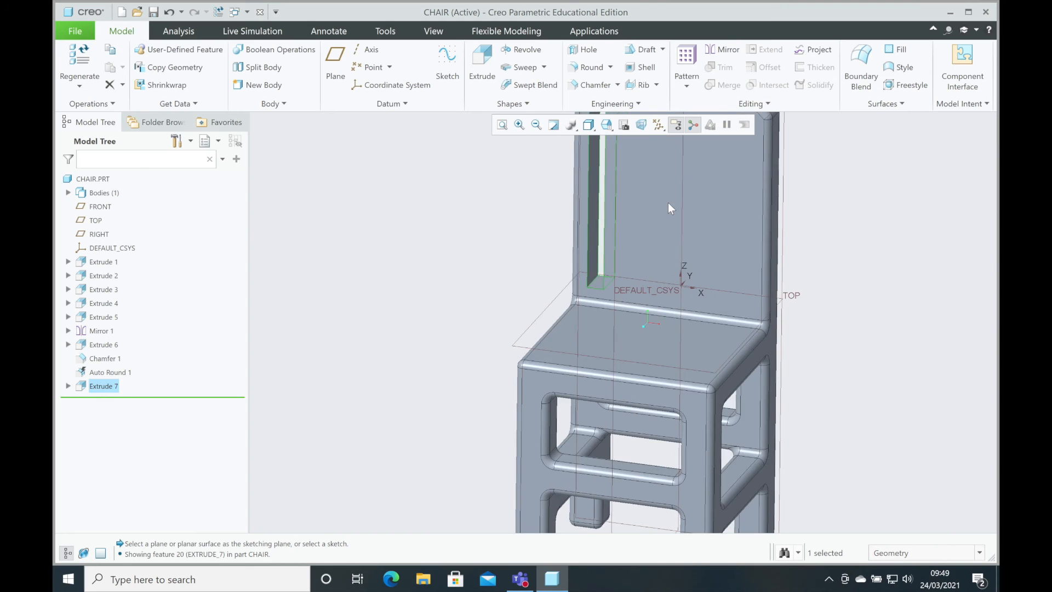
scroll(668, 204, down, 4)
scroll(671, 153, up, 4)
scroll(688, 132, down, 3)
scroll(698, 120, up, 1)
scroll(696, 127, up, 1)
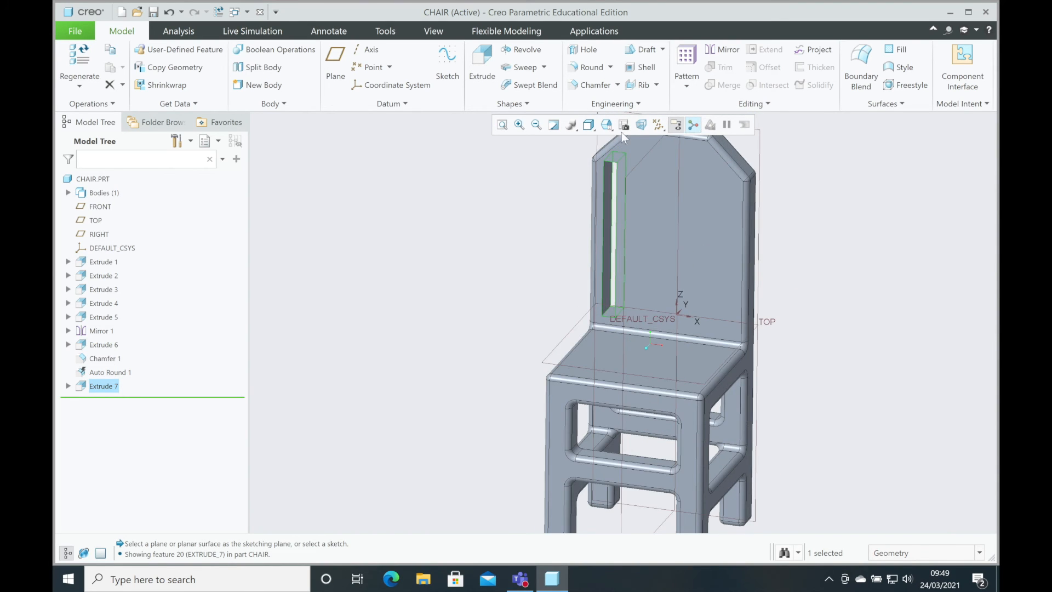
click(503, 125)
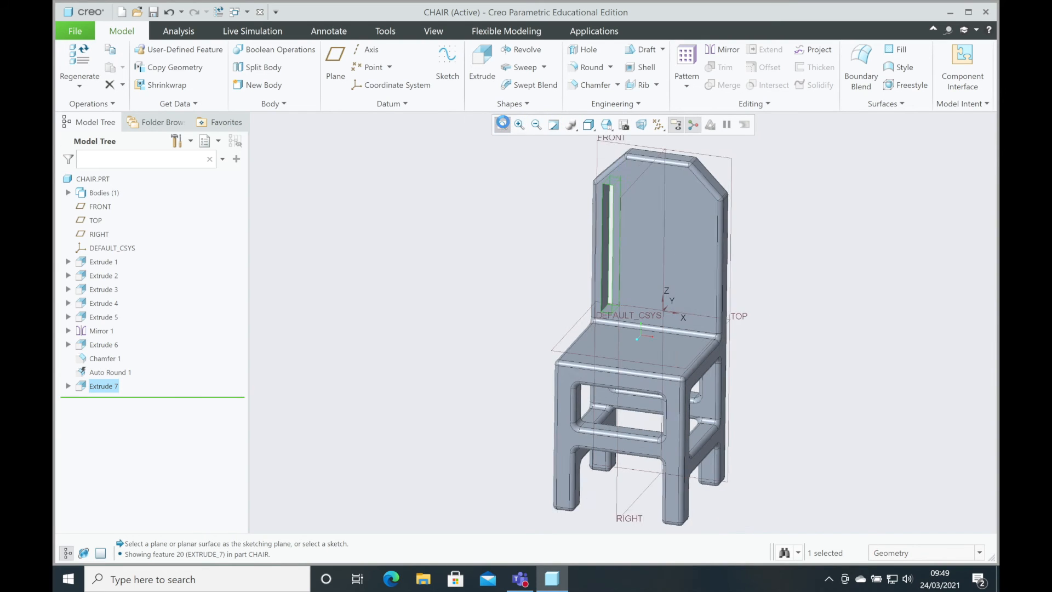
scroll(666, 159, up, 1)
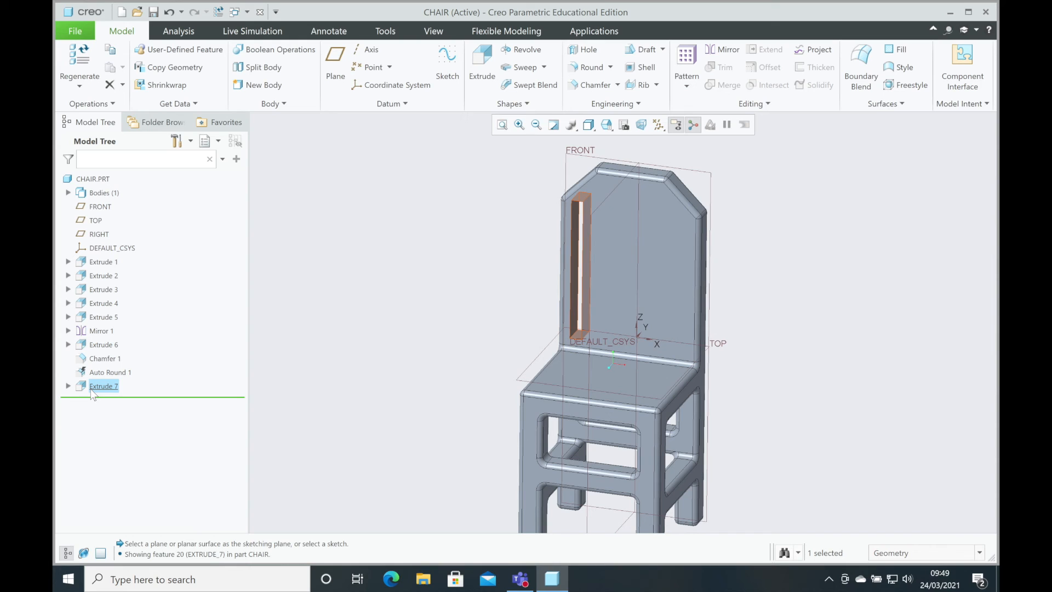
- Start a Direction pattern of the backrest slot with the RIGHT plane as the first direction
click(685, 60)
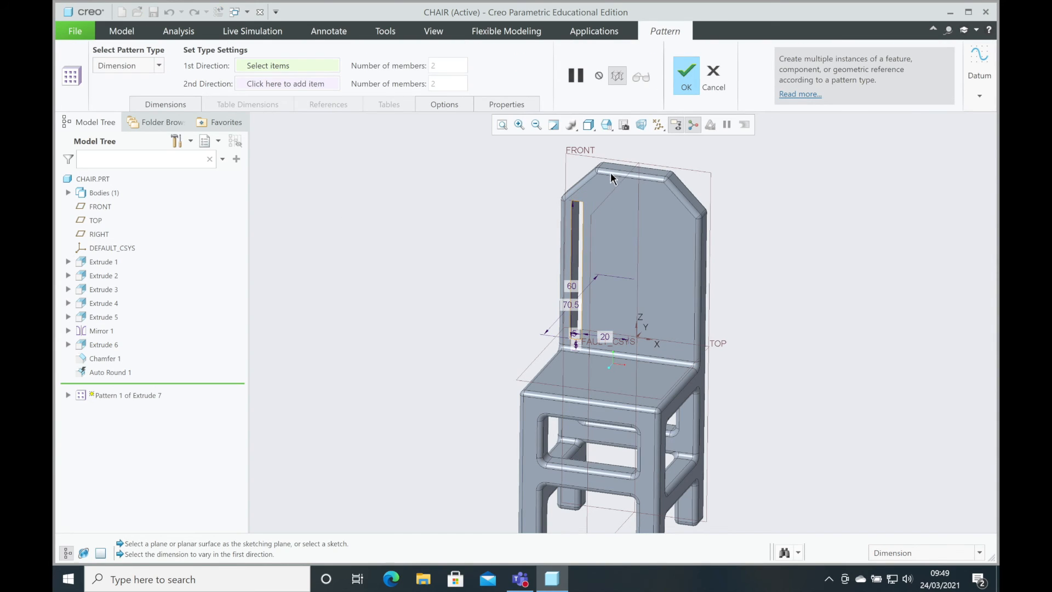
click(127, 66)
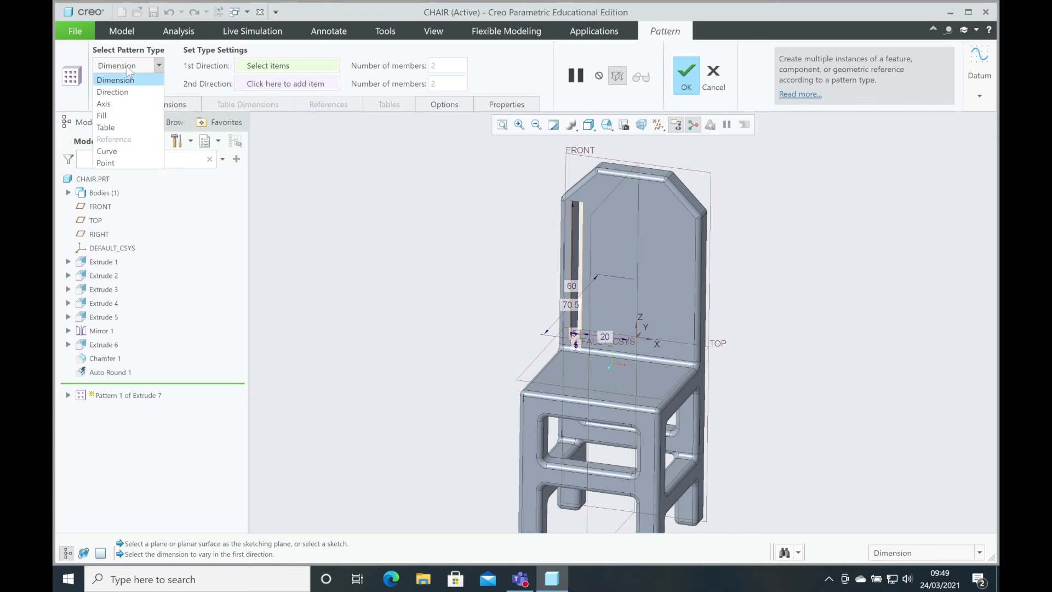
click(112, 93)
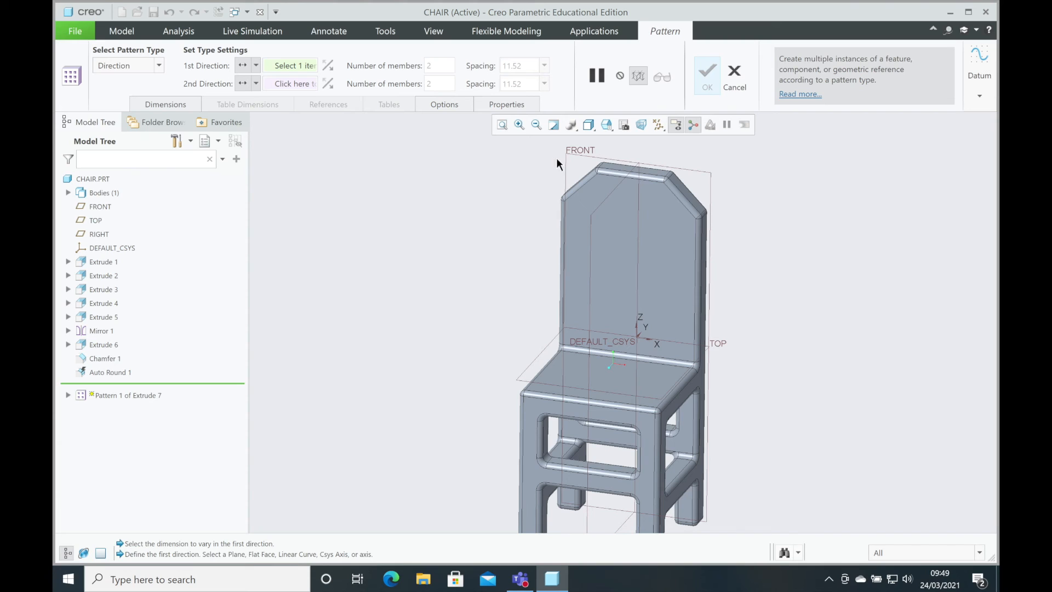
click(606, 204)
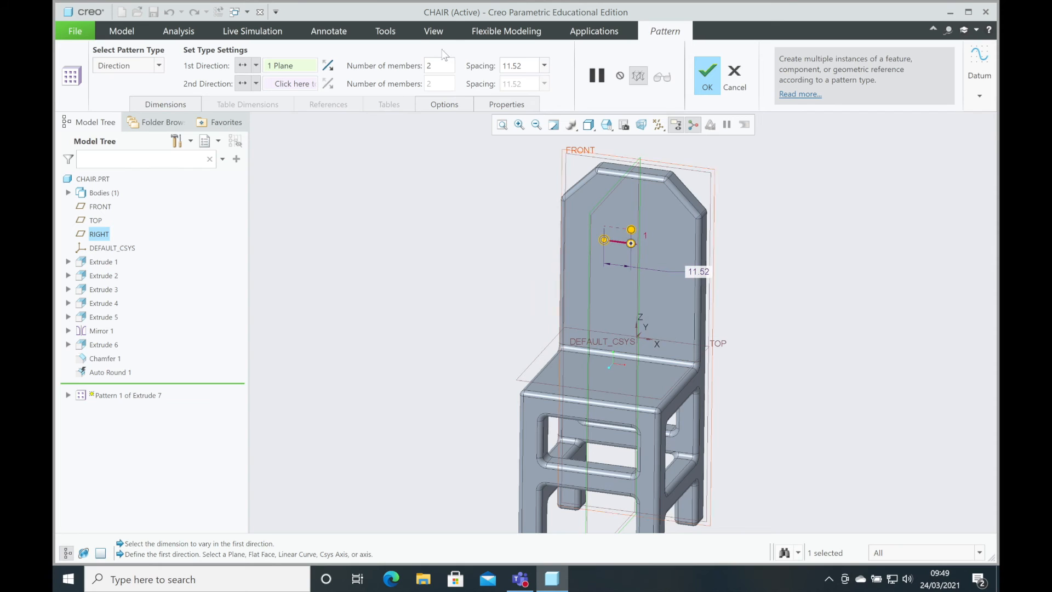
- Set the slot pattern to 6 members with a spacing of 10 mm
click(445, 69)
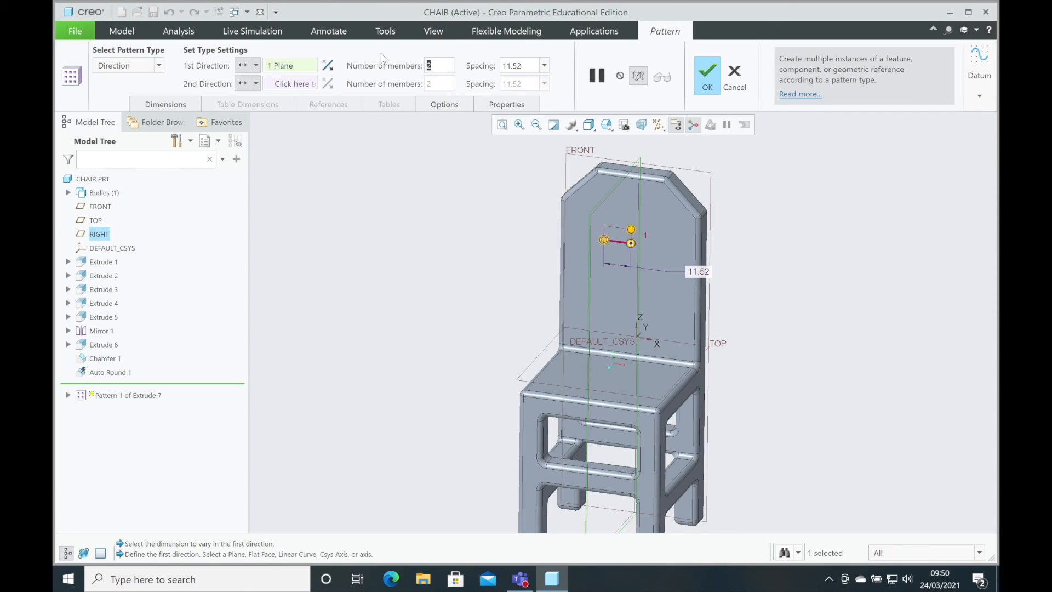
text(6)
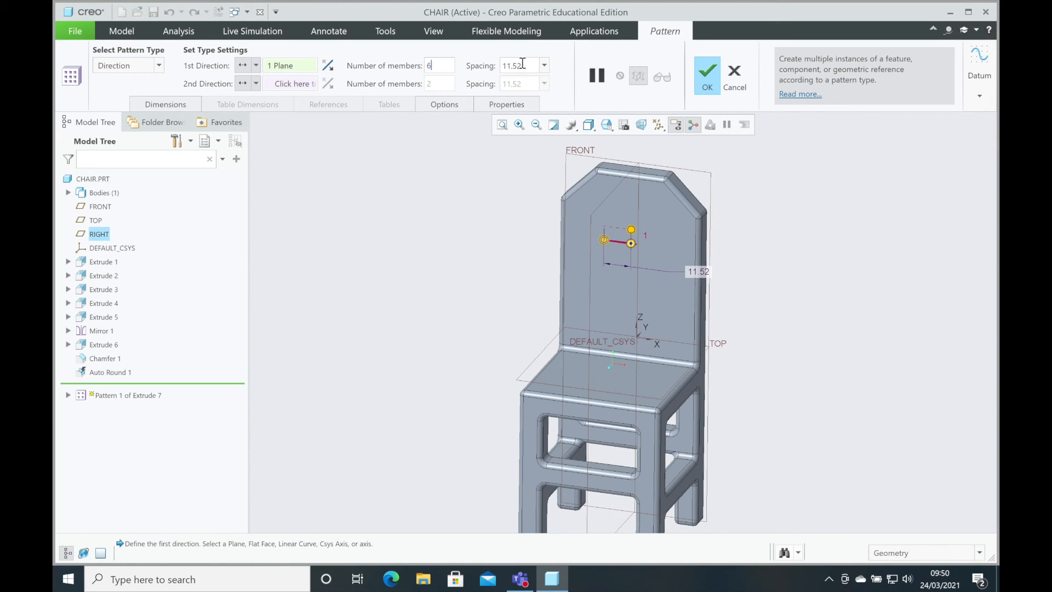
key(Tab)
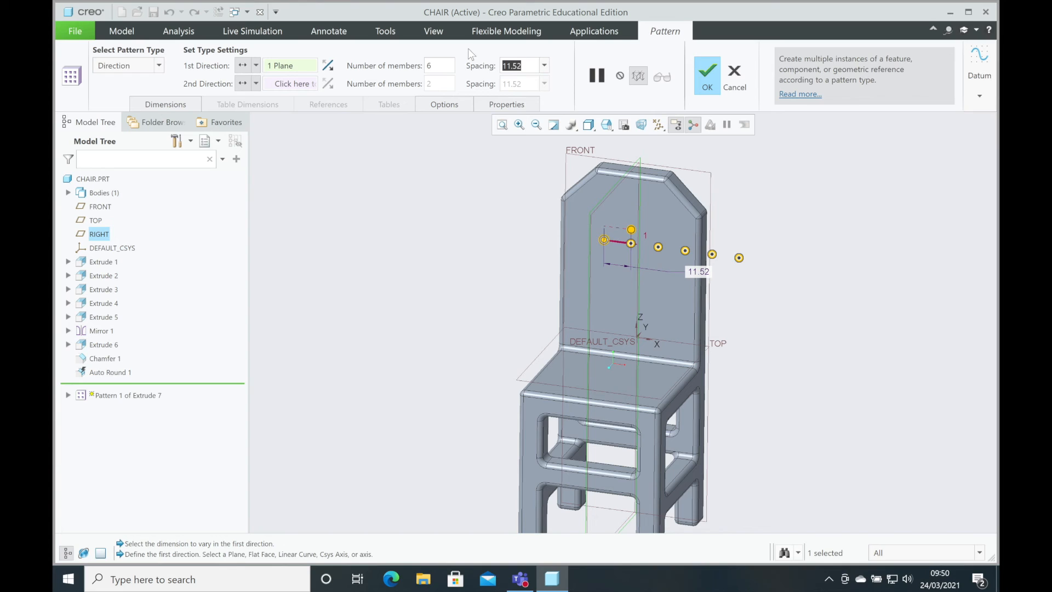
text(10)
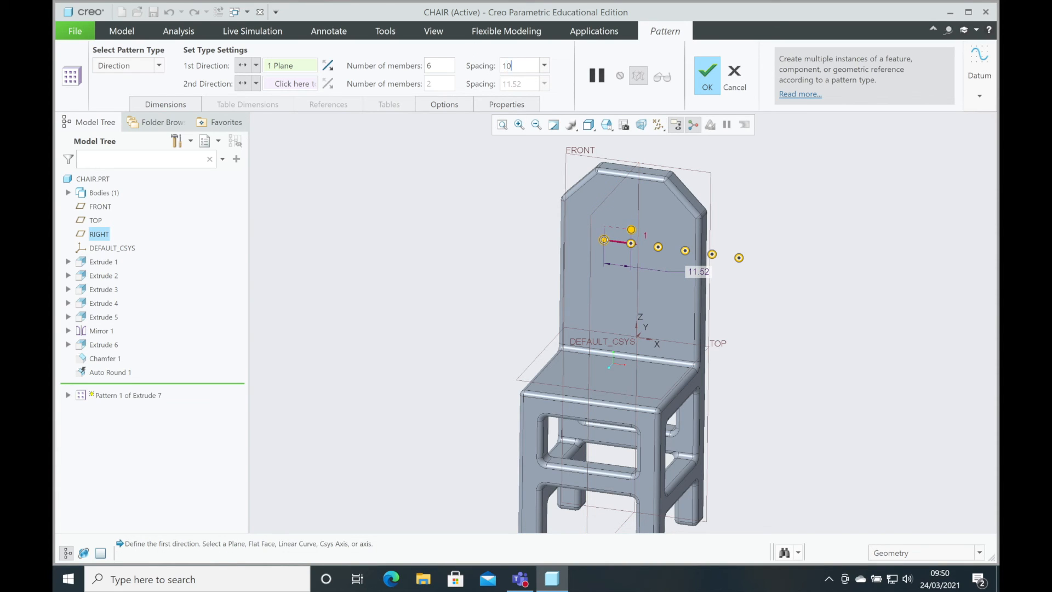
key(Return)
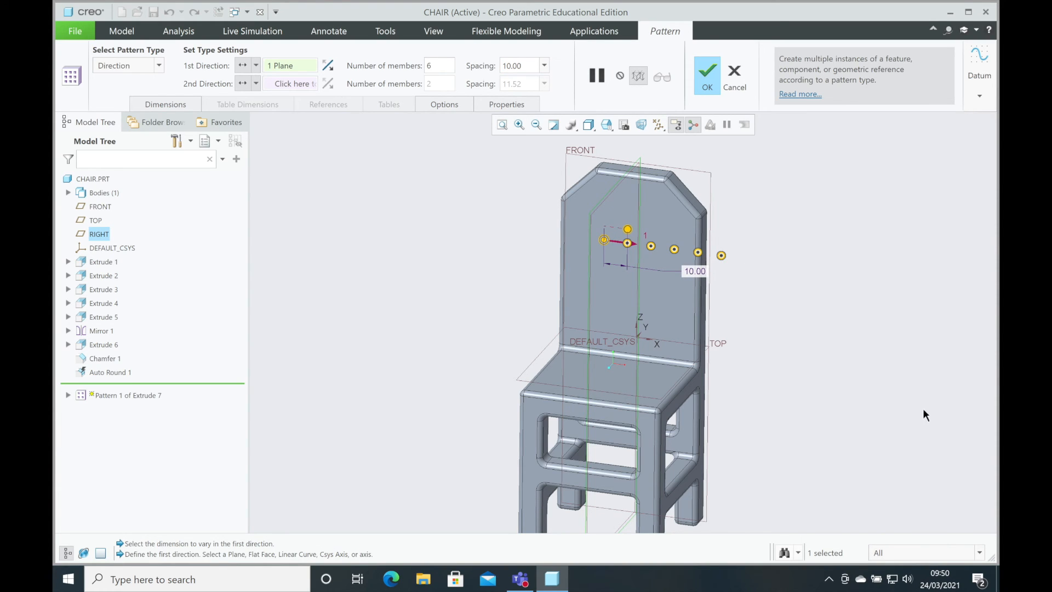
- Check the slot pattern in the FRONT view, set 7.5 mm spacing and 7 members, and complete it
click(608, 126)
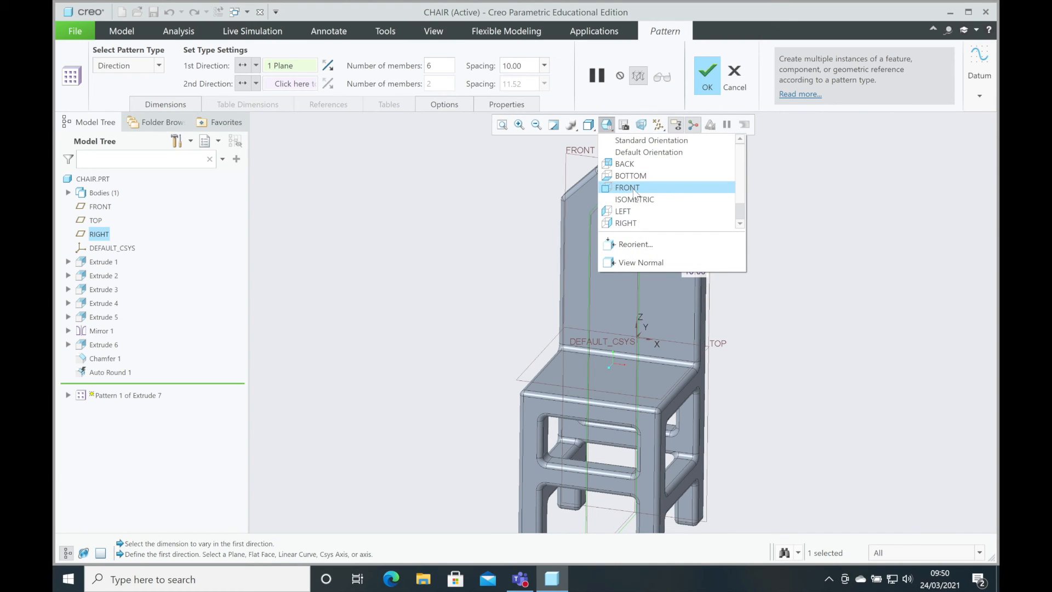
click(629, 188)
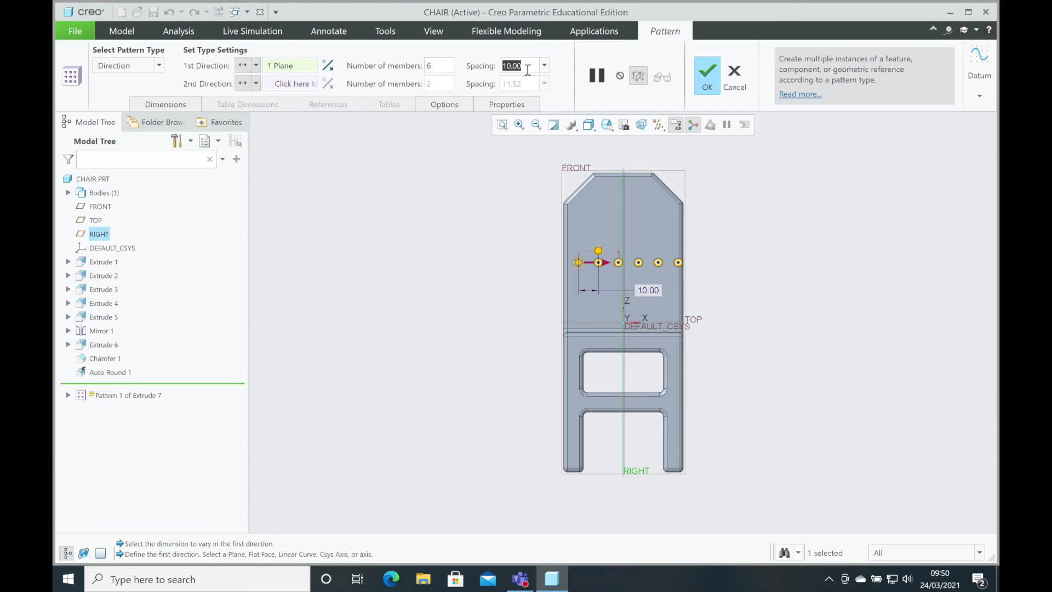
text(7)
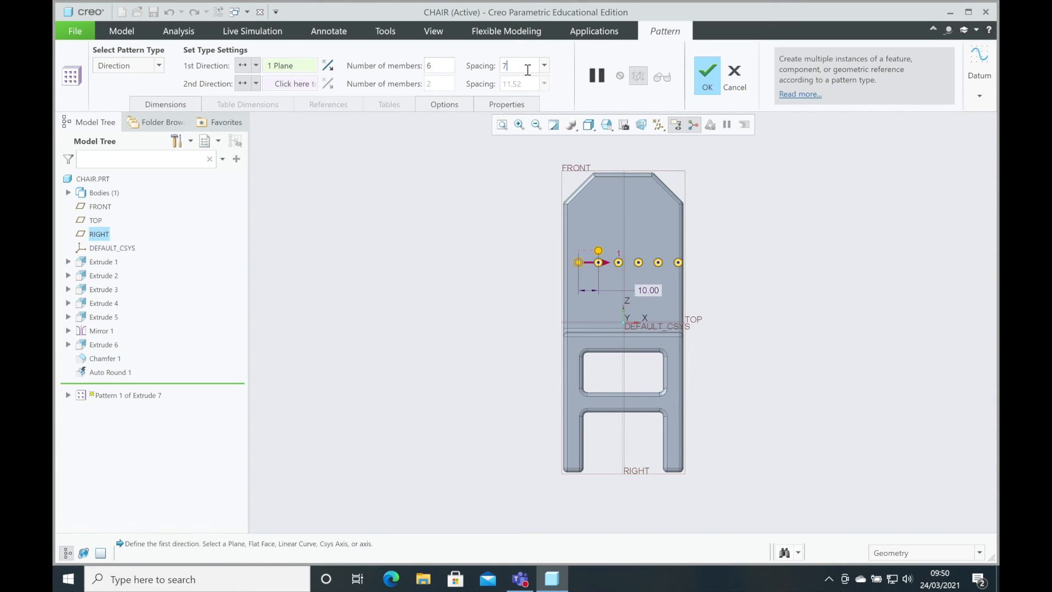
text(.5)
key(Return)
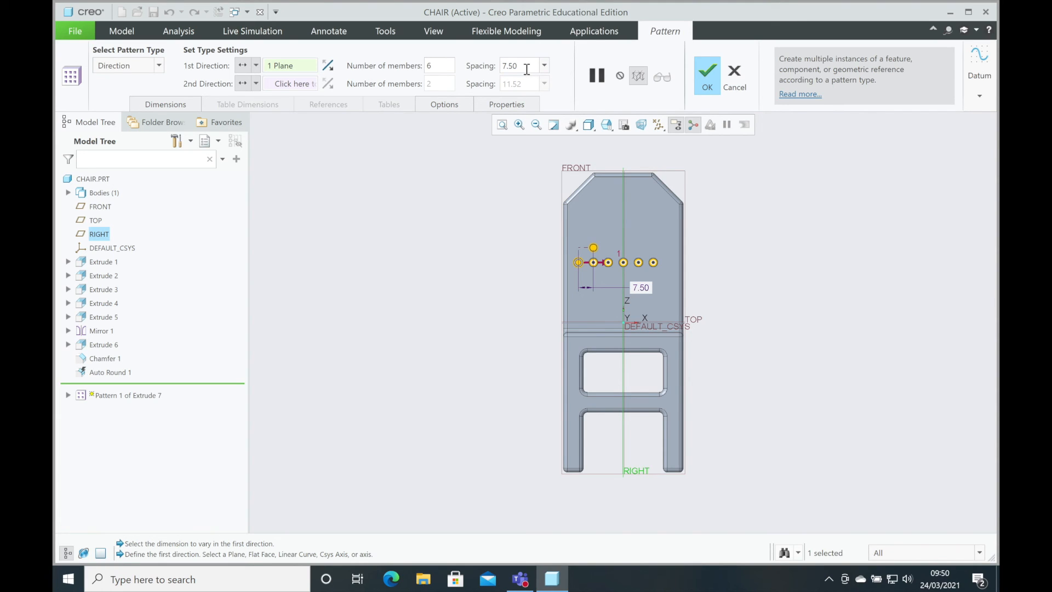
drag(447, 65, 386, 59)
text(7)
click(715, 79)
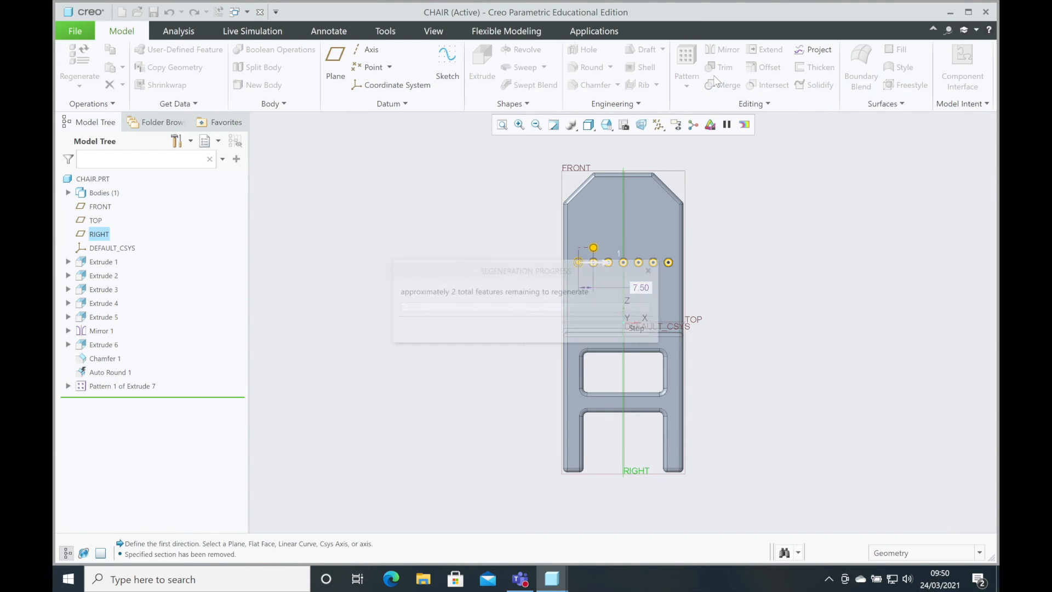
click(746, 197)
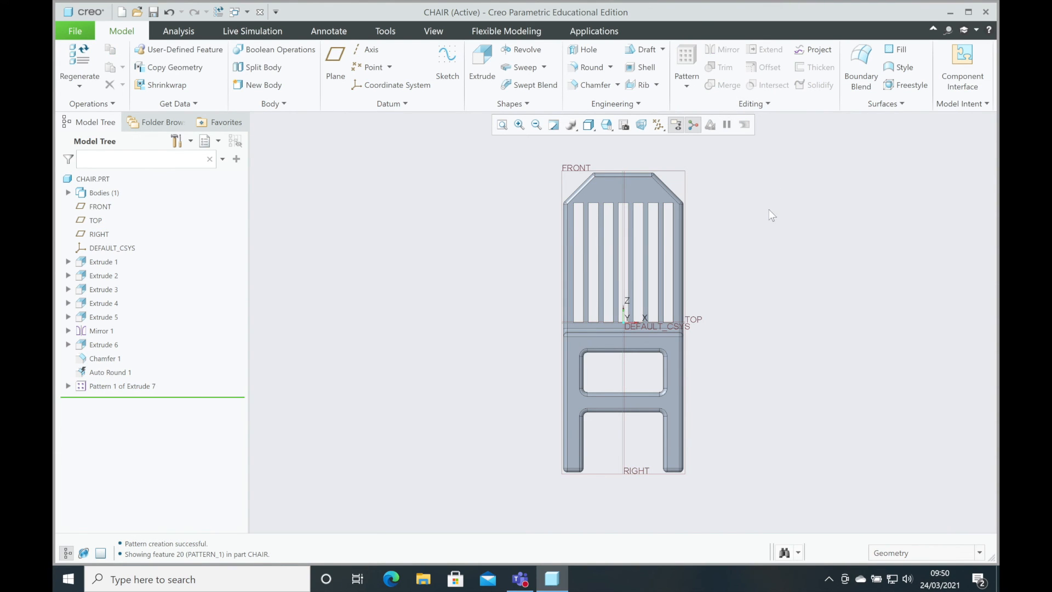
- Start a Warp of the chair's Body 1 with DEFAULT_CSYS as the direction reference
middle_drag(763, 209, 713, 279)
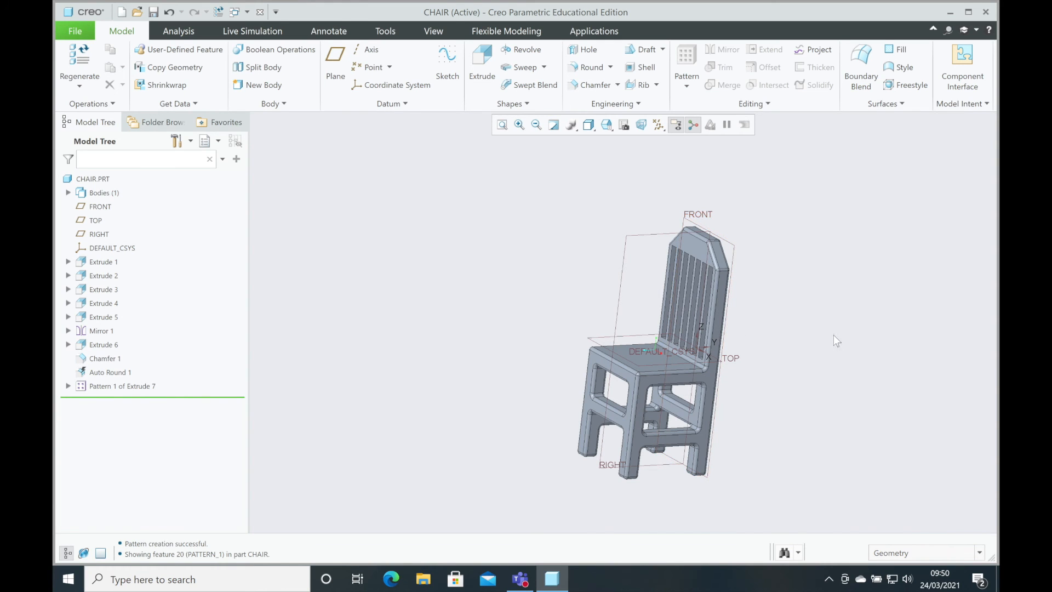
mouse_move(833, 334)
middle_down()
mouse_move(803, 312)
mouse_move(817, 305)
mouse_move(822, 338)
mouse_move(867, 301)
mouse_move(872, 318)
mouse_move(817, 347)
mouse_move(859, 349)
mouse_move(818, 346)
mouse_move(826, 342)
middle_up()
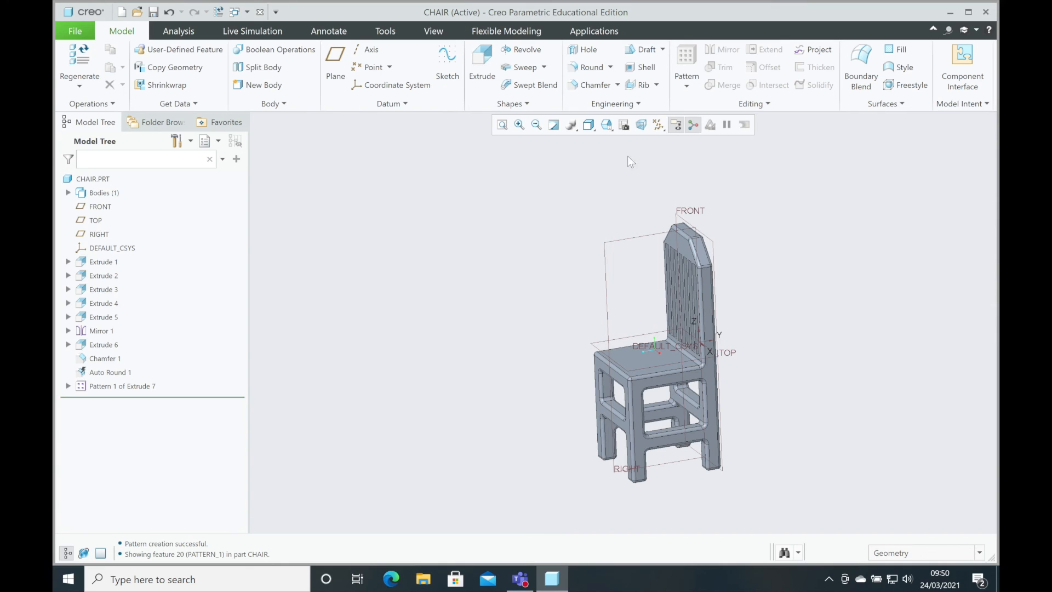
click(761, 99)
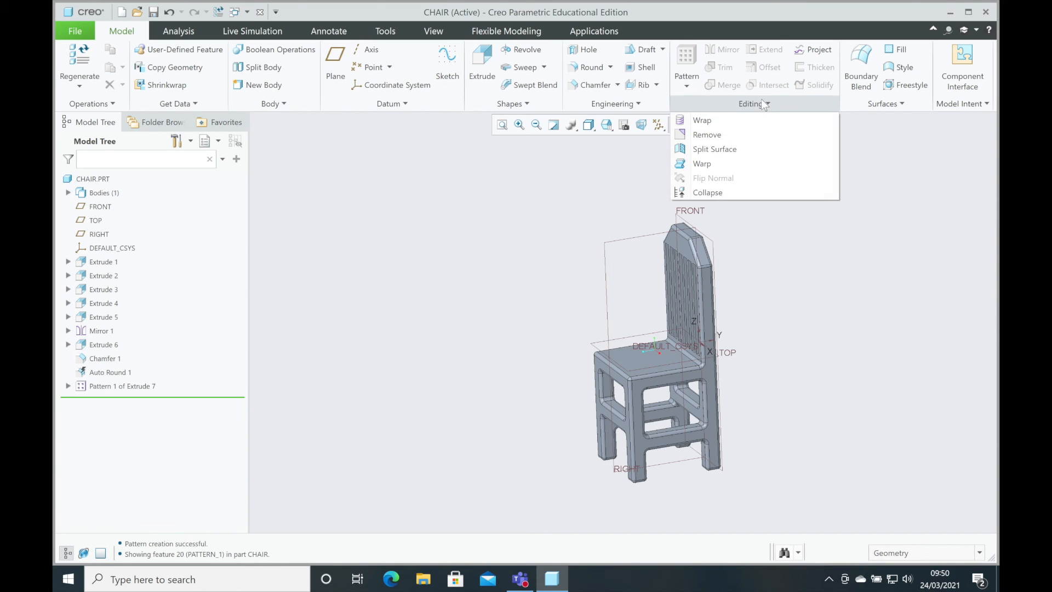
click(703, 168)
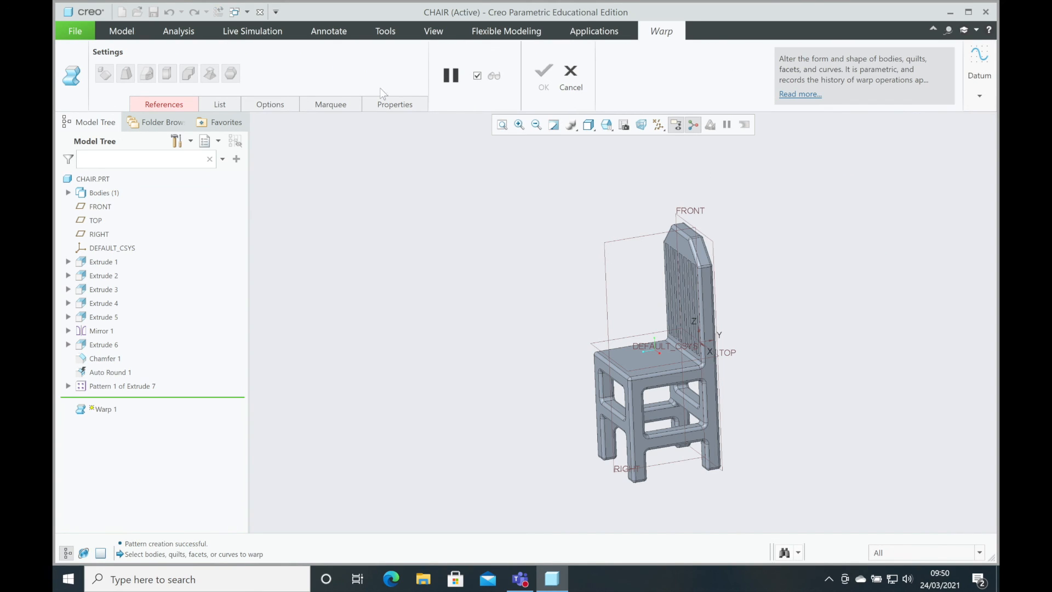
click(163, 103)
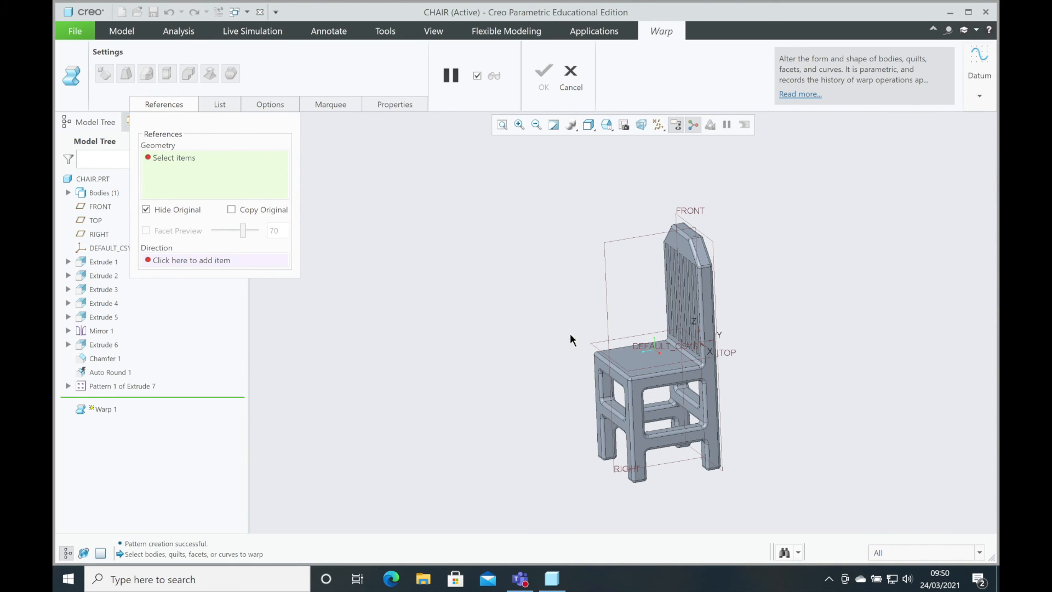
click(645, 353)
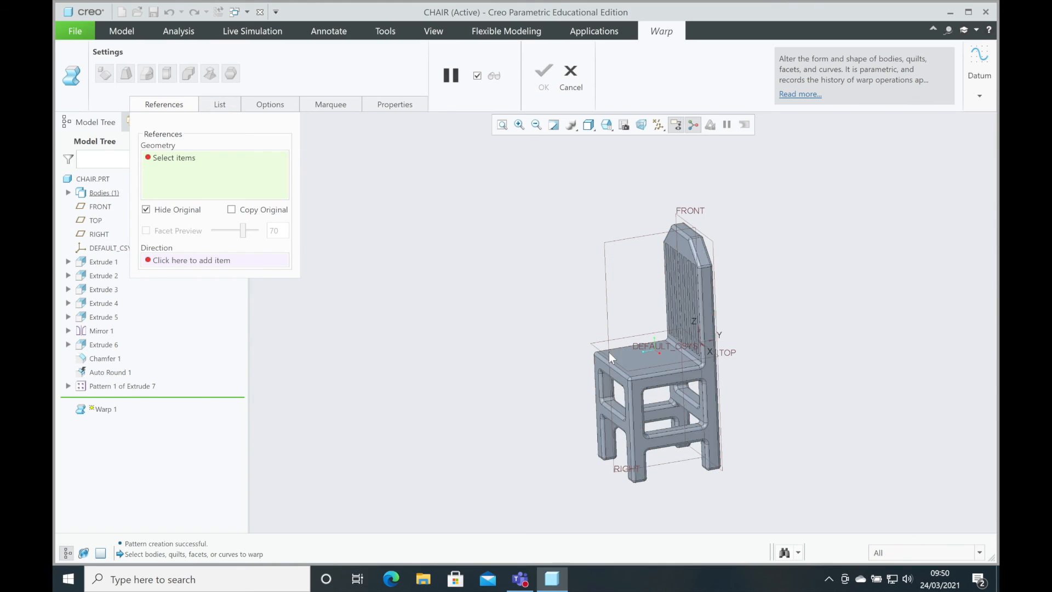
click(174, 261)
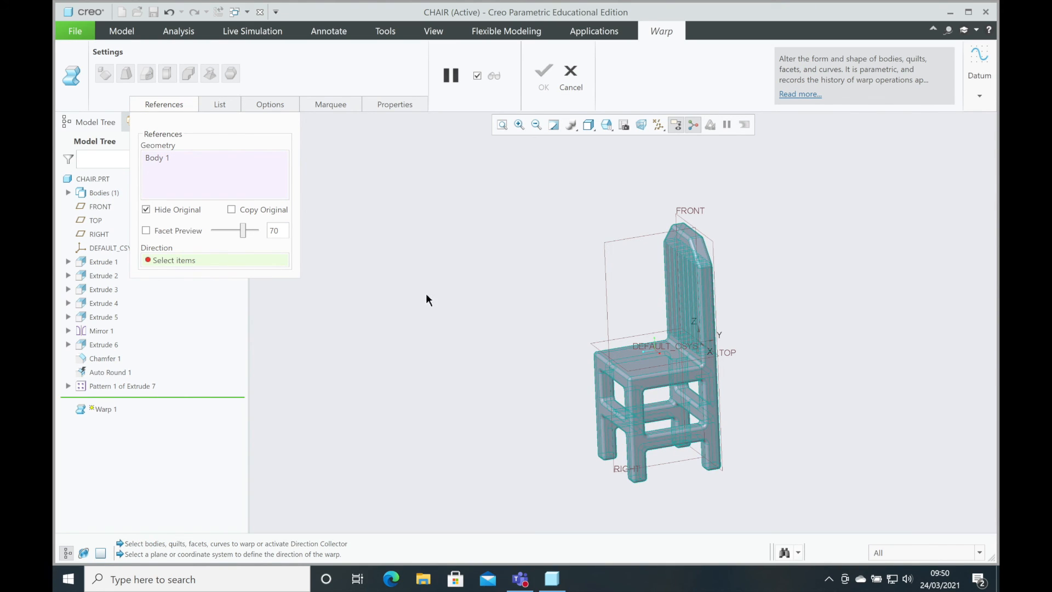
click(644, 347)
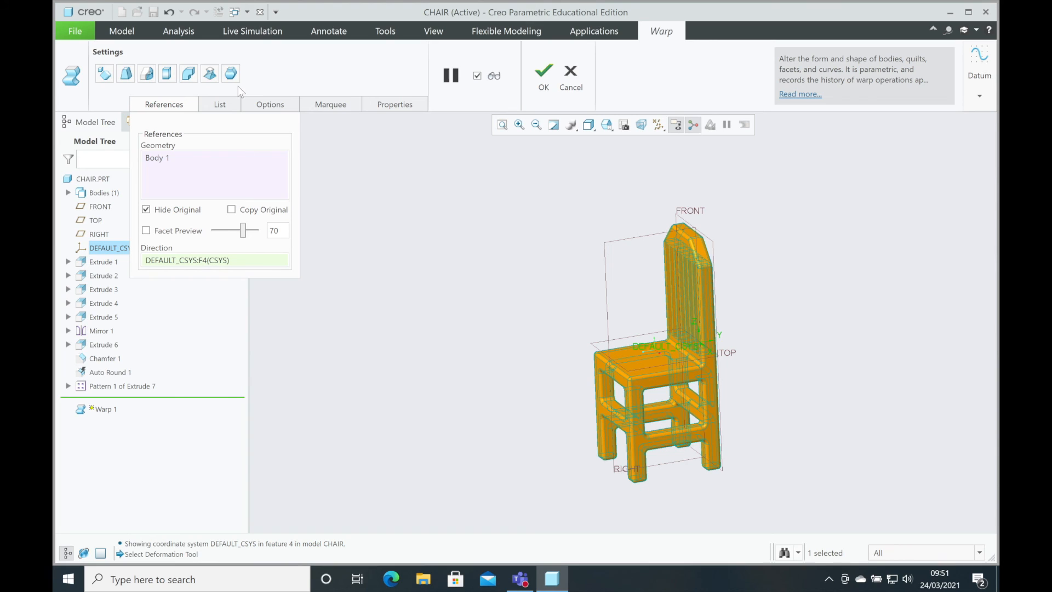
- Choose the Sculpt deformation and switch its control mesh to the rear face of the chair's bounding box
click(230, 73)
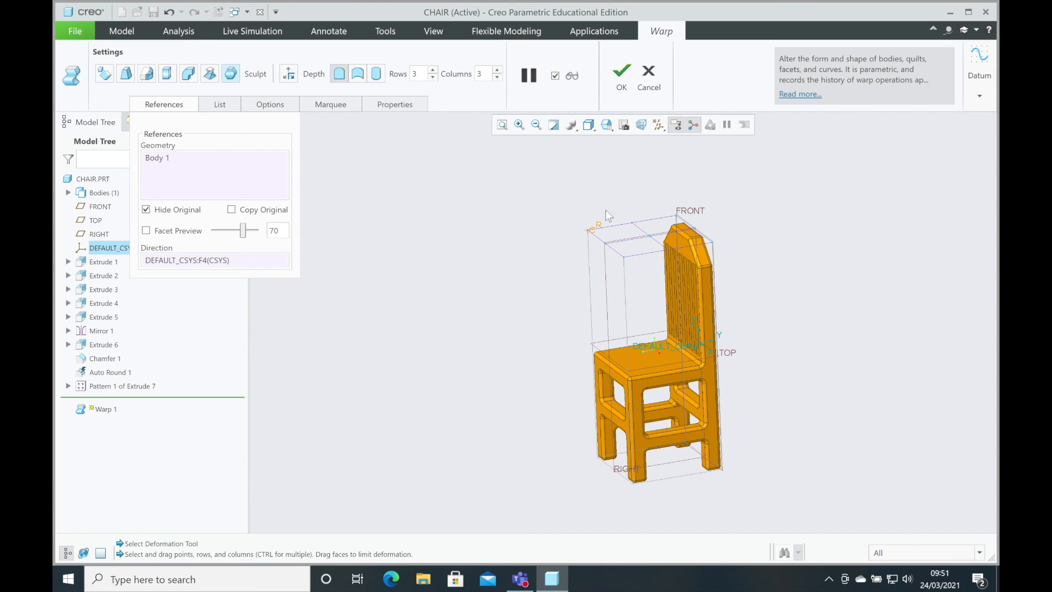
click(287, 75)
click(289, 77)
click(289, 77)
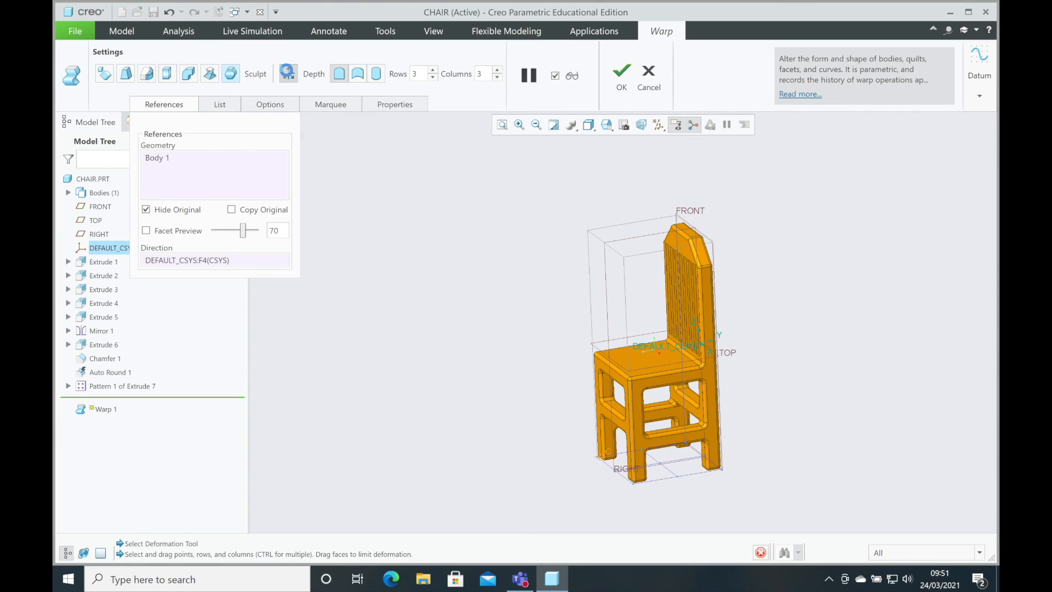
click(289, 77)
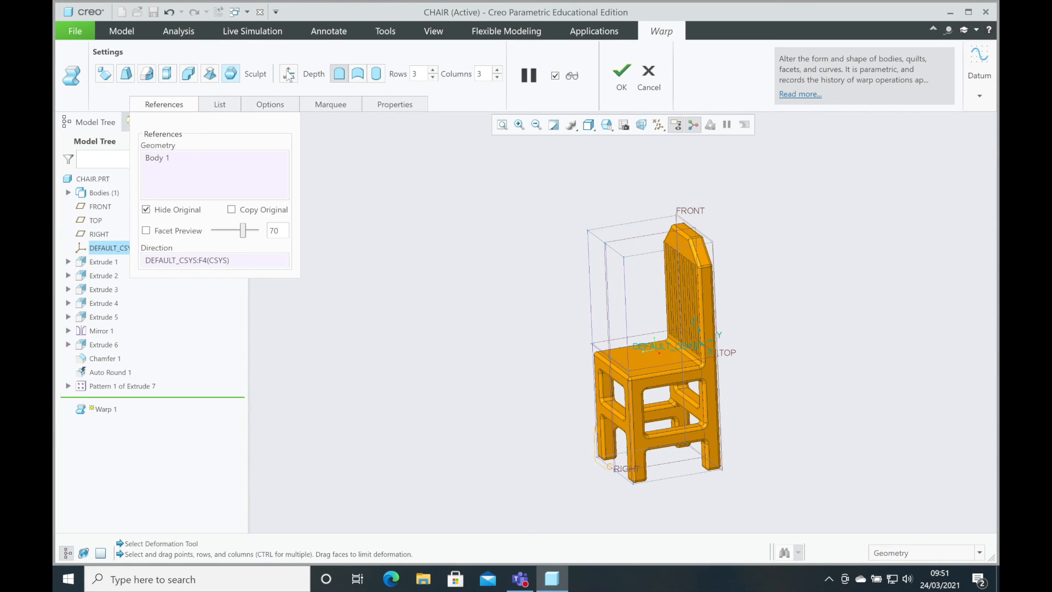
click(289, 77)
mouse_move(780, 258)
middle_down()
mouse_move(724, 263)
mouse_move(743, 285)
mouse_move(733, 318)
middle_up()
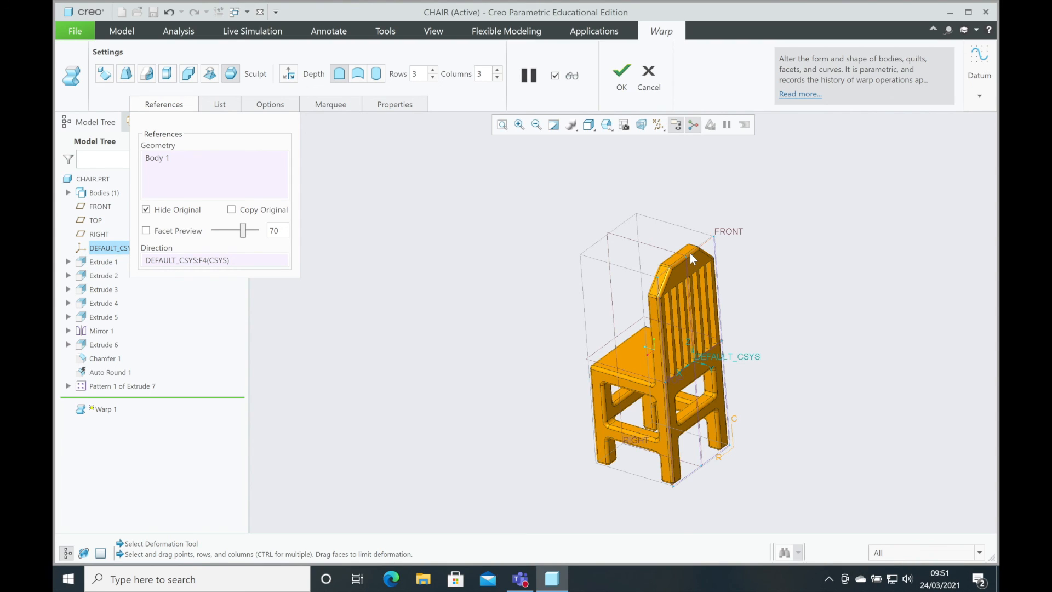
- Set the sculpt mesh on the chair's back to 8 rows
click(432, 70)
click(433, 70)
scroll(737, 303, down, 3)
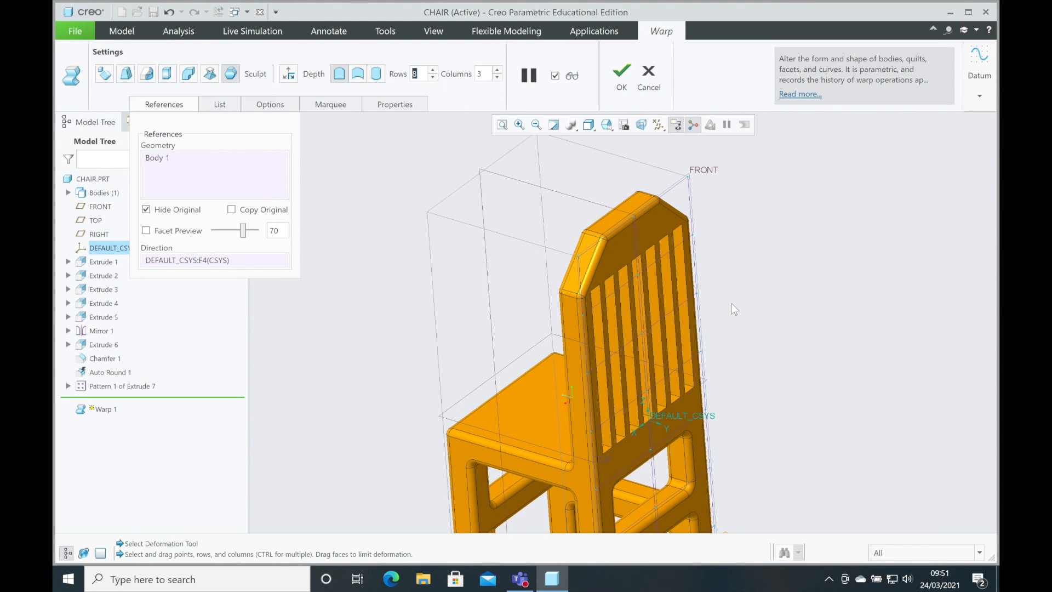
middle_drag(772, 273, 769, 270)
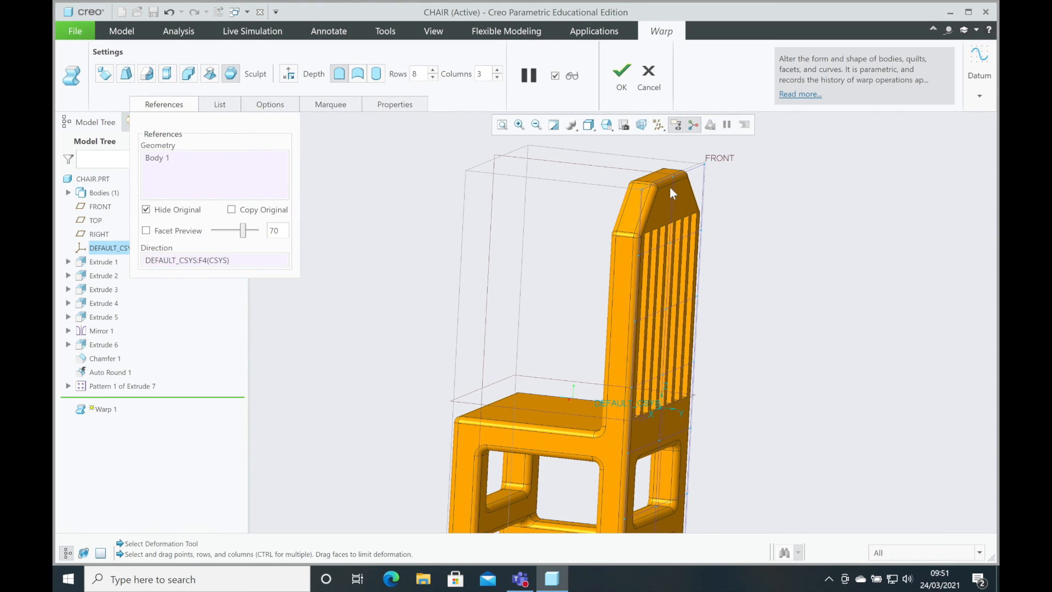
- Pull the upper four rows of mesh control points rearward, one after another, to bend the backrest into a curve
drag(667, 182, 715, 193)
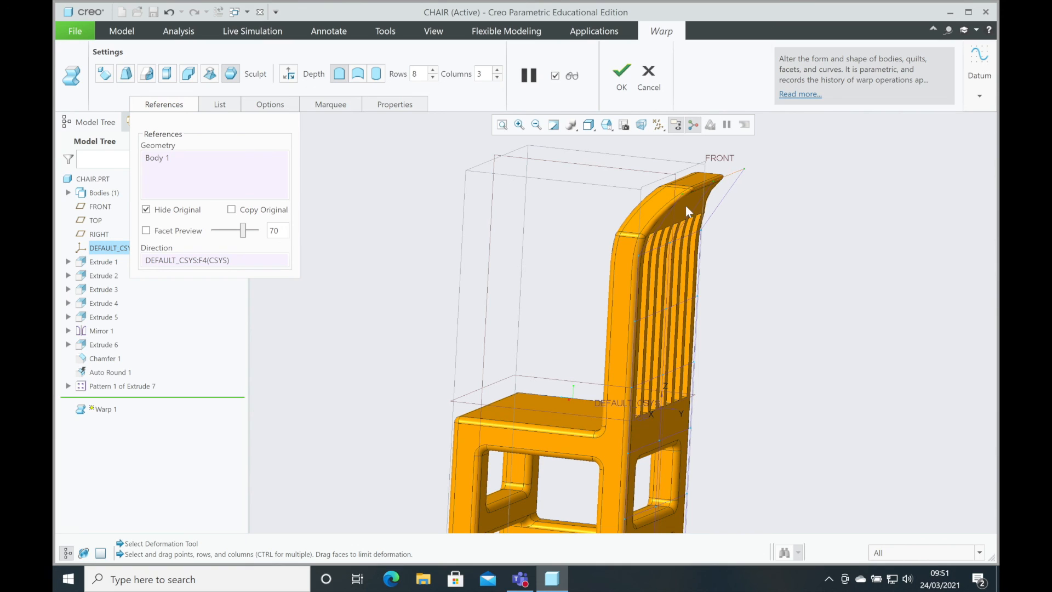
drag(660, 249, 712, 258)
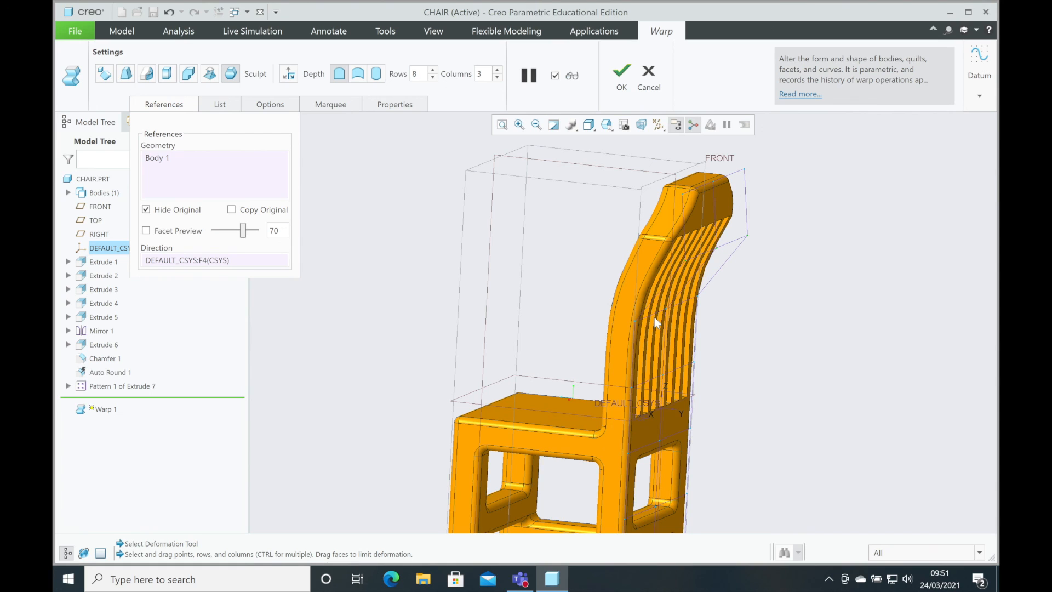
drag(656, 314, 720, 321)
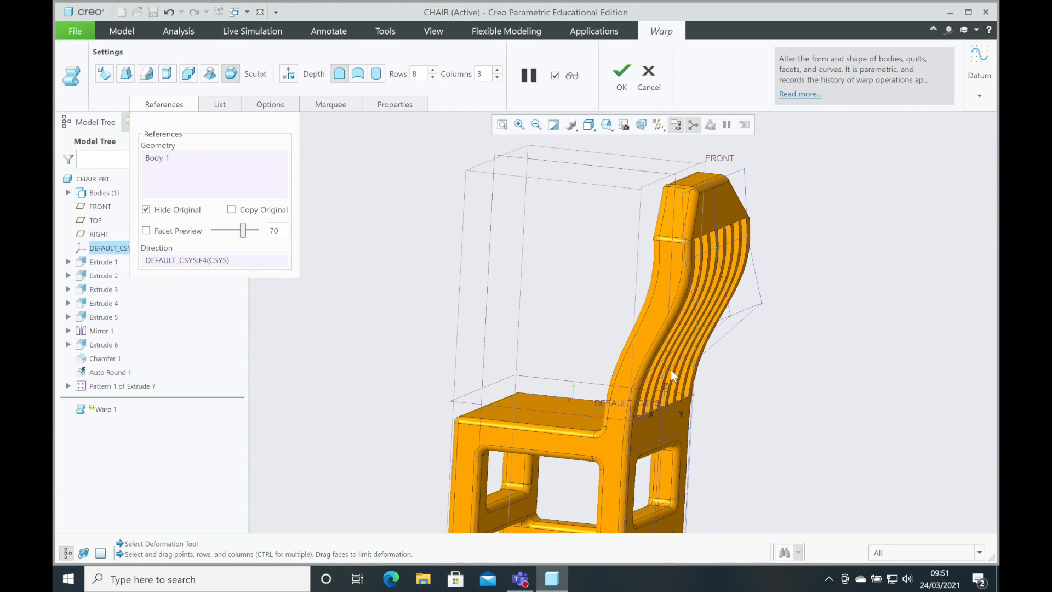
drag(672, 371, 689, 372)
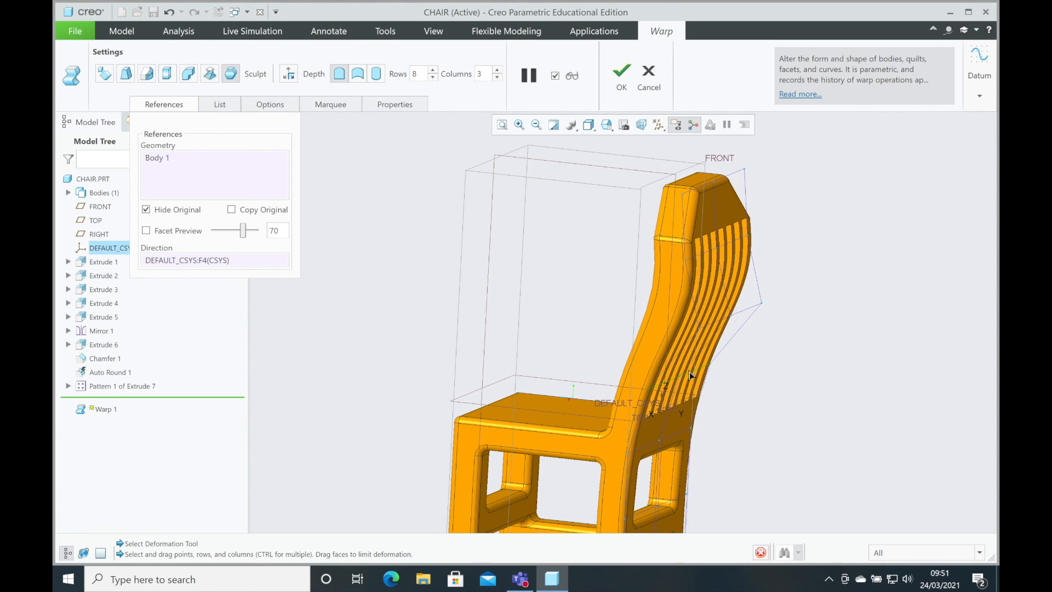
- Move the topmost mesh control point slightly forward to refine the backrest's curve and complete the warp
mouse_move(756, 342)
middle_down()
mouse_move(777, 331)
mouse_move(766, 340)
middle_up()
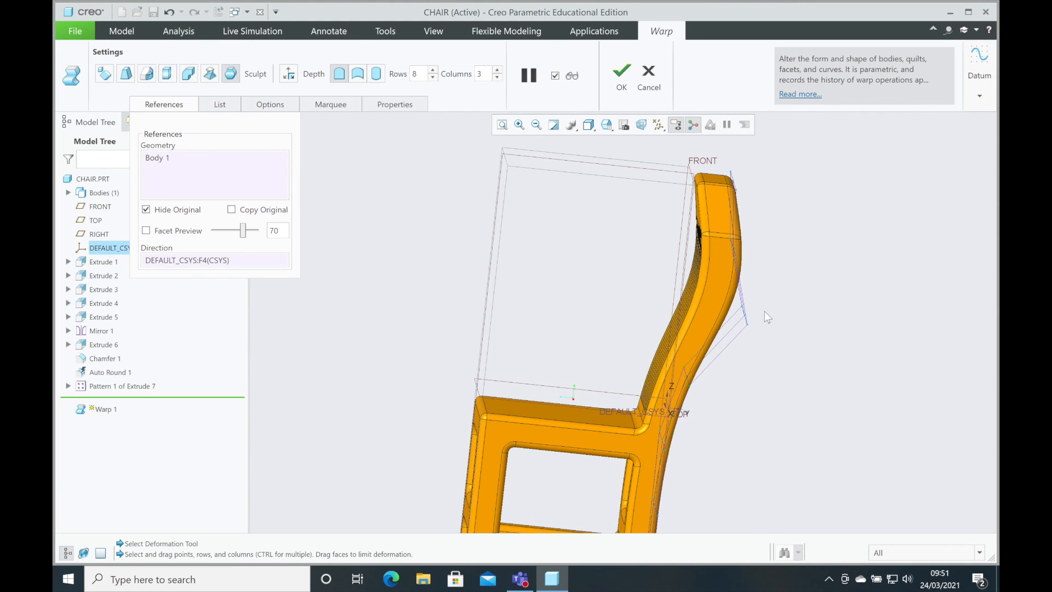
middle_drag(751, 196, 728, 181)
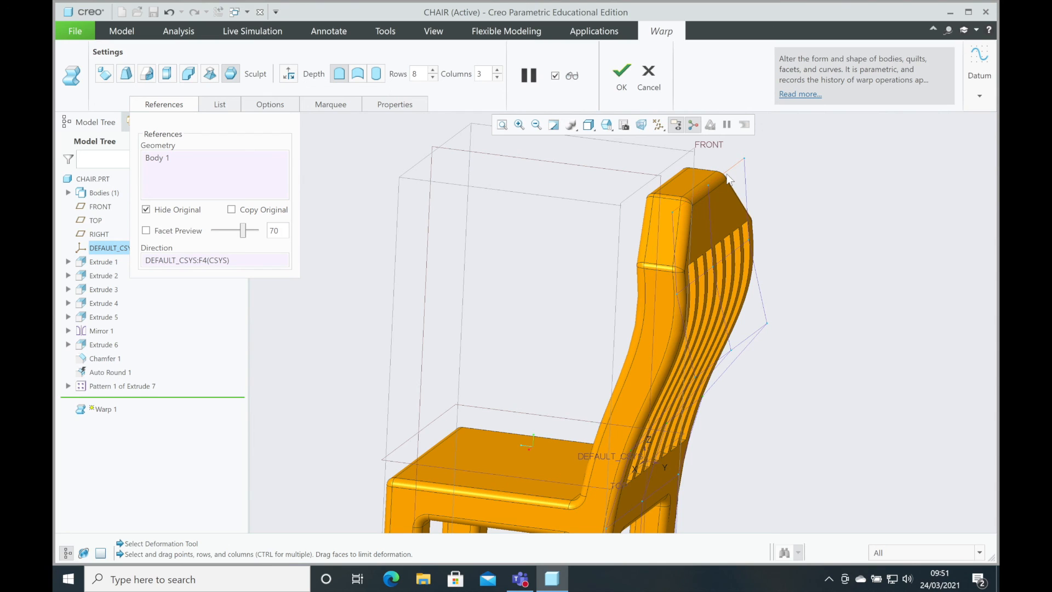
drag(729, 178, 719, 175)
middle_drag(818, 246, 839, 236)
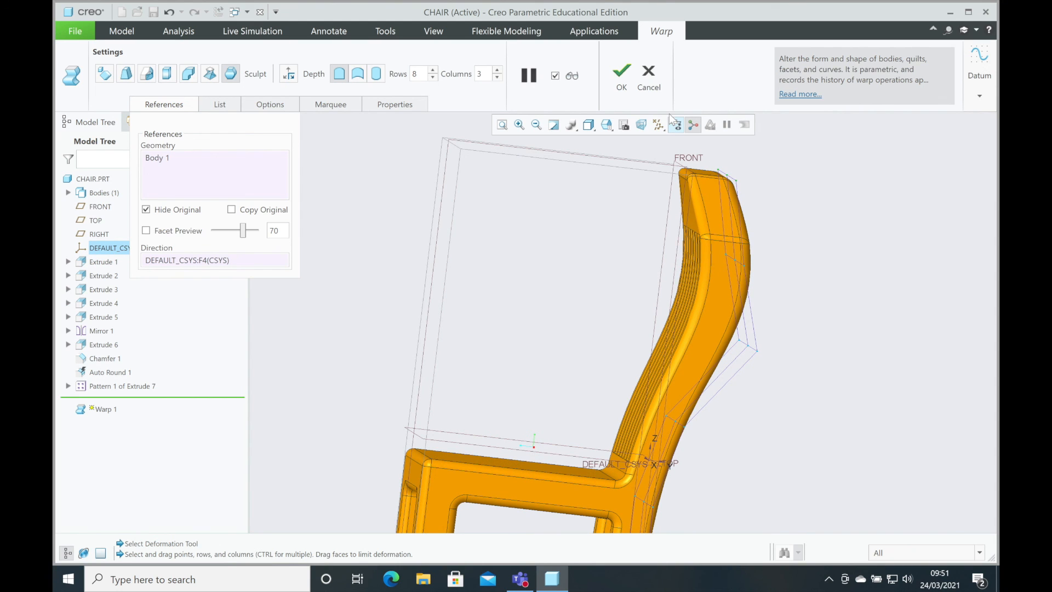
click(621, 77)
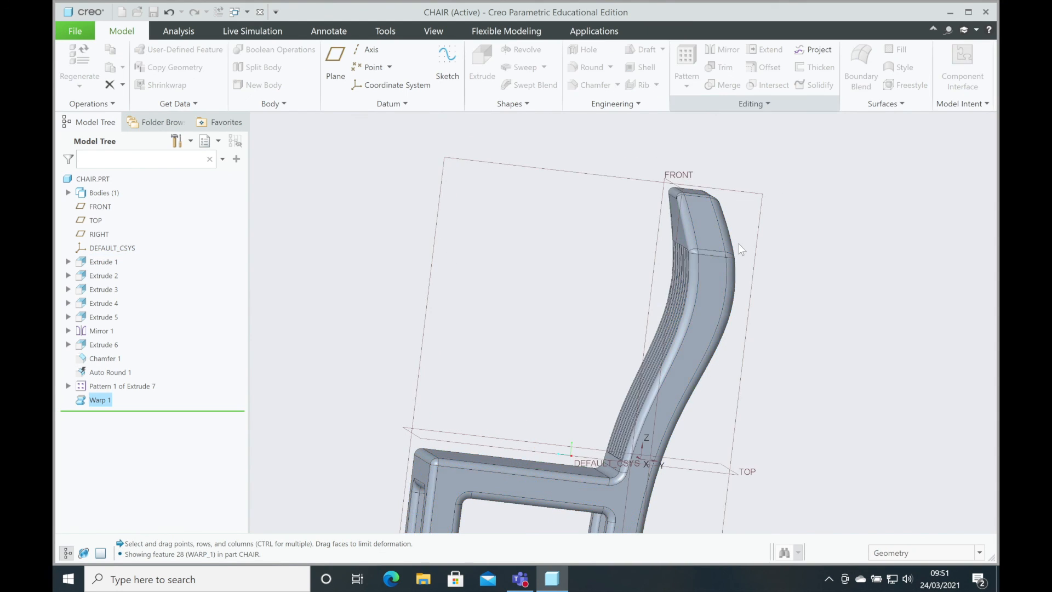
scroll(738, 243, down, 3)
middle_drag(761, 255, 769, 283)
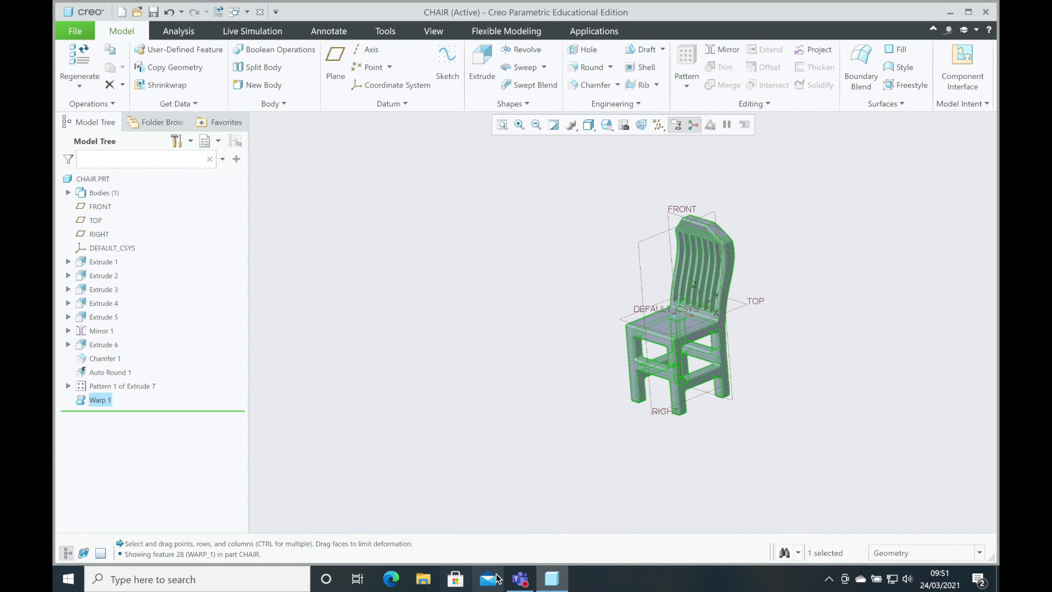